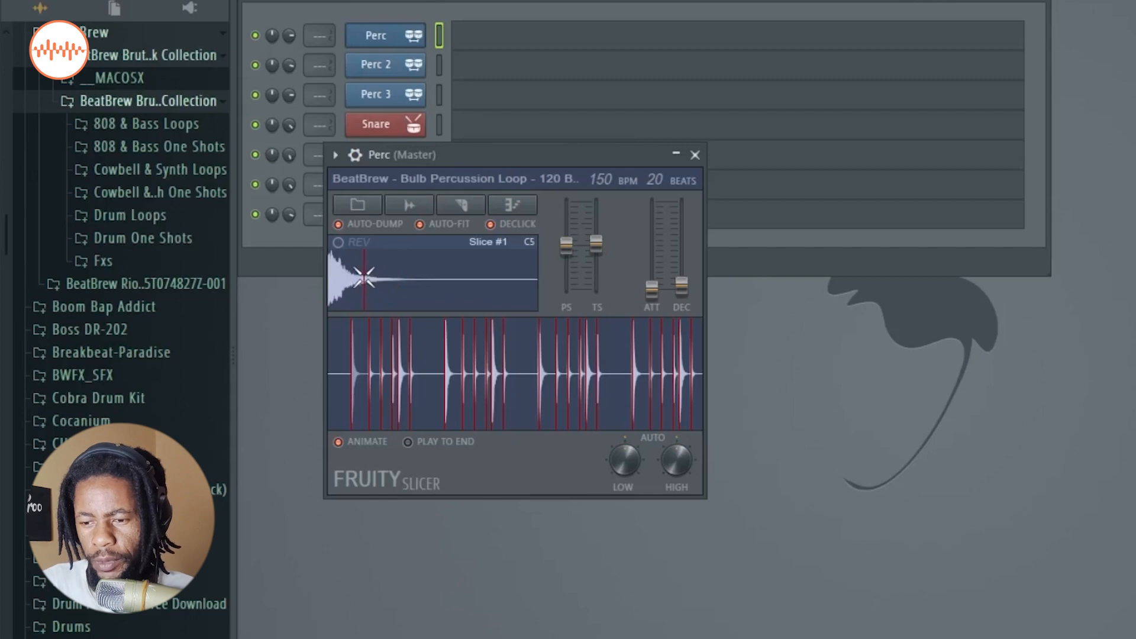
# Step: Audition the first slices of the Perc and Perc 2 loops and look at the Cowbell channel's Serum preset
pyautogui.click(364, 277)
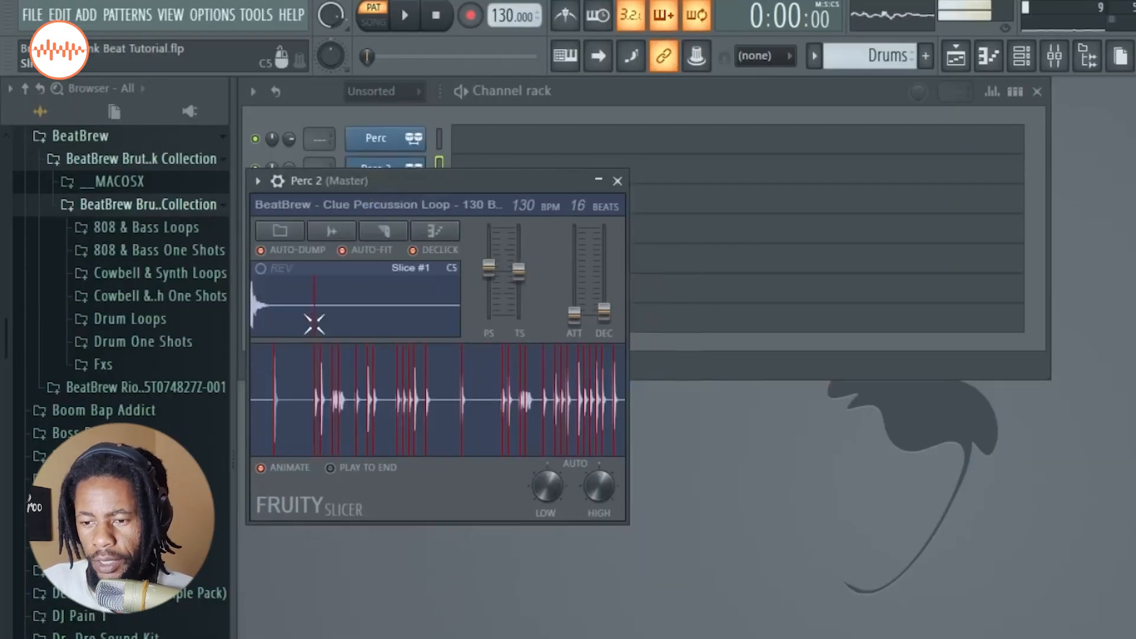
pyautogui.click(266, 299)
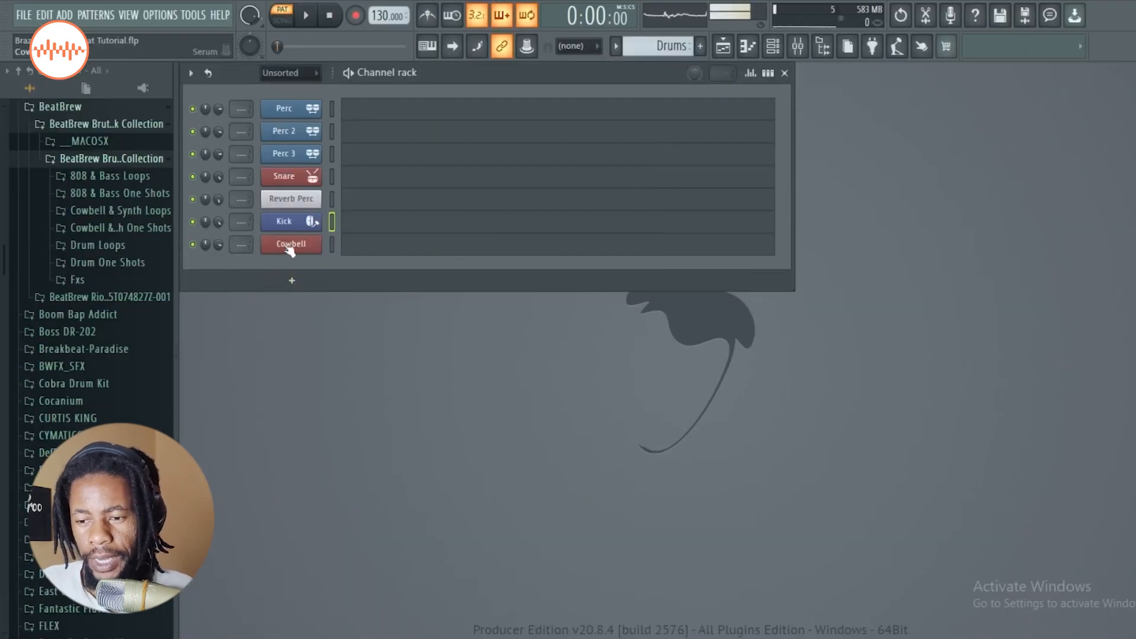
pyautogui.click(289, 247)
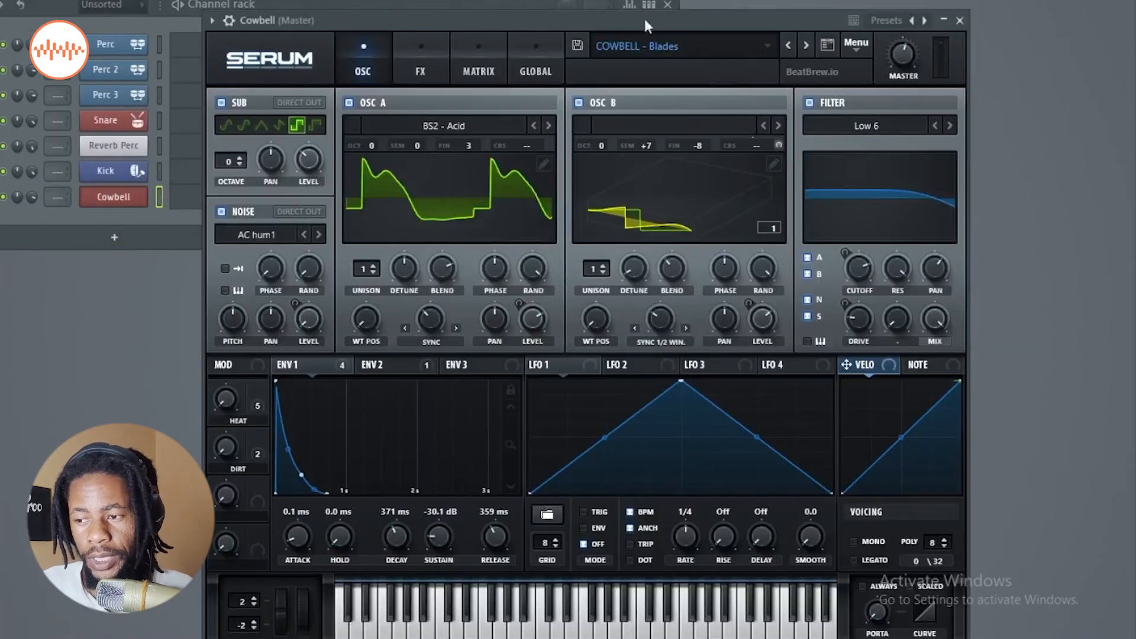
pyautogui.click(637, 46)
pyautogui.moveTo(633, 107)
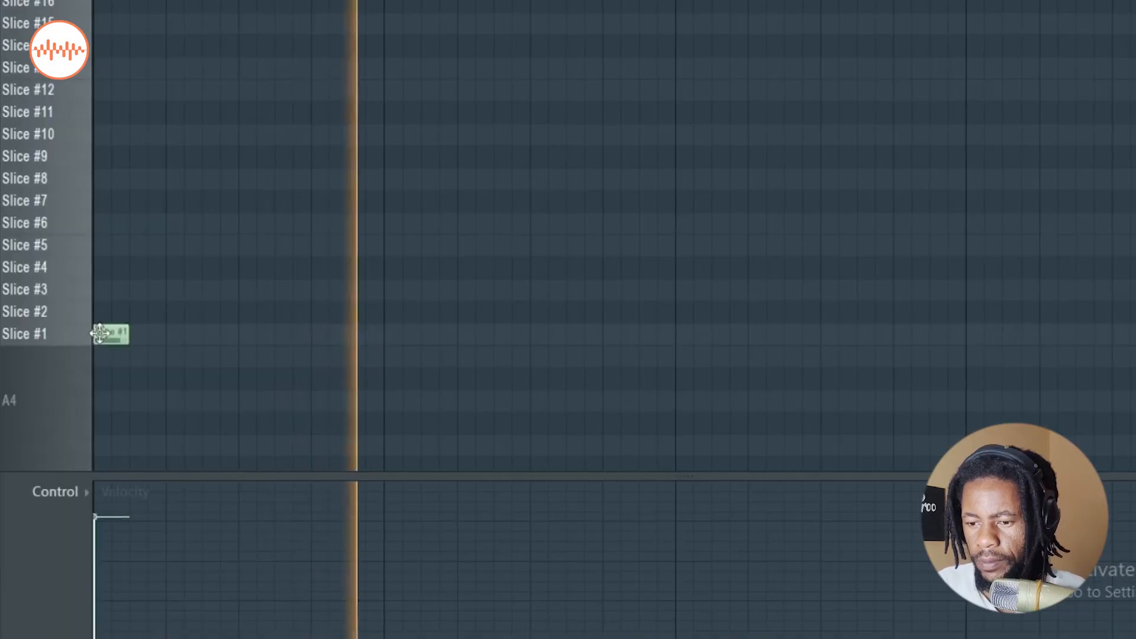
# Step: Add four more Slice #1 notes in bar 1 of the Perc pattern, on steps 4, 7, 11 and 13
pyautogui.click(156, 334)
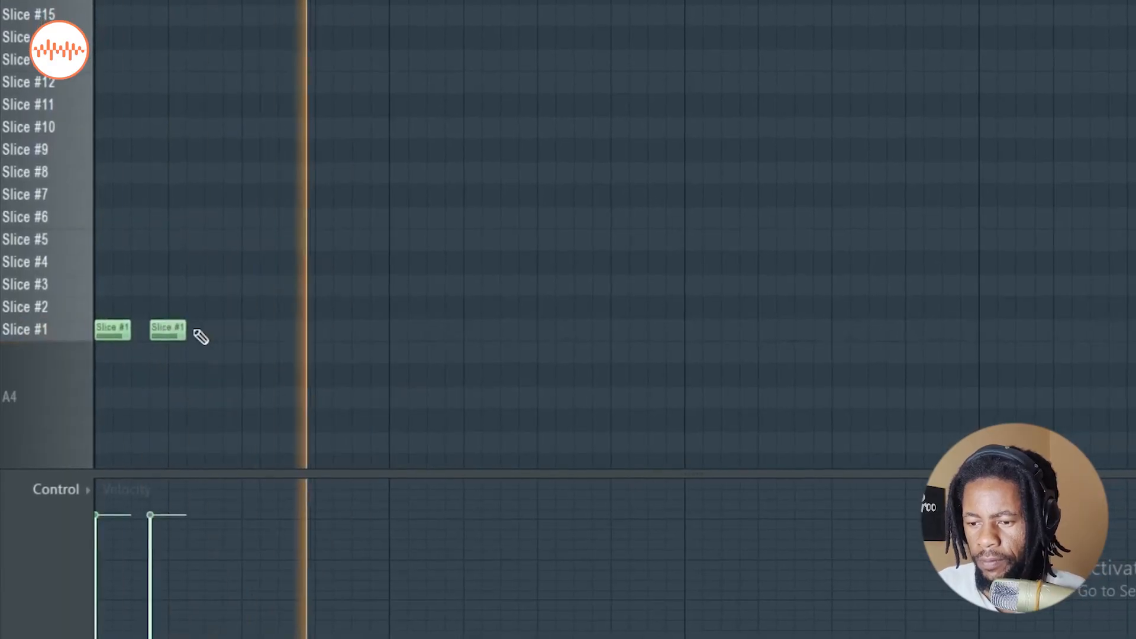
pyautogui.click(212, 327)
pyautogui.click(288, 326)
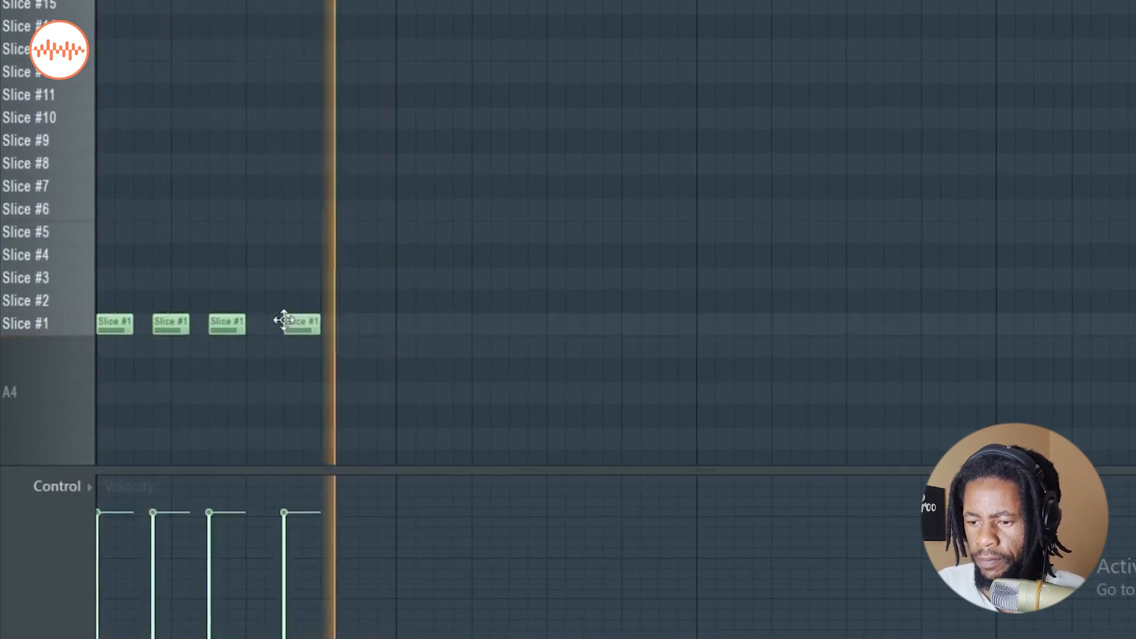
pyautogui.click(331, 325)
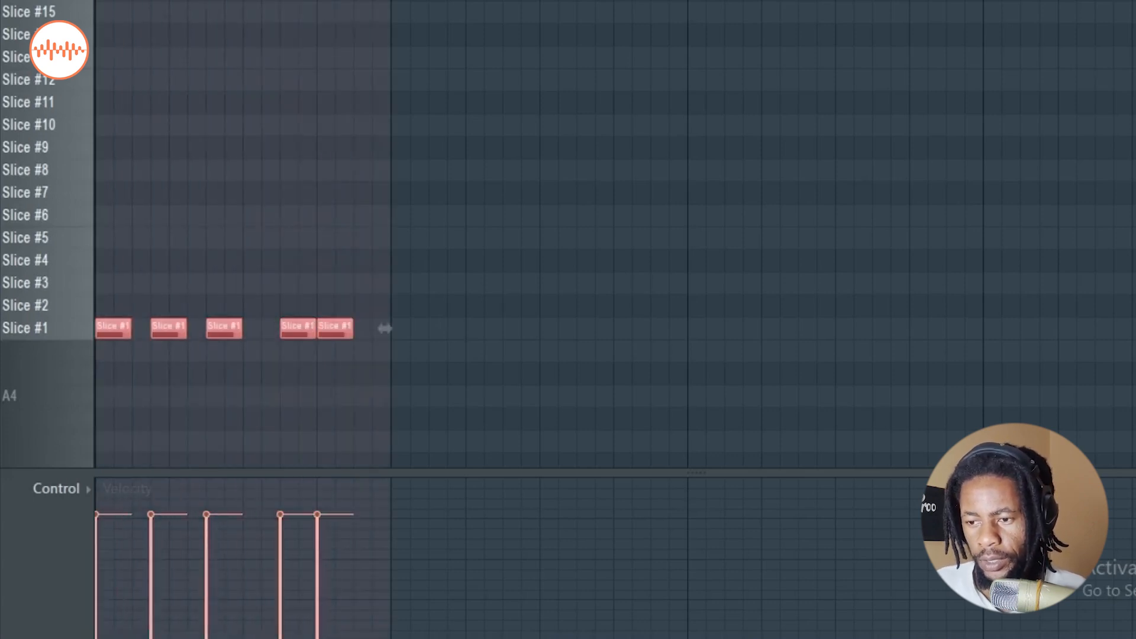
# Step: Duplicate the one-bar Perc pattern three times to fill four bars, deselect the notes and play it back
pyautogui.hotkey('ctrl', 'b')
pyautogui.hotkey('ctrl', 'b')
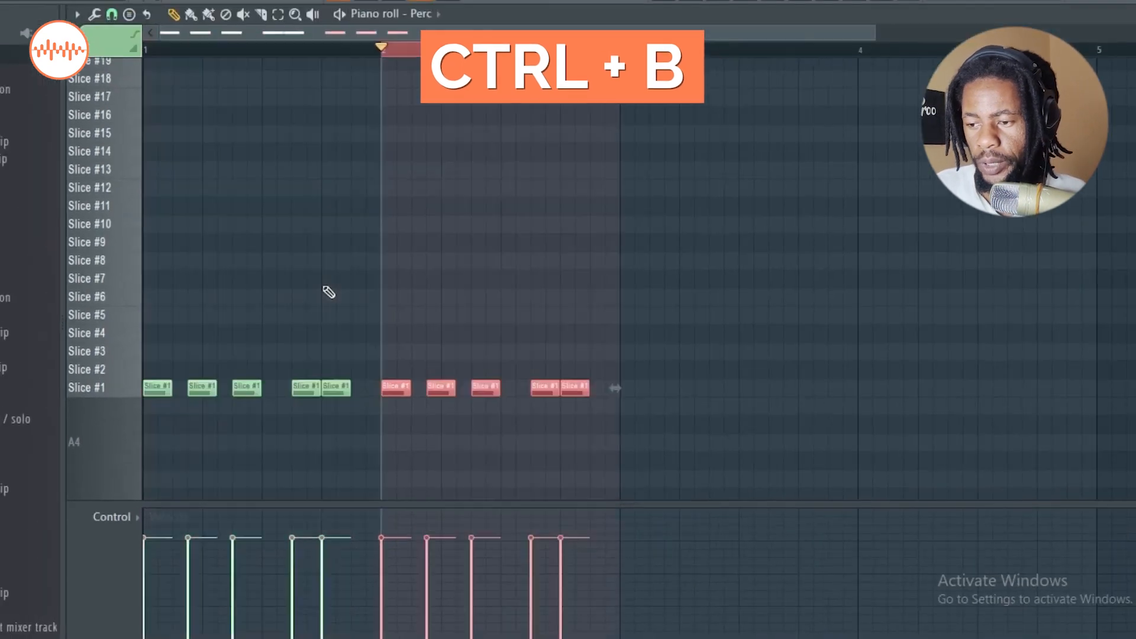
pyautogui.hotkey('ctrl', 'b')
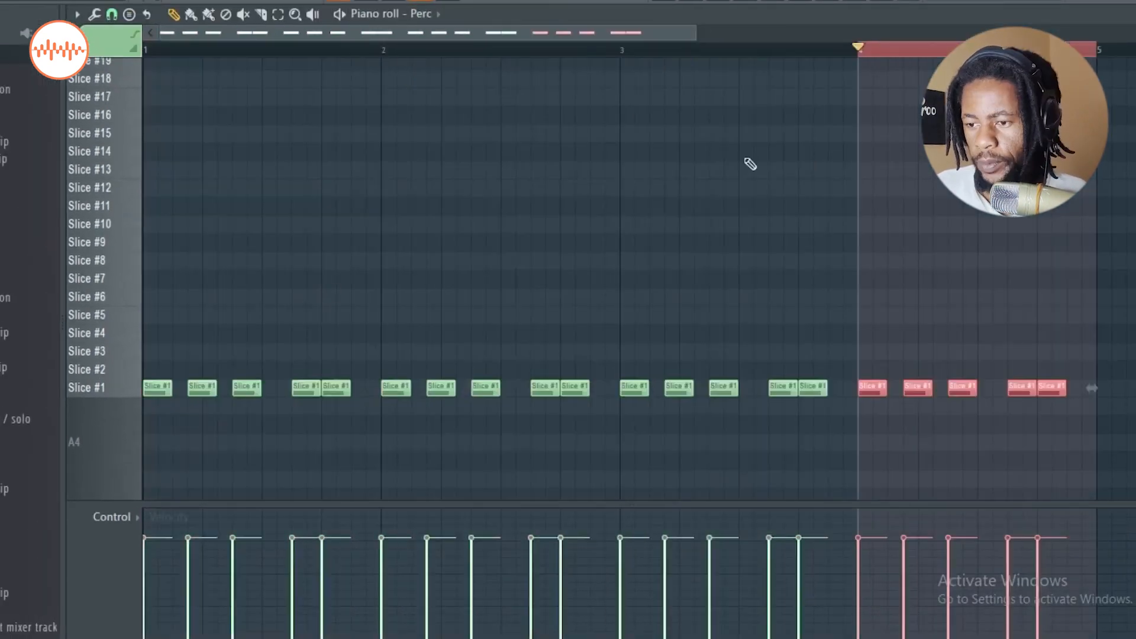
pyautogui.hotkey('ctrl', 'd')
pyautogui.press('space')
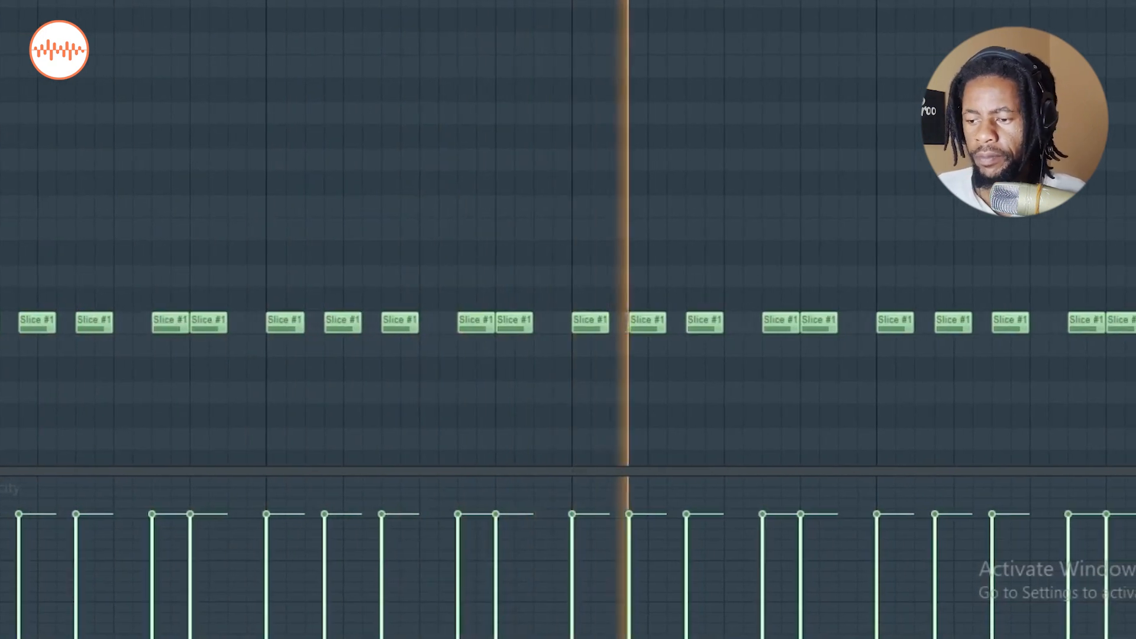
# Step: Copy the Perc pattern from the channel rack into the Perc 2 channel and listen to the two together
pyautogui.press('F6')
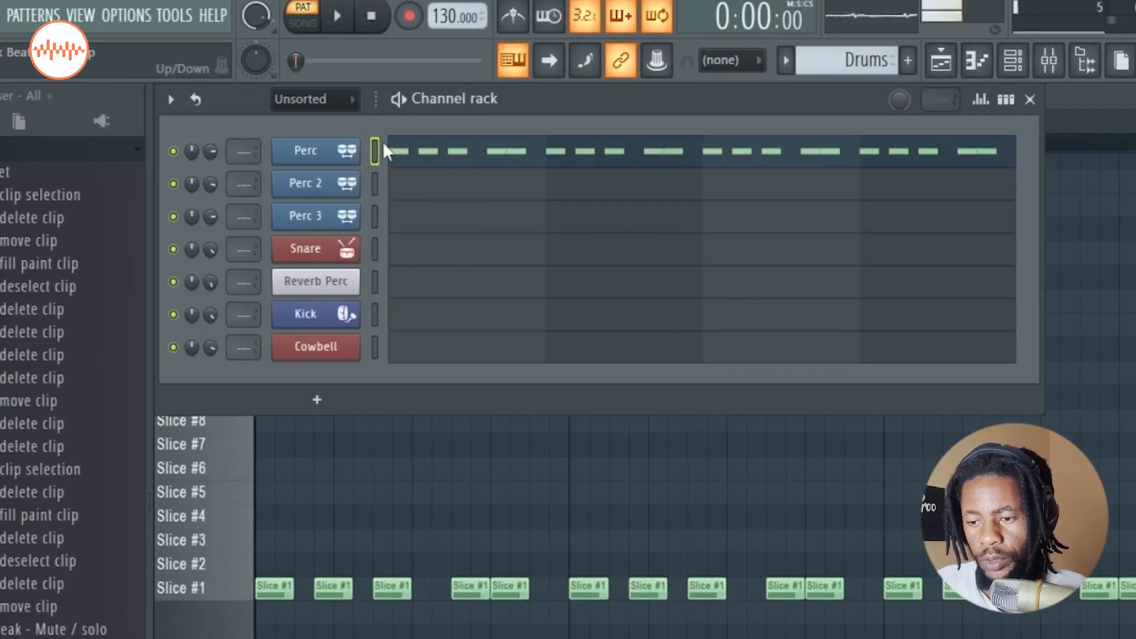
pyautogui.hotkey('ctrl', 'c')
pyautogui.press('Down')
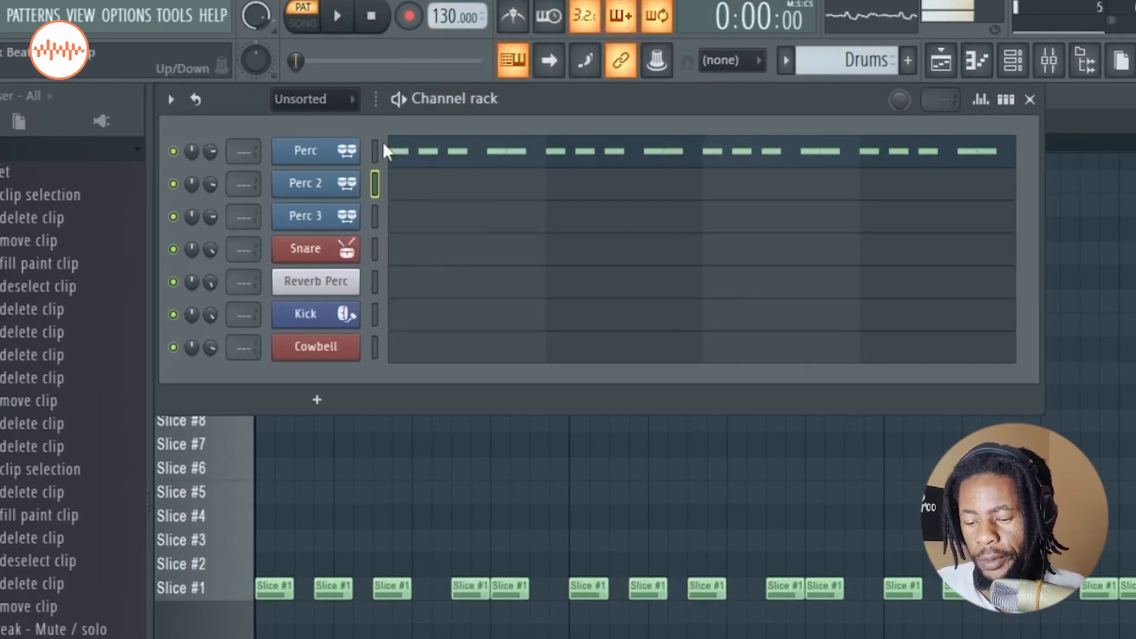
pyautogui.hotkey('ctrl', 'v')
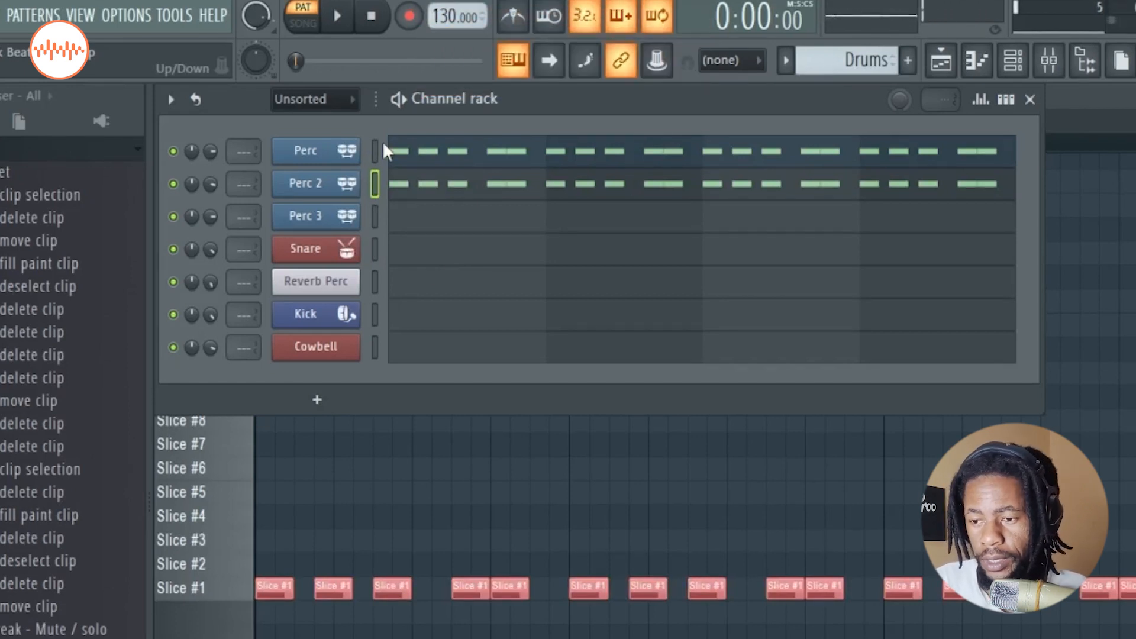
pyautogui.press('space')
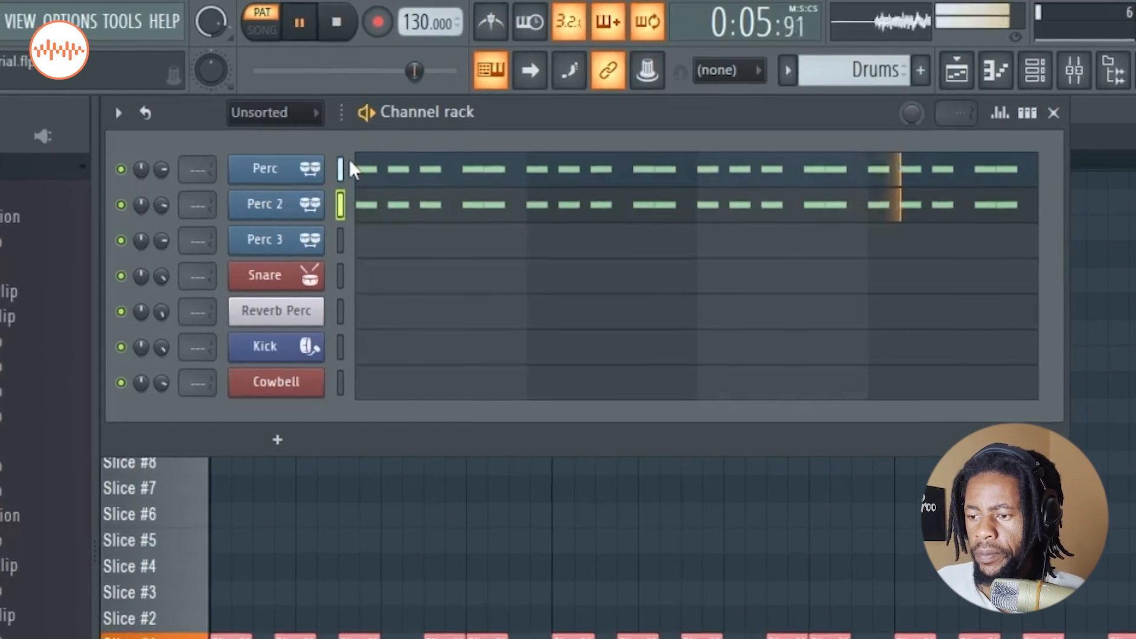
pyautogui.press('space')
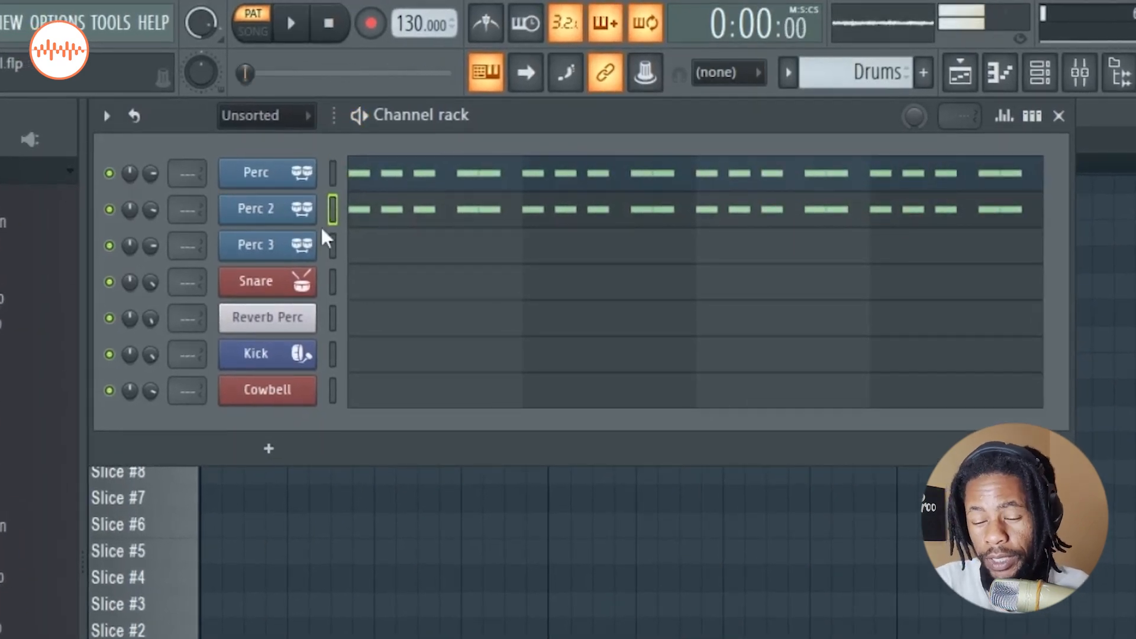
# Step: Paste the same four-bar pattern into the Snare channel only and play it back
pyautogui.click(333, 284)
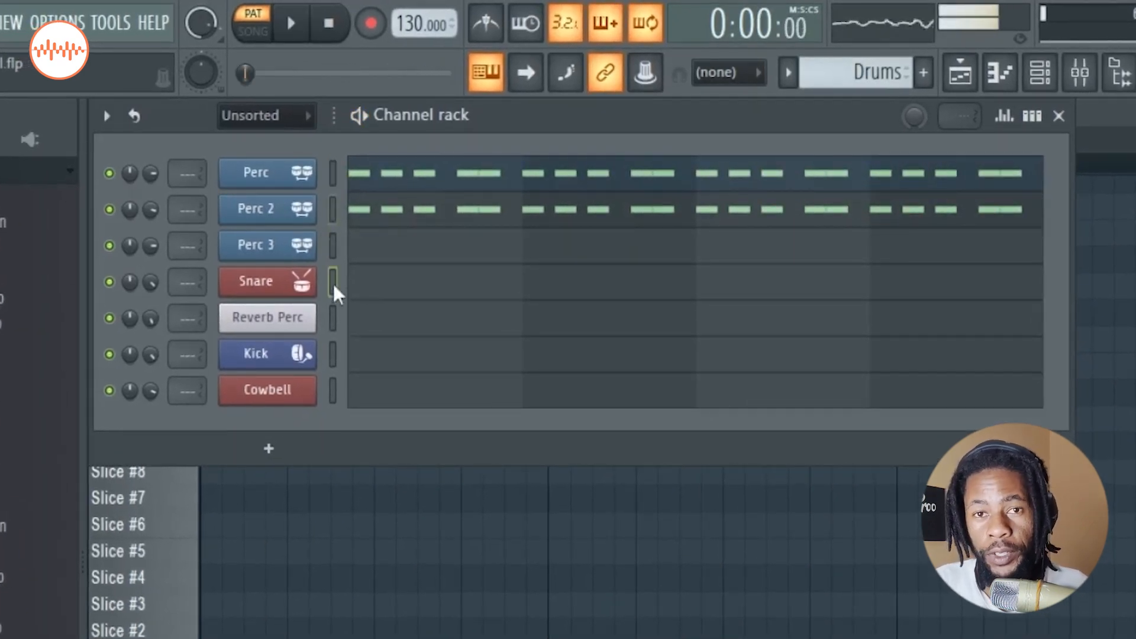
pyautogui.doubleClick(334, 286)
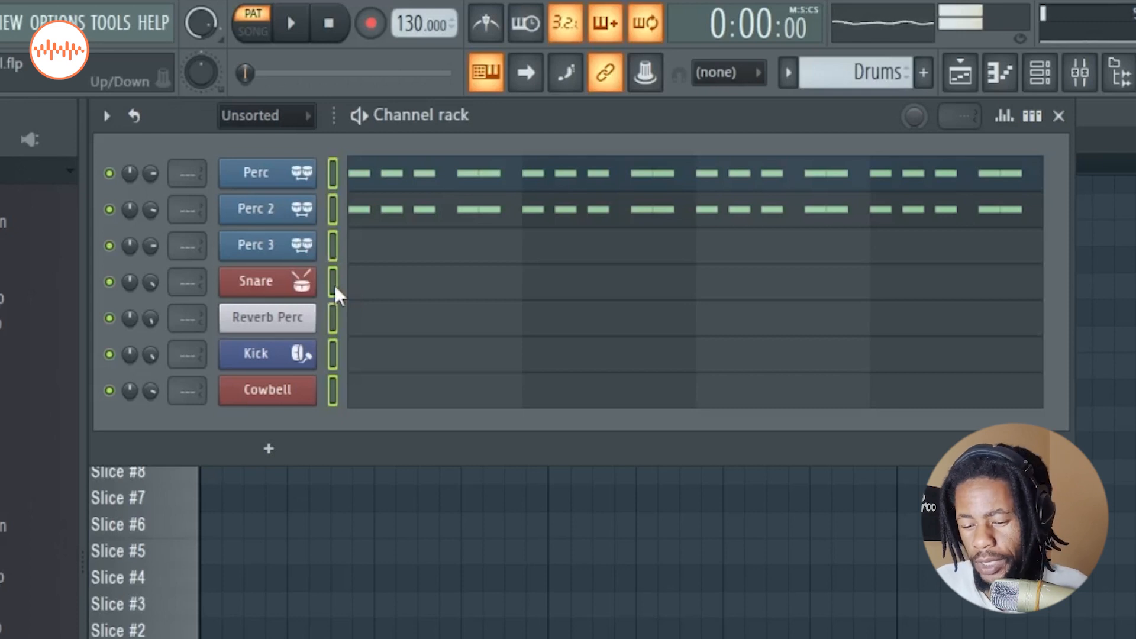
pyautogui.click(333, 282)
pyautogui.hotkey('ctrl', 'v')
pyautogui.press('space')
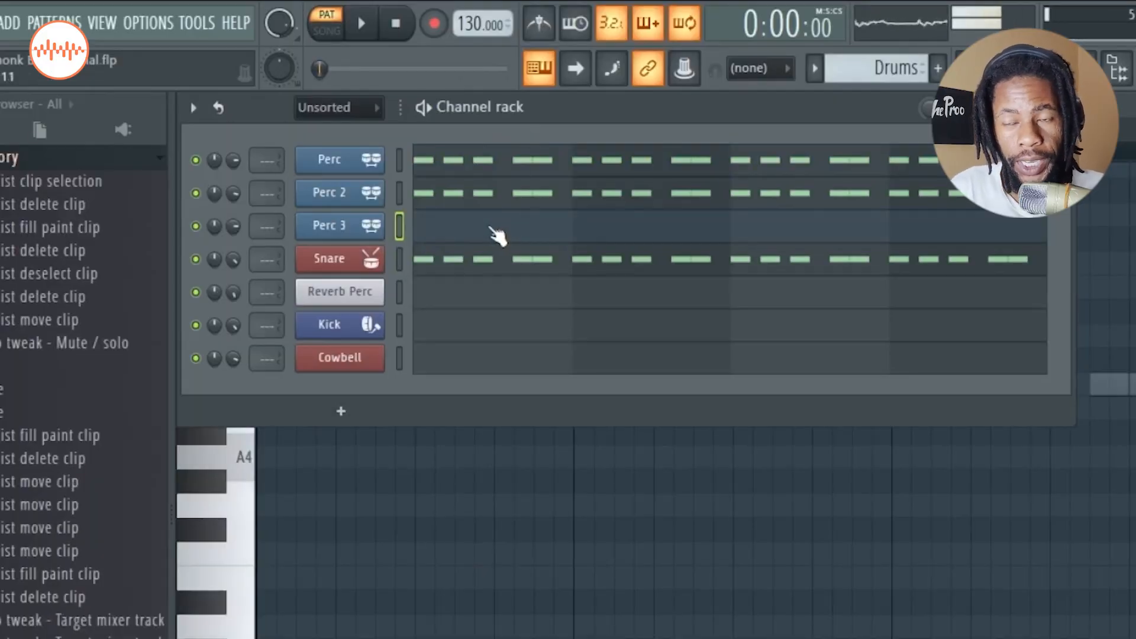
# Step: In the Perc 3 piano roll, add a C4 note on step 11 and a C5 note on step 15 of bar 1, checking by playback
pyautogui.press('F5')
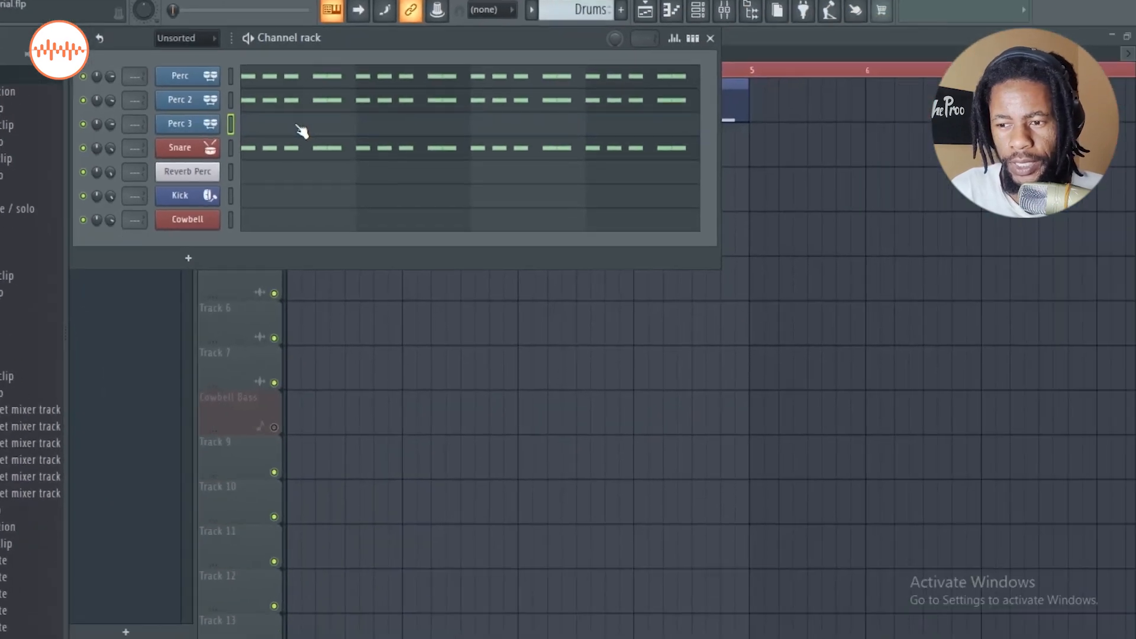
pyautogui.click(494, 232)
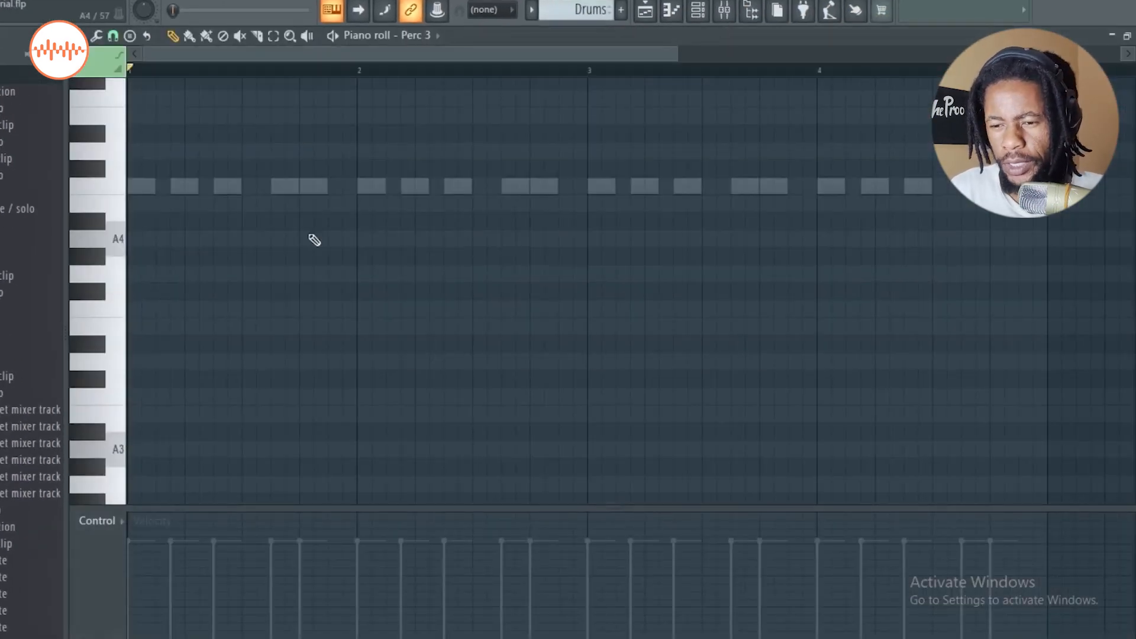
pyautogui.scroll(3, 314, 240)
pyautogui.click(277, 448)
pyautogui.press('space')
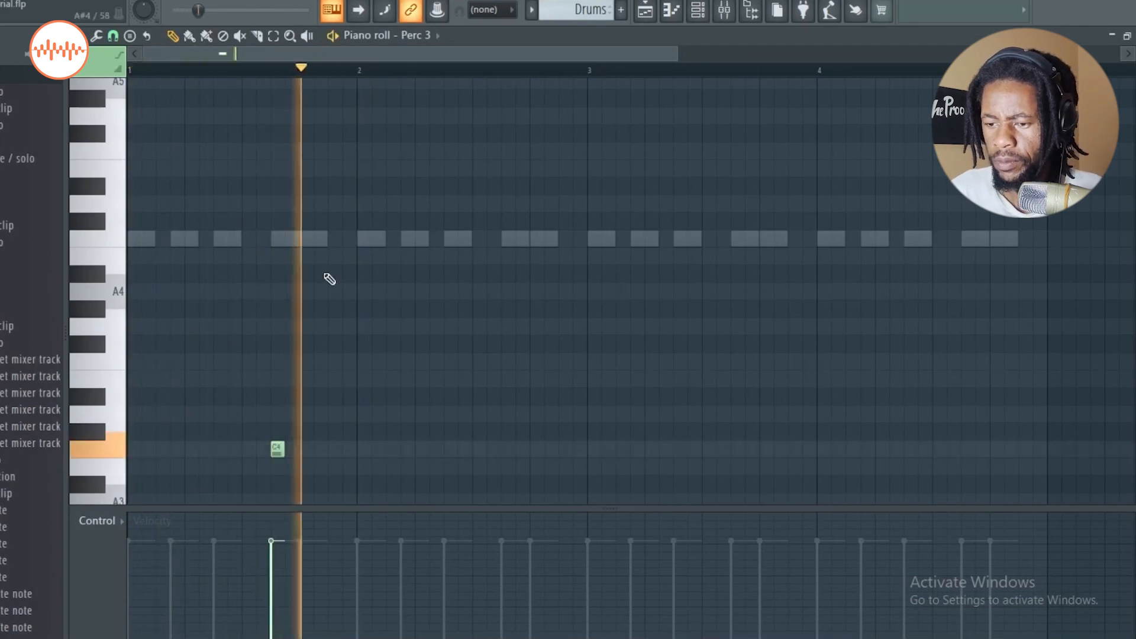
pyautogui.click(330, 239)
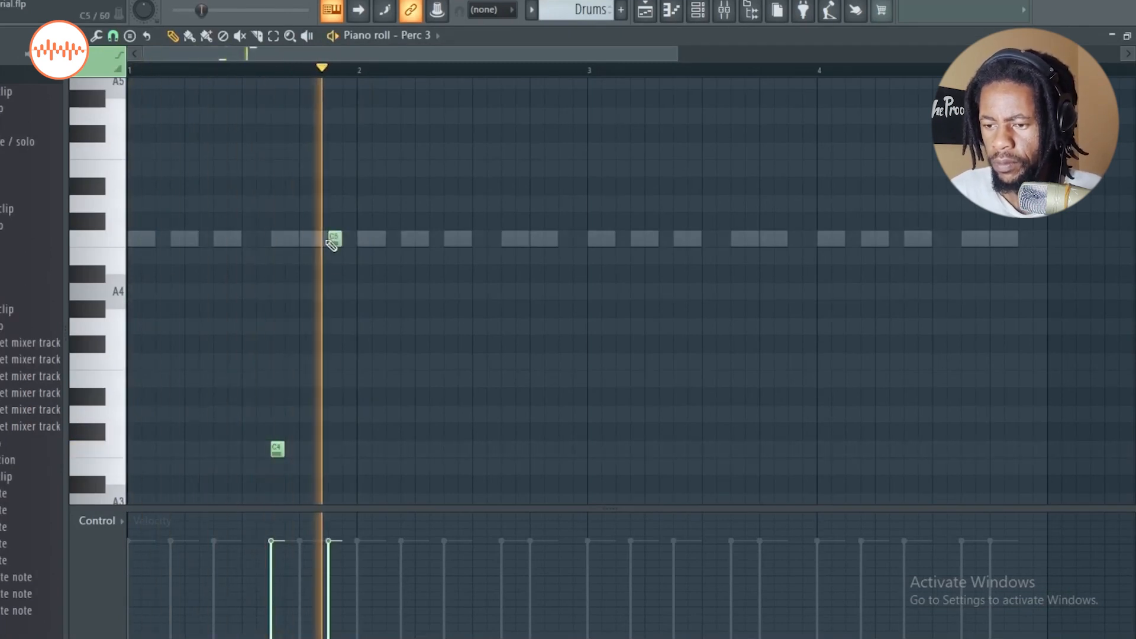
pyautogui.press('space')
pyautogui.press('space')
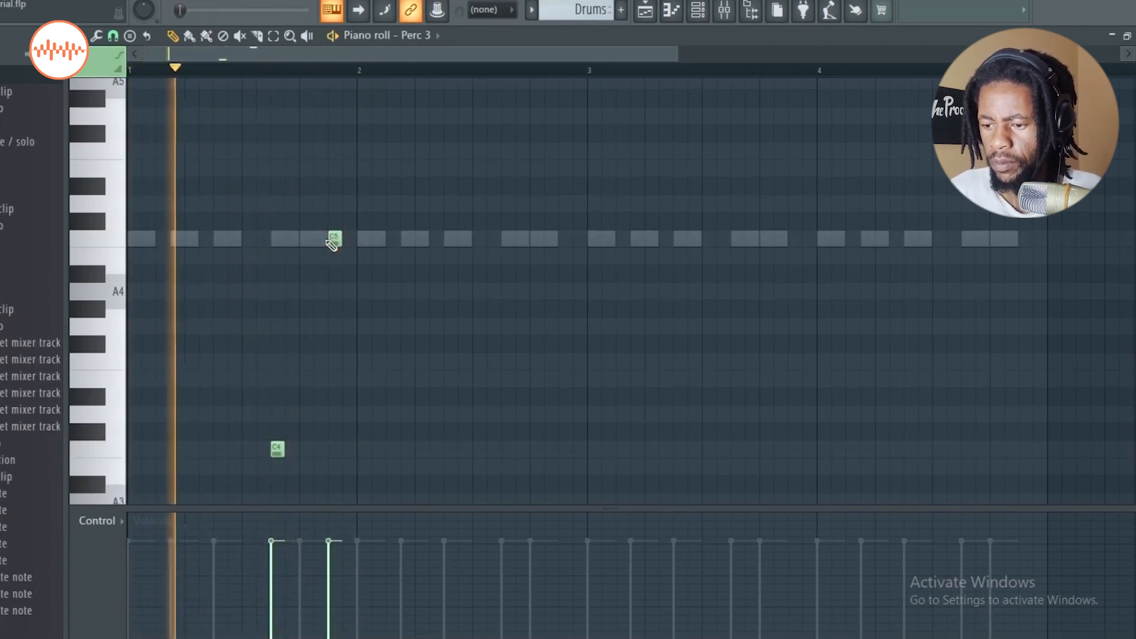
# Step: Add Perc 3 notes in bar 2: C4 on steps 9 and 13 and C5 on step 15
pyautogui.click(481, 453)
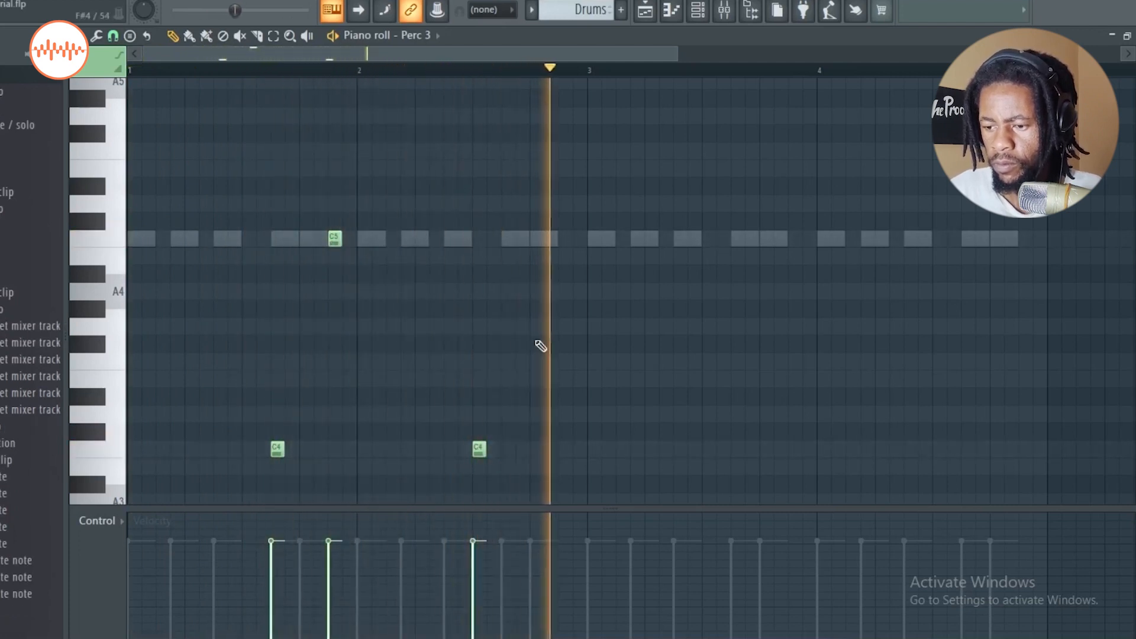
pyautogui.click(536, 449)
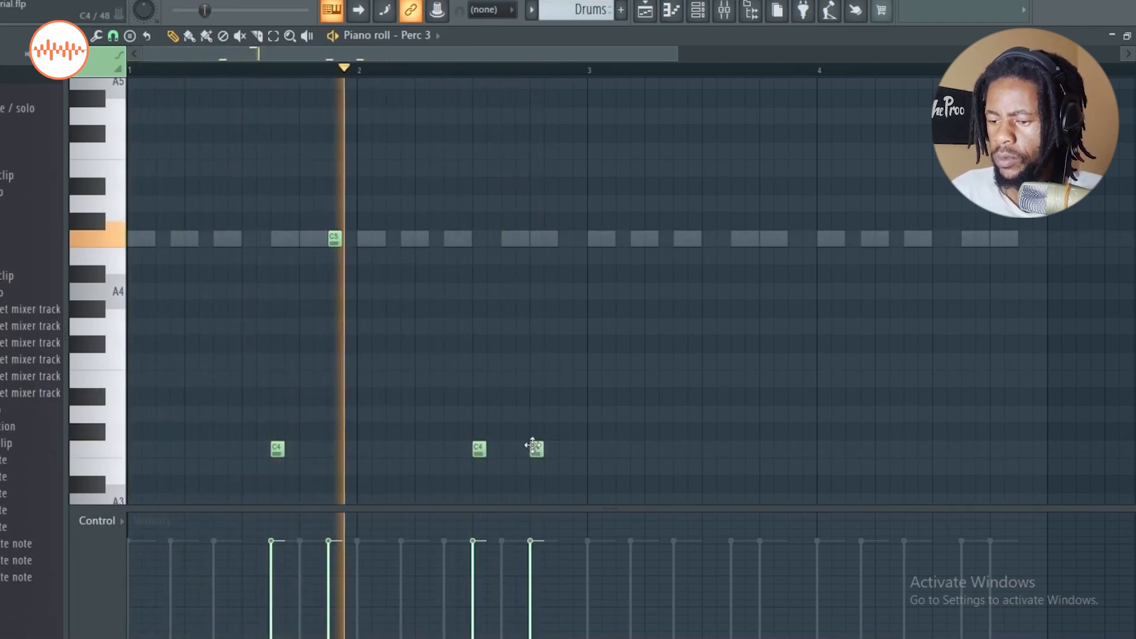
pyautogui.click(564, 238)
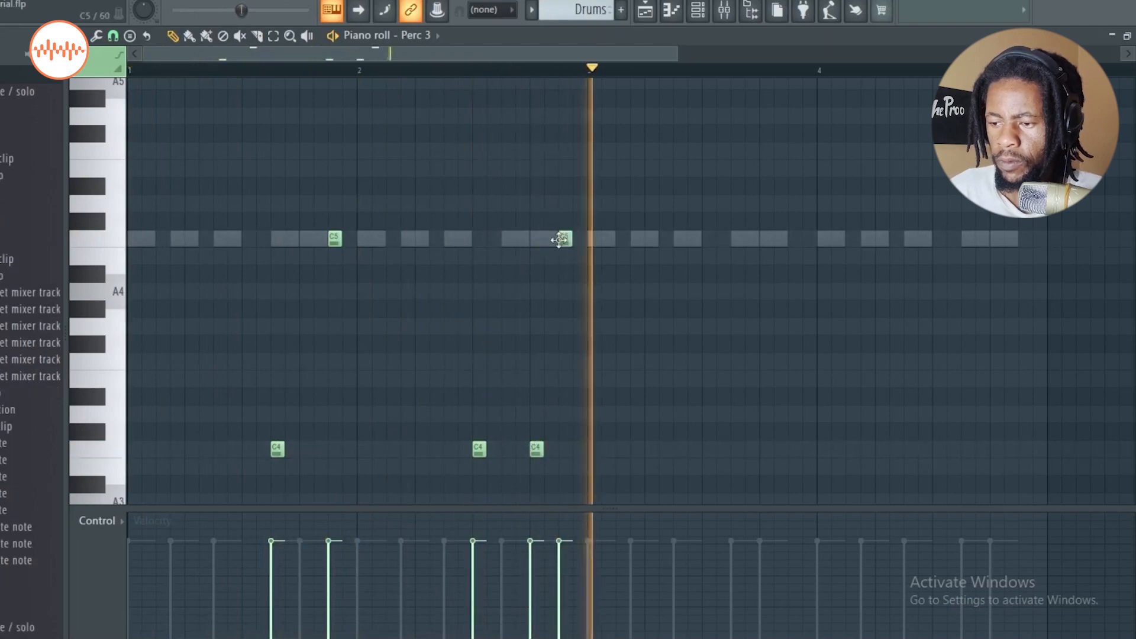
pyautogui.press('space')
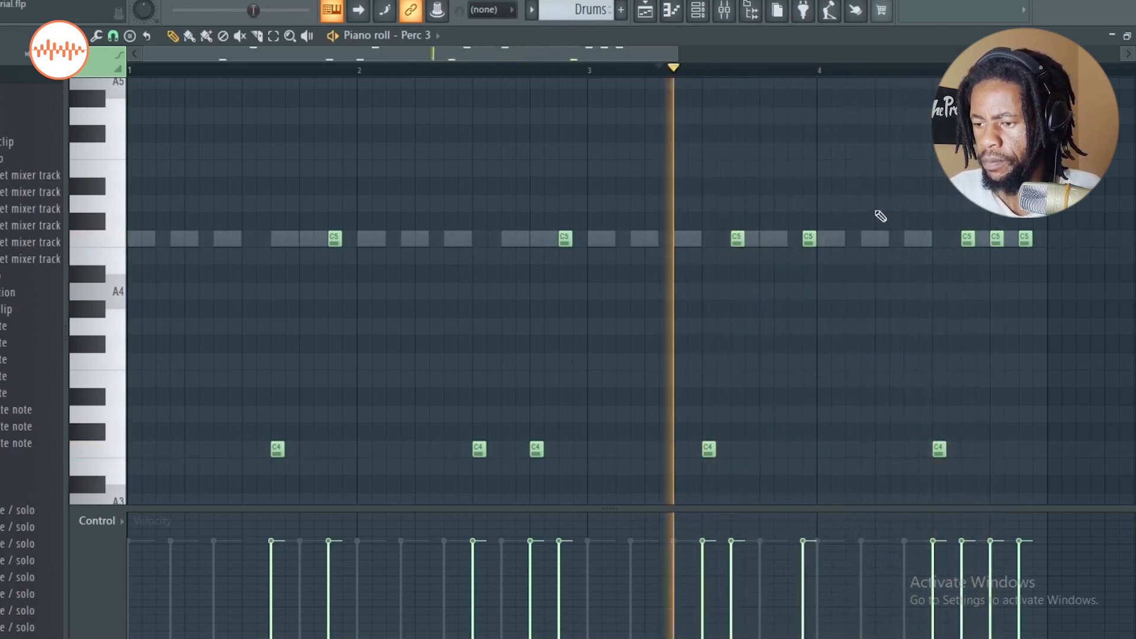
# Step: Add a C5 note directly before the last C5 note of bar 3 in Perc 3 and check the playback
pyautogui.click(788, 238)
pyautogui.press('space')
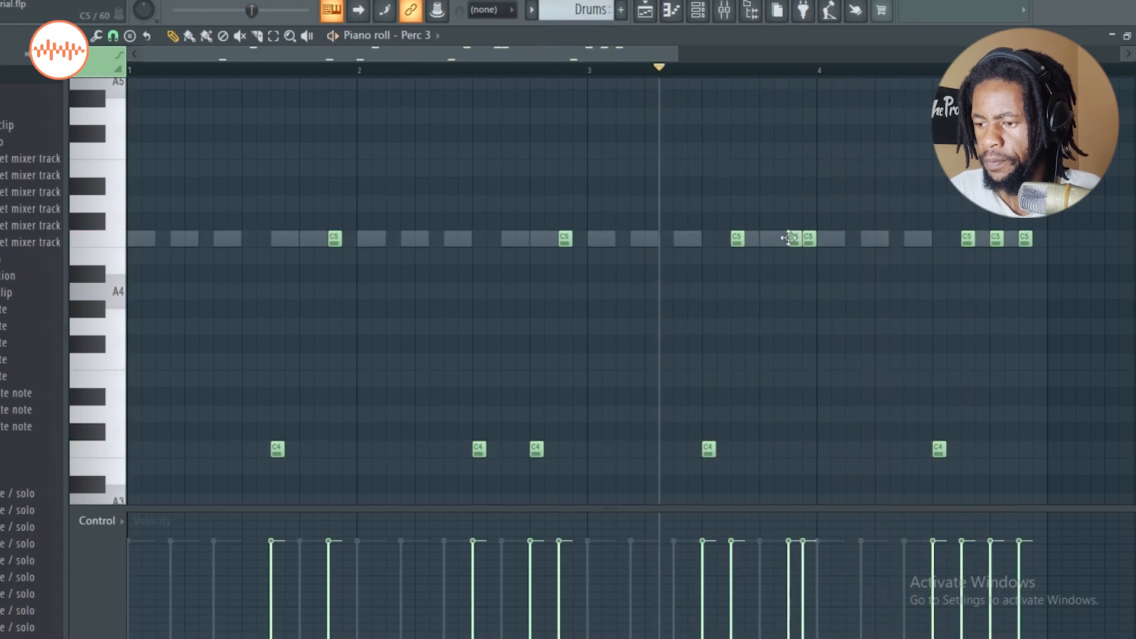
pyautogui.press('space')
pyautogui.press('space')
# Step: Open level scaling for the Perc 3 note velocities and reset its settings
pyautogui.hotkey('alt', 'x')
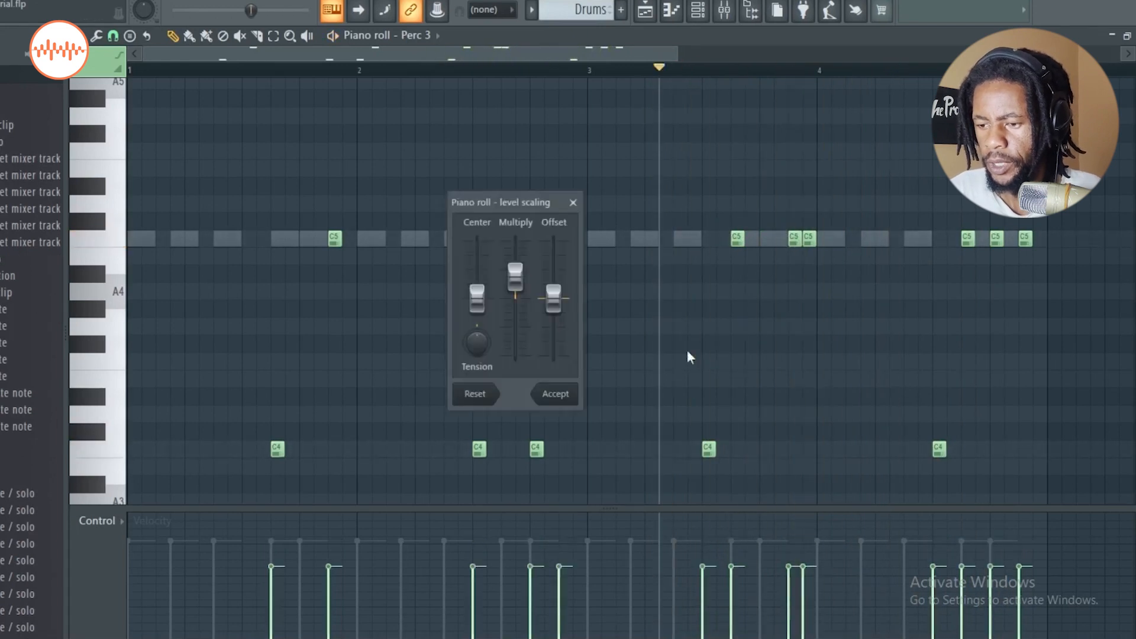
pyautogui.click(475, 395)
# Step: In the Reverb Perc piano roll, add Slice #1 notes at the start and in the second half of bar 2 while checking playback
pyautogui.press('space')
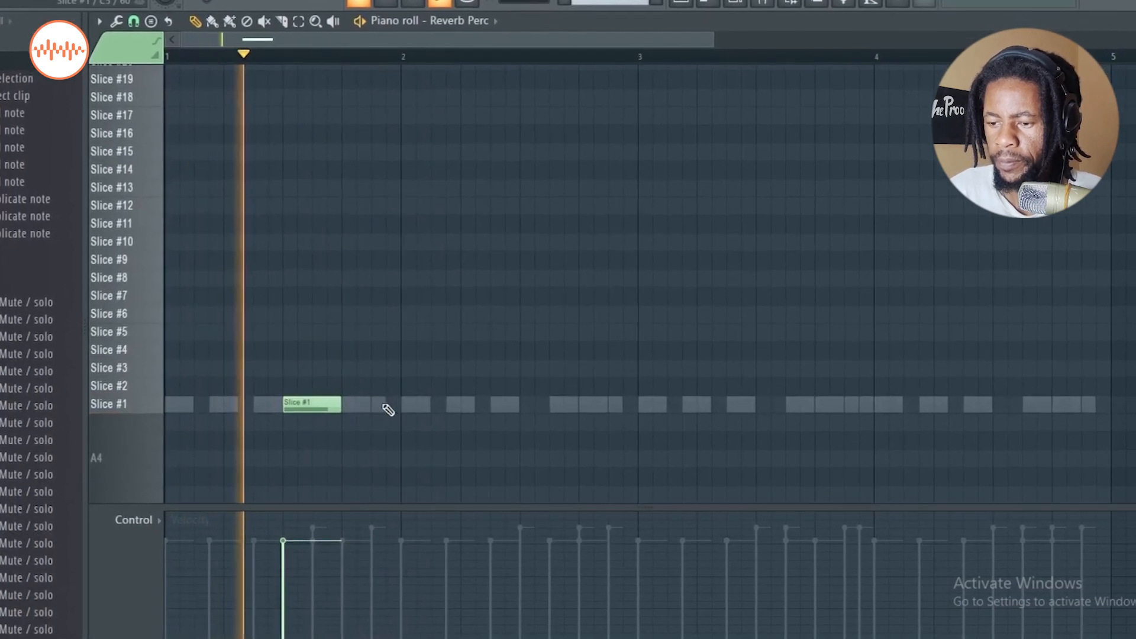
pyautogui.click(411, 405)
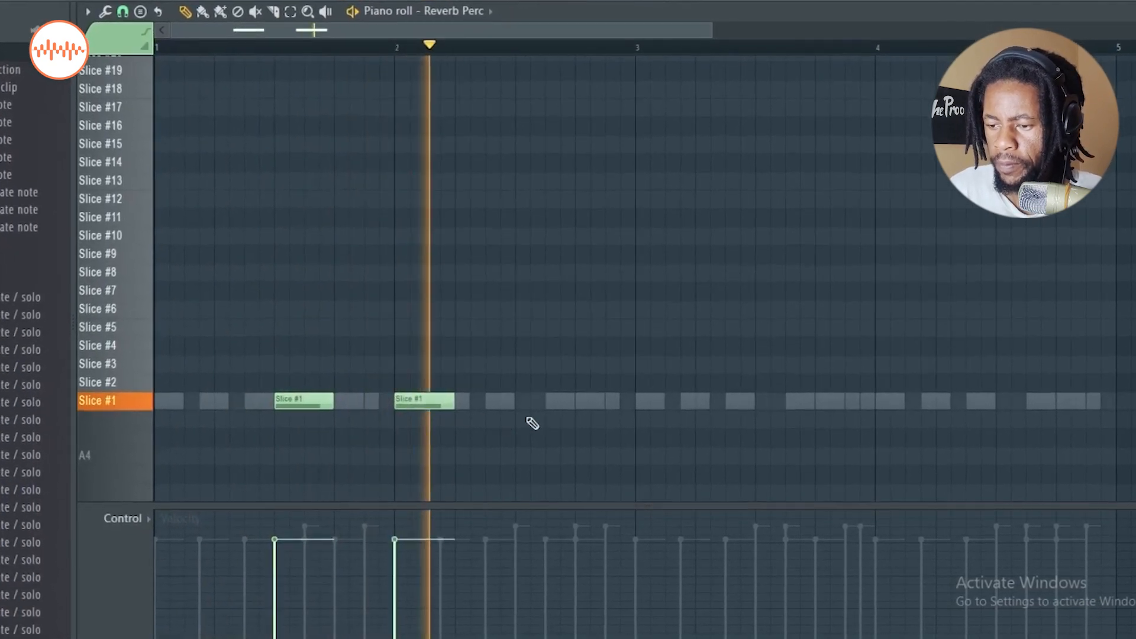
pyautogui.press('space')
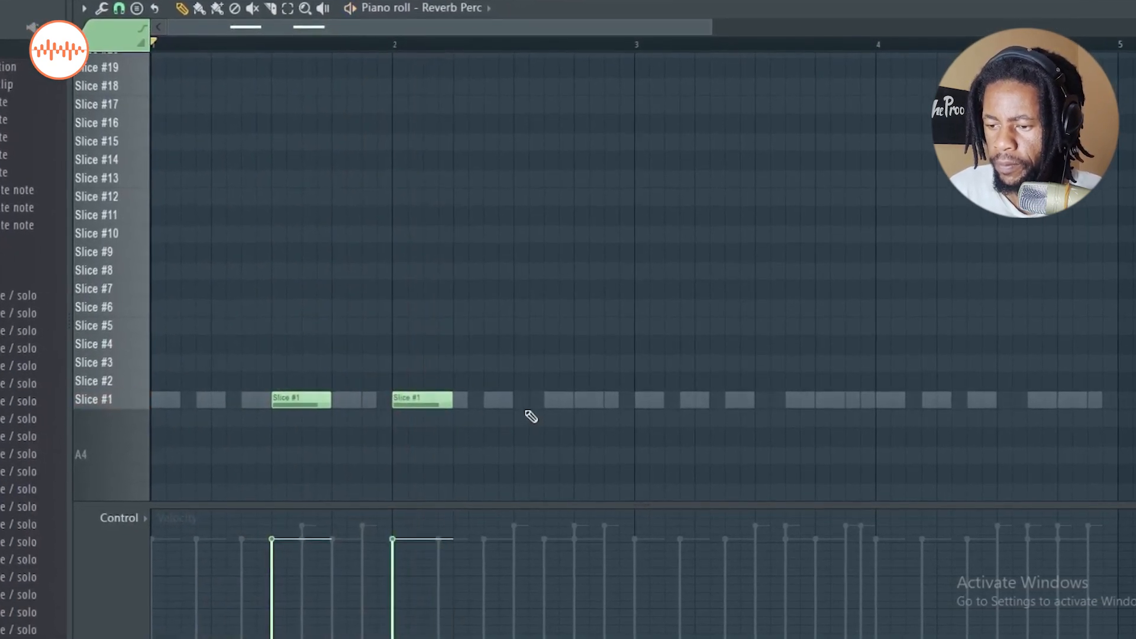
pyautogui.press('space')
pyautogui.click(574, 402)
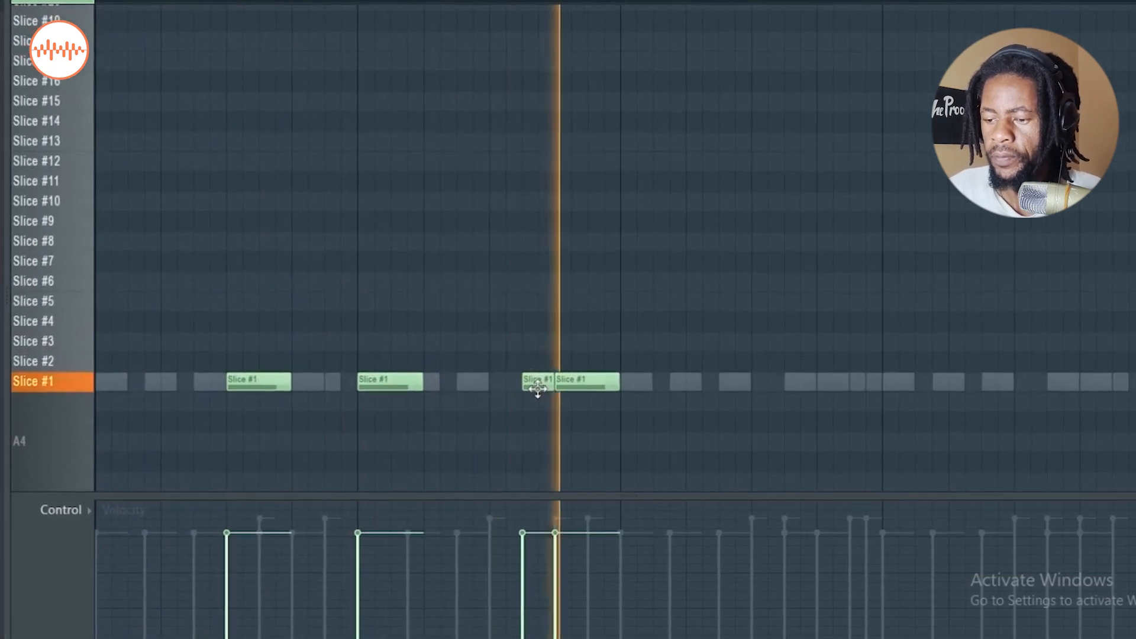
pyautogui.press('space')
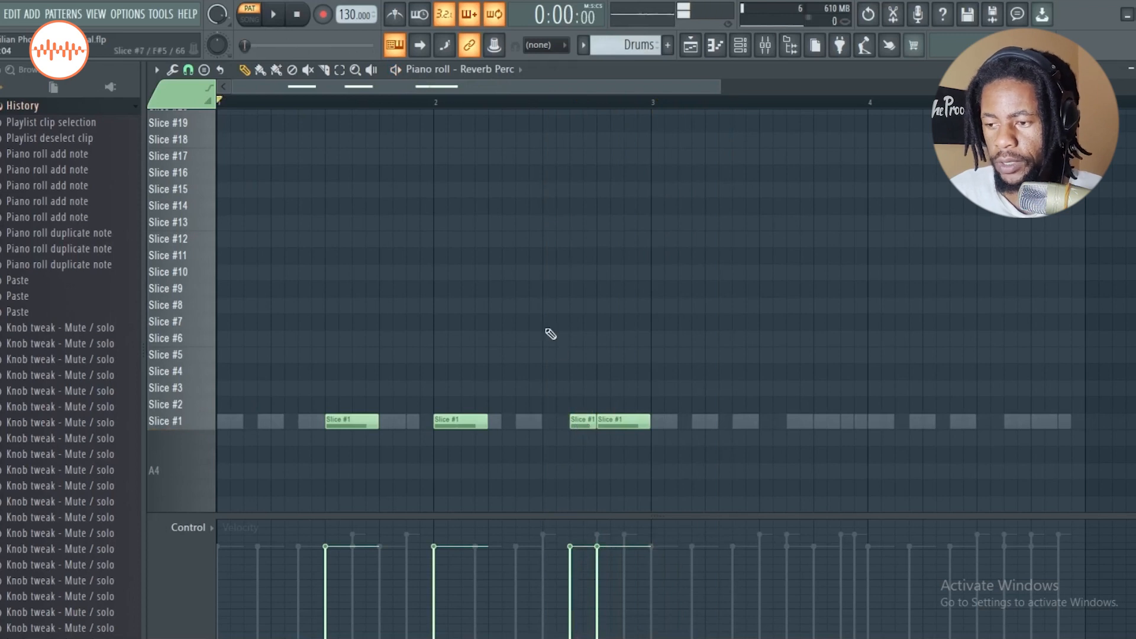
# Step: Select the first two bars of the Reverb Perc pattern, duplicate them into bars 3 and 4, and deselect the notes
pyautogui.keyDown('ctrl'); pyautogui.moveTo(648, 107); pyautogui.dragTo(134, 107); pyautogui.keyUp('ctrl')
pyautogui.hotkey('ctrl', 'b')
pyautogui.hotkey('ctrl', 'd')
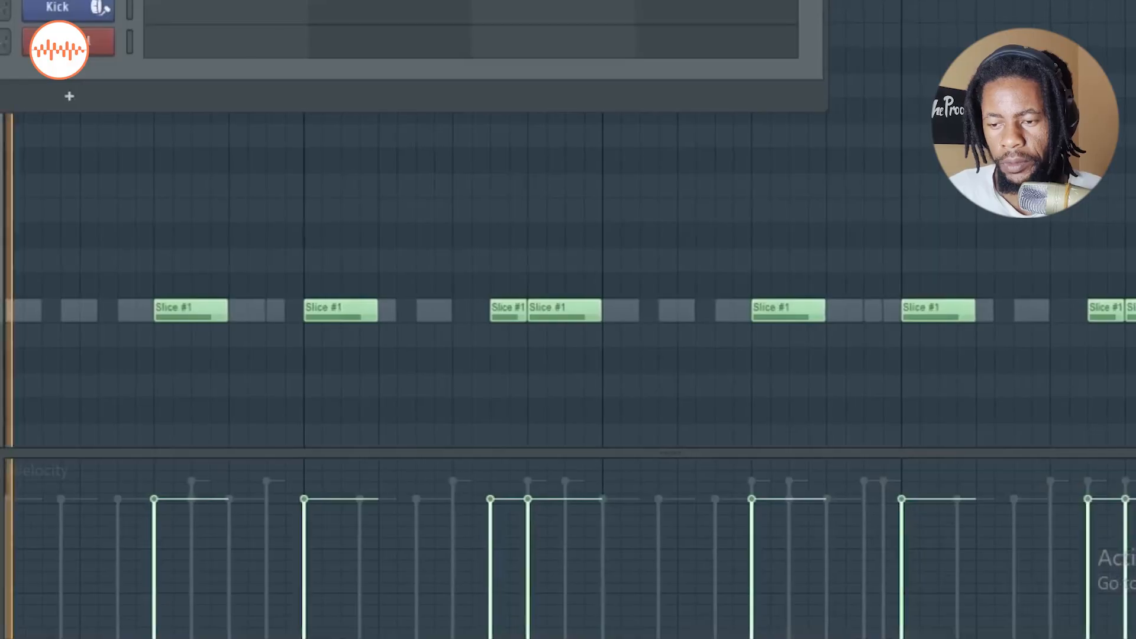
# Step: Close the Kick sampler settings and program C5 kick notes across all four bars in the Kick piano roll while checking playback
pyautogui.press('space')
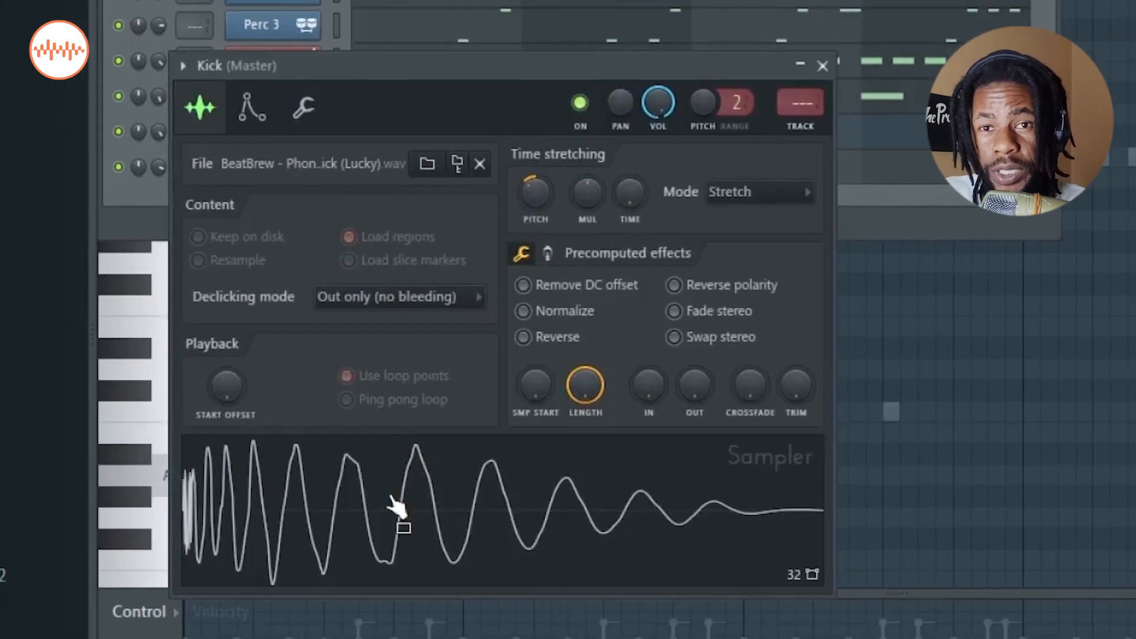
pyautogui.click(822, 66)
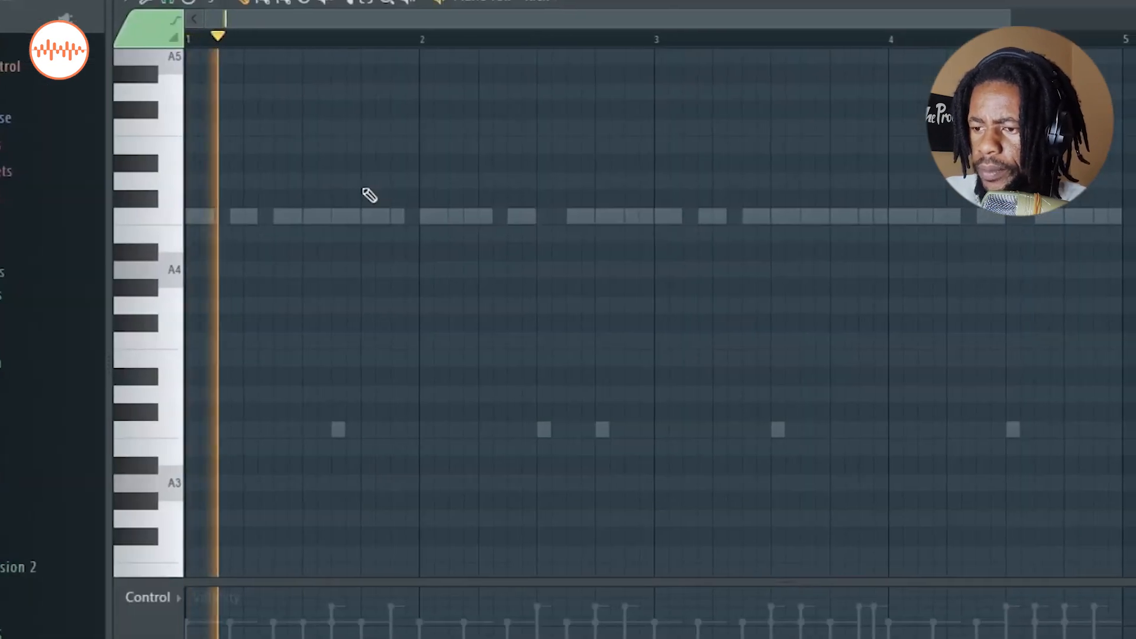
pyautogui.press('space')
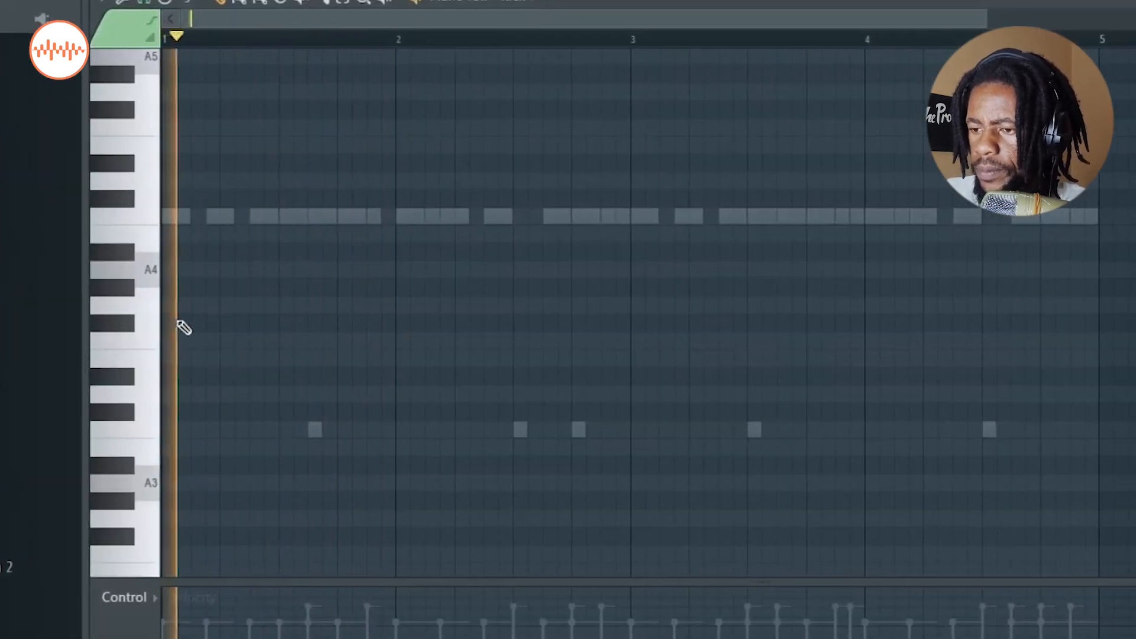
pyautogui.click(168, 216)
pyautogui.click(256, 216)
pyautogui.press('space')
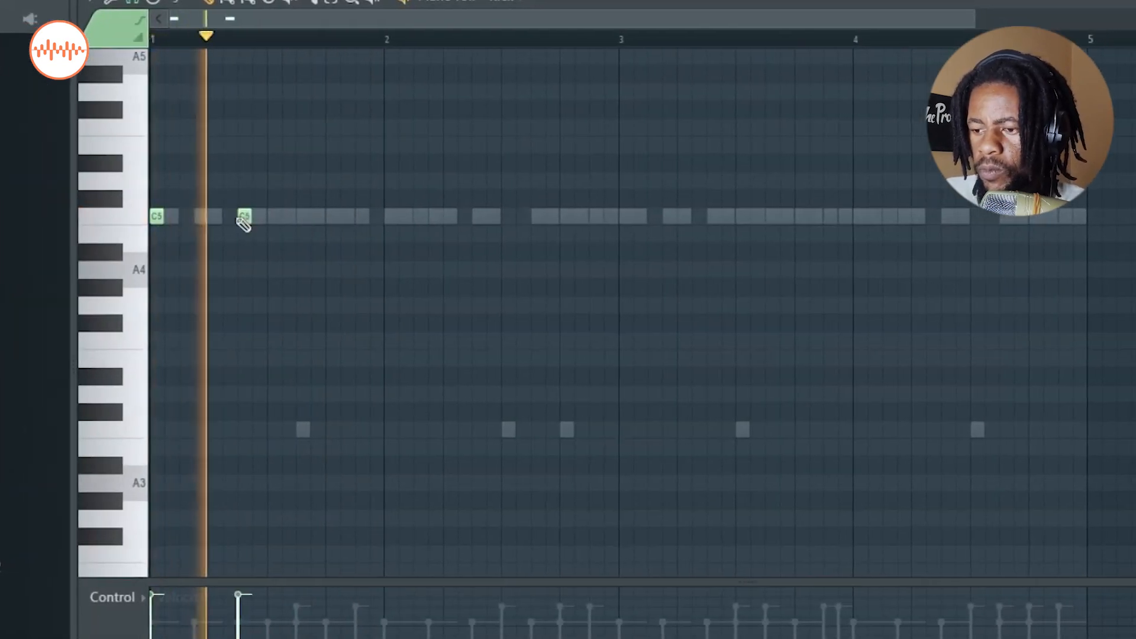
pyautogui.press('space')
pyautogui.click(377, 217)
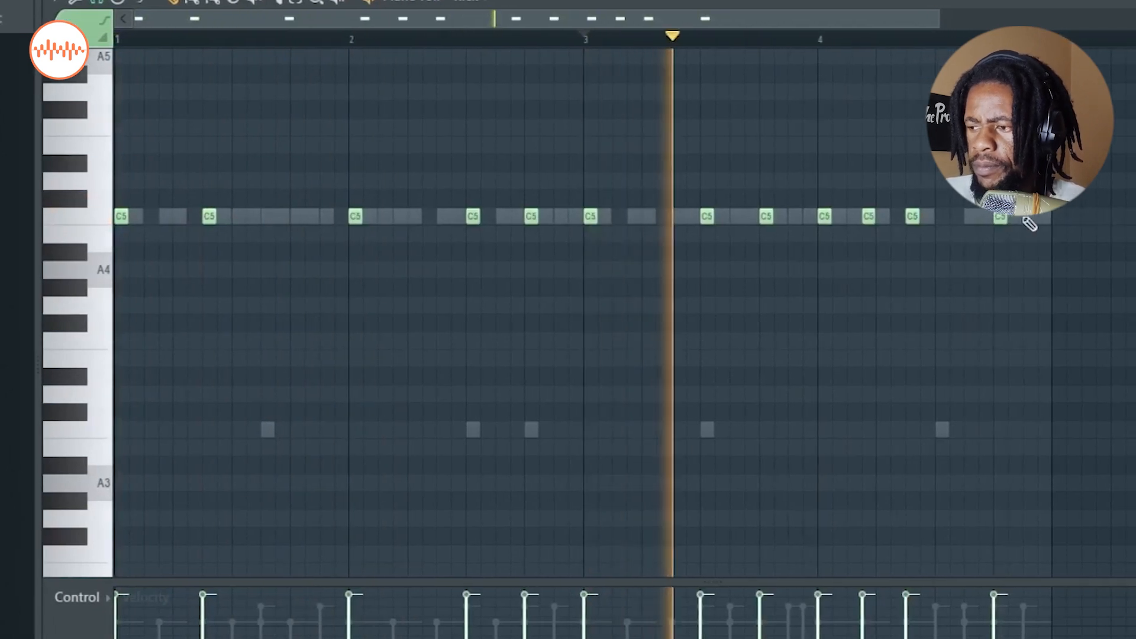
pyautogui.click(1027, 219)
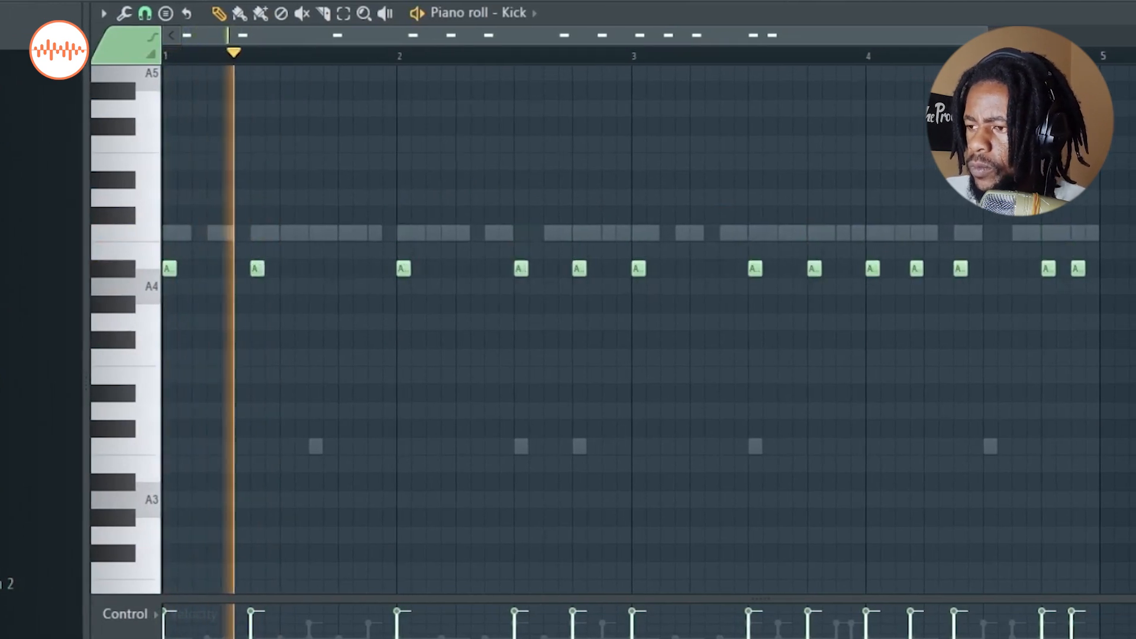
# Step: Show the Playlist, play the arrangement, and set the High Vocal clip's stretch time to 4 bars
pyautogui.press('F6')
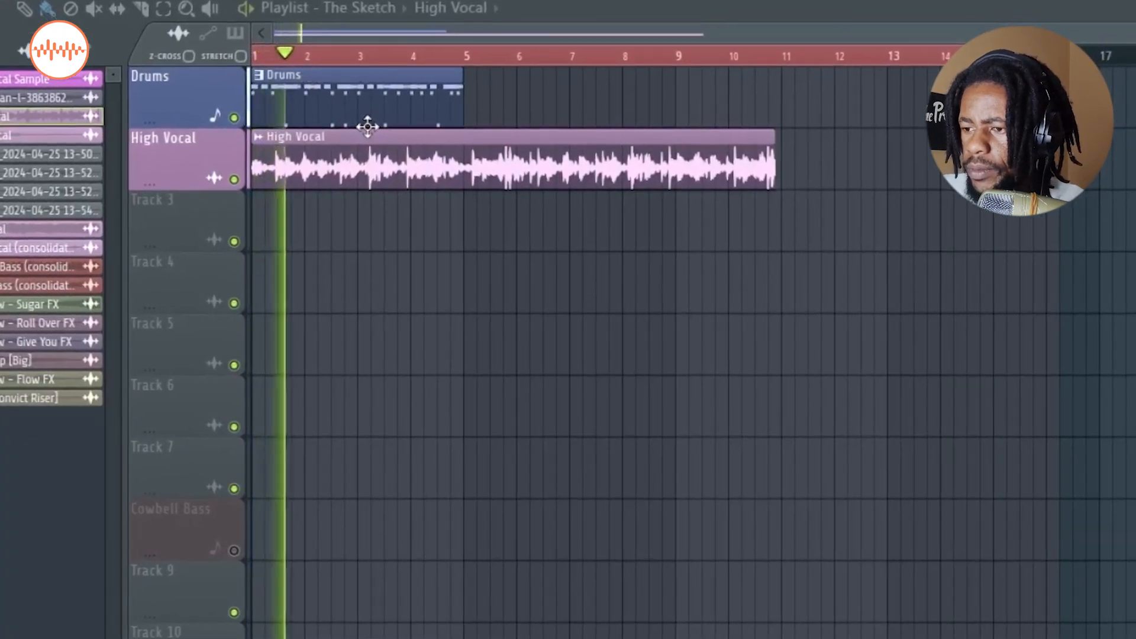
pyautogui.press('space')
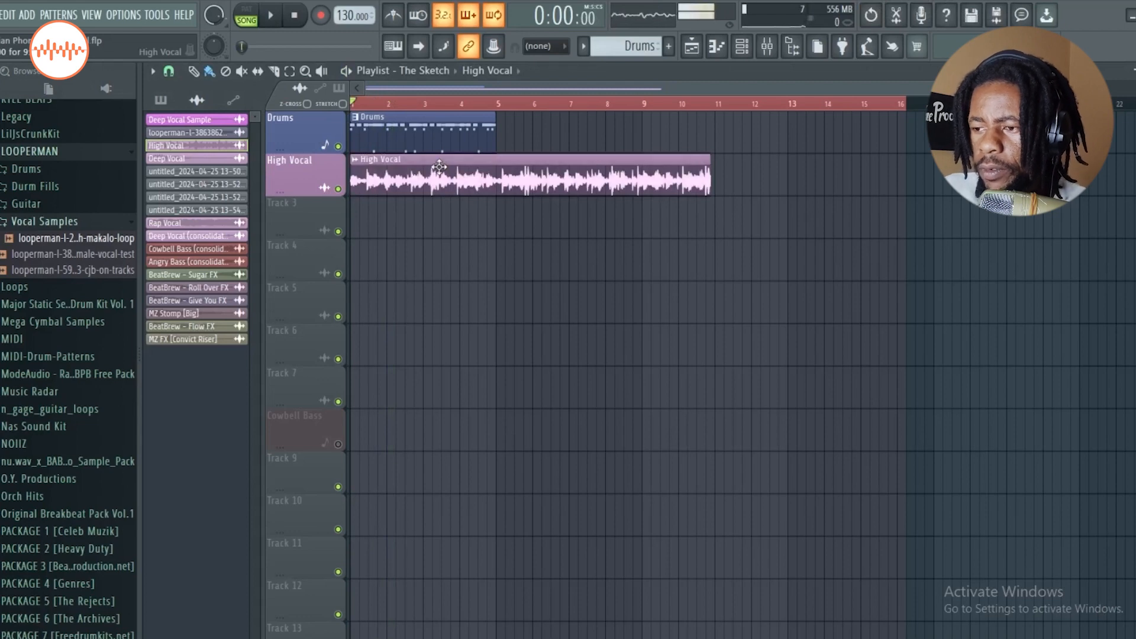
pyautogui.doubleClick(439, 168)
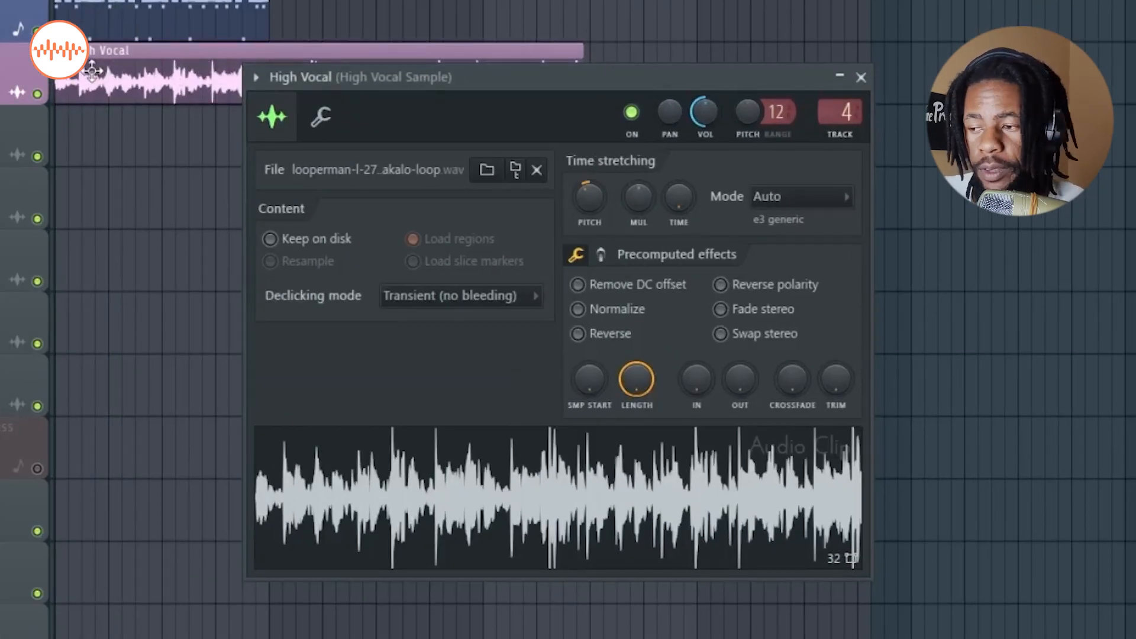
pyautogui.rightClick(674, 204)
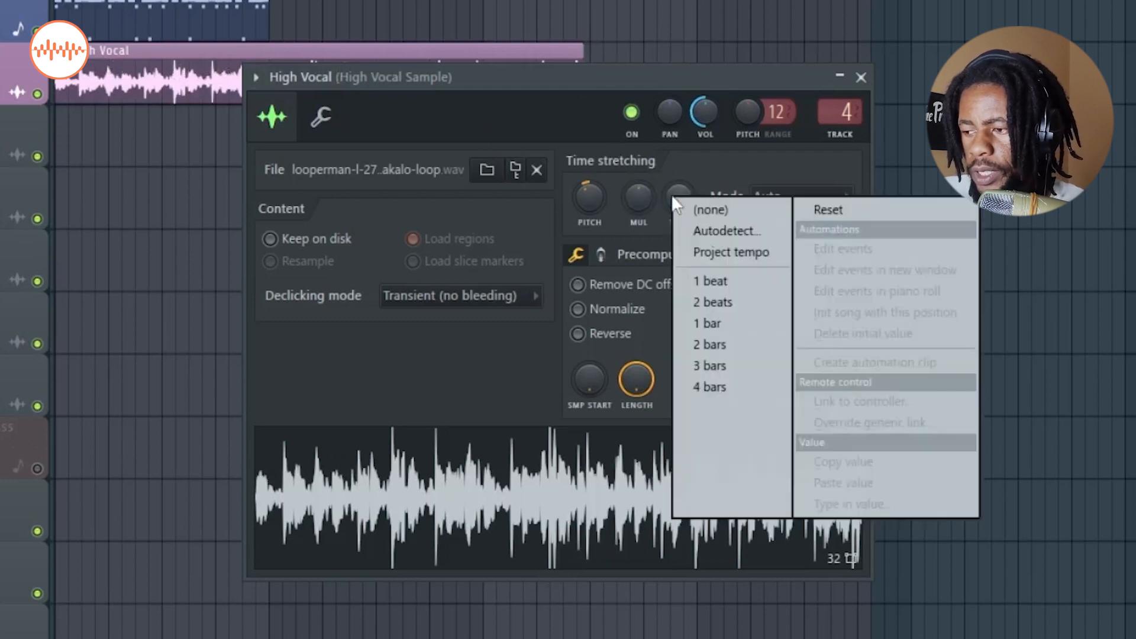
pyautogui.click(709, 386)
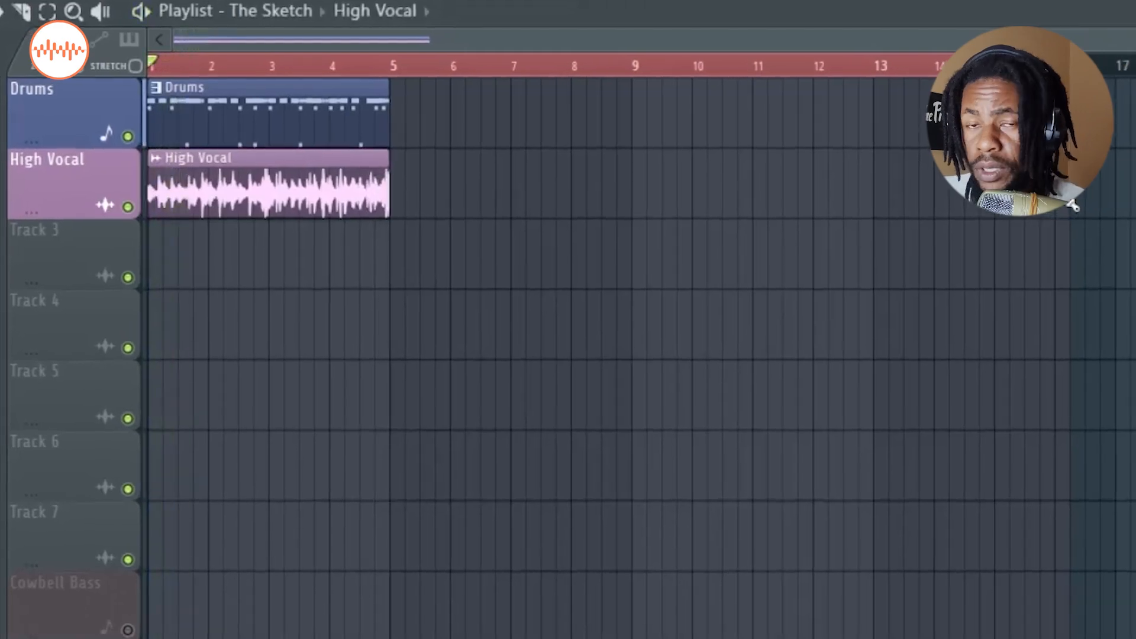
# Step: Play back the drums together with the stretched High Vocal to check that they fit
pyautogui.press('space')
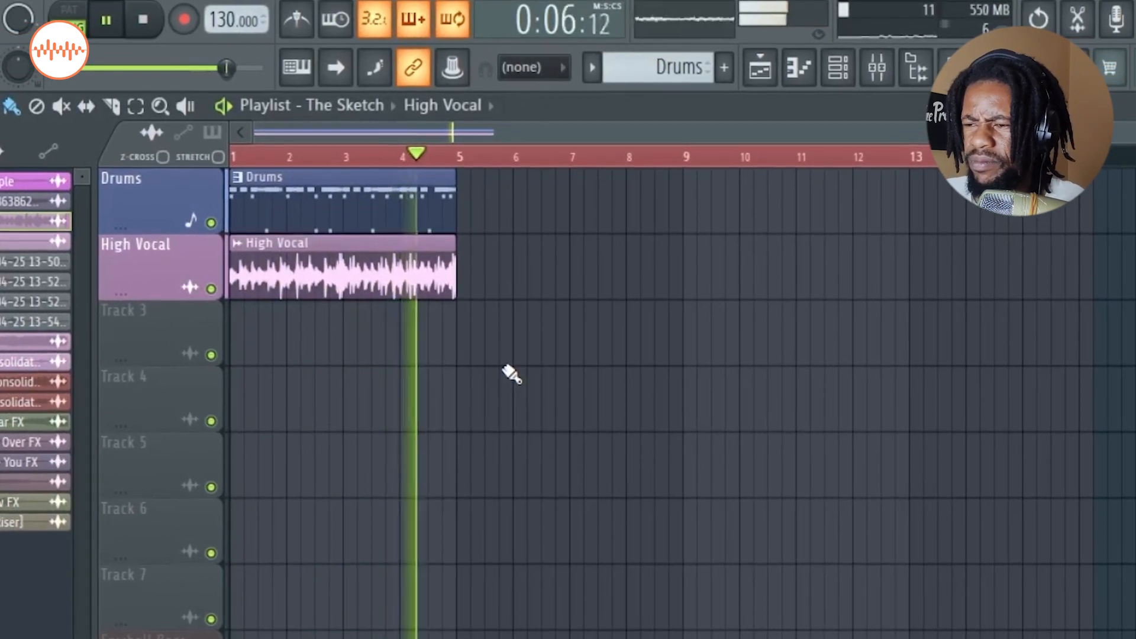
pyautogui.press('space')
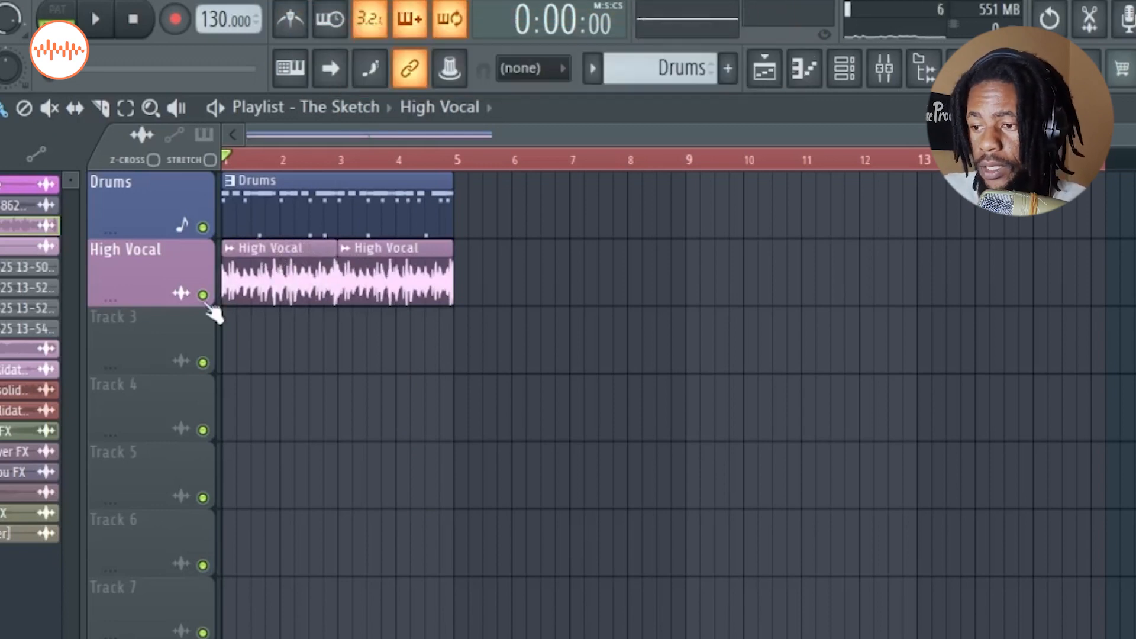
pyautogui.press('space')
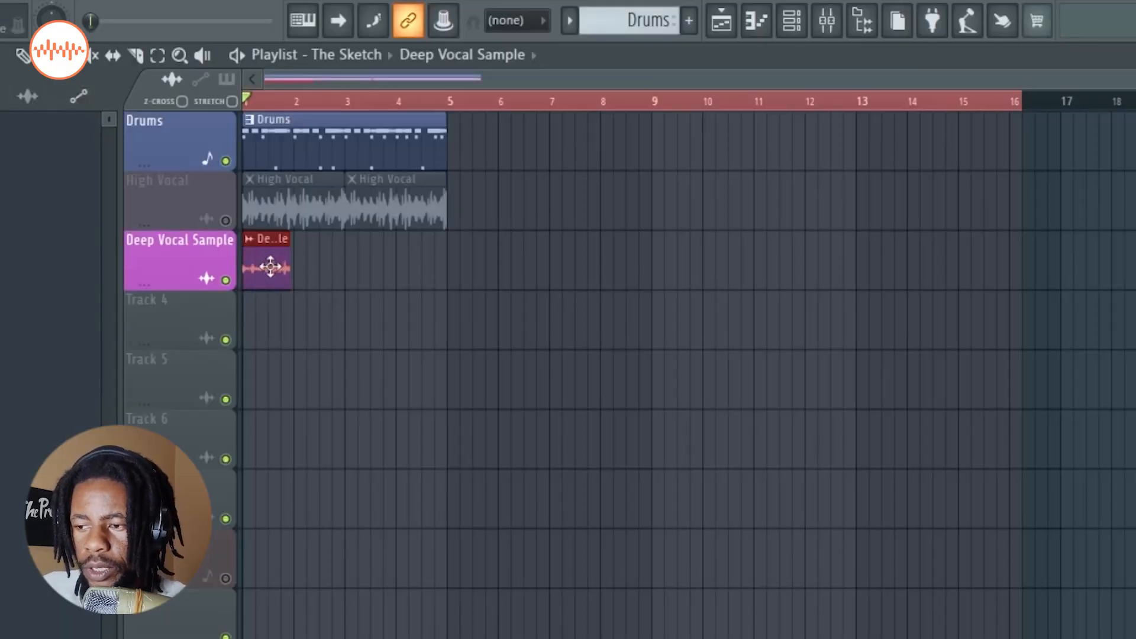
# Step: Inspect the Deep Vocal Sample's clip settings, close them, and audition the sample against the drums
pyautogui.doubleClick(269, 266)
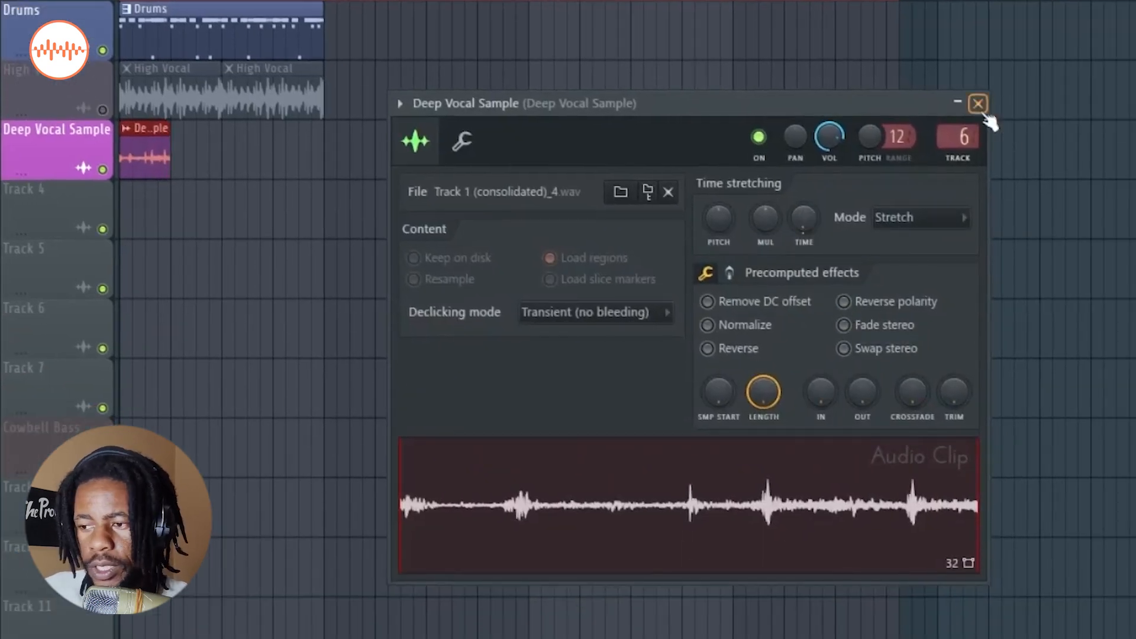
pyautogui.click(977, 104)
pyautogui.press('space')
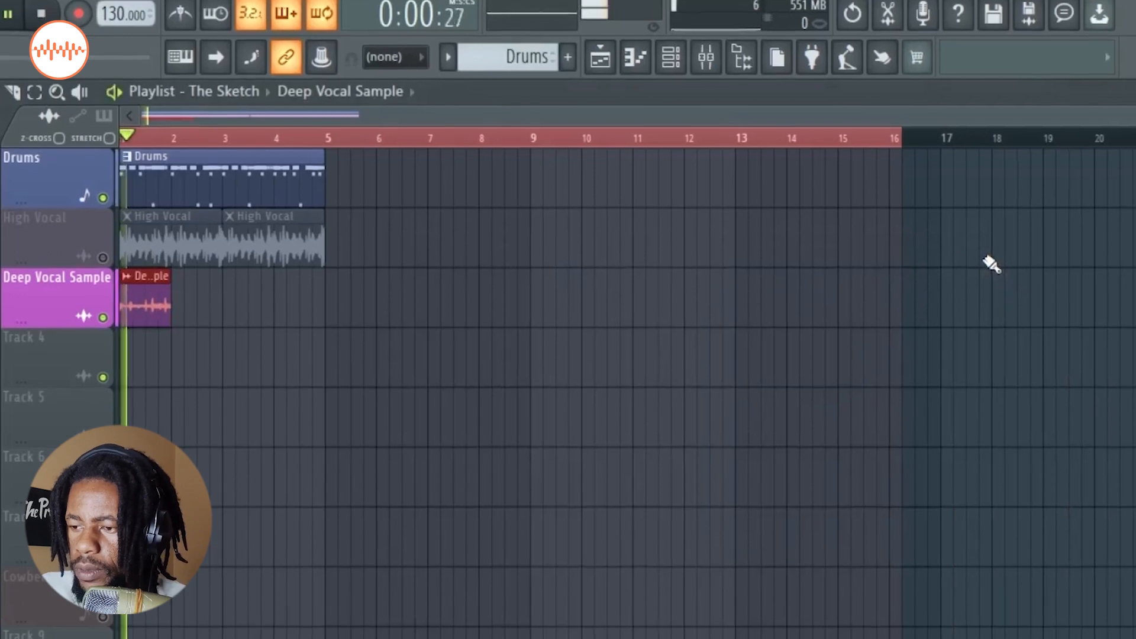
pyautogui.press('space')
pyautogui.press('space')
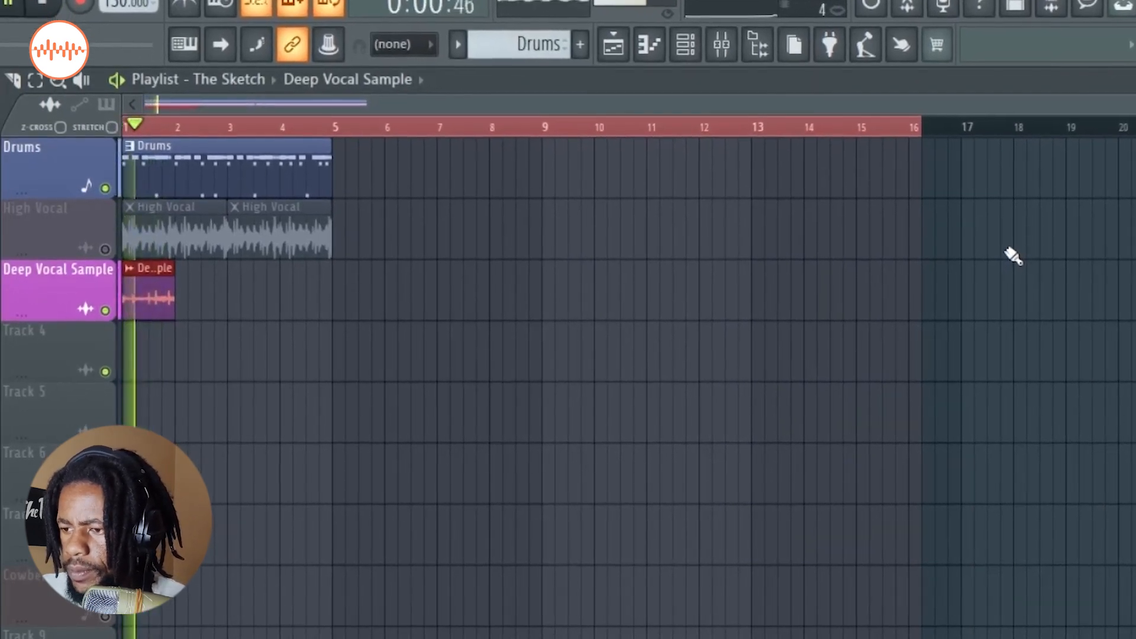
pyautogui.press('space')
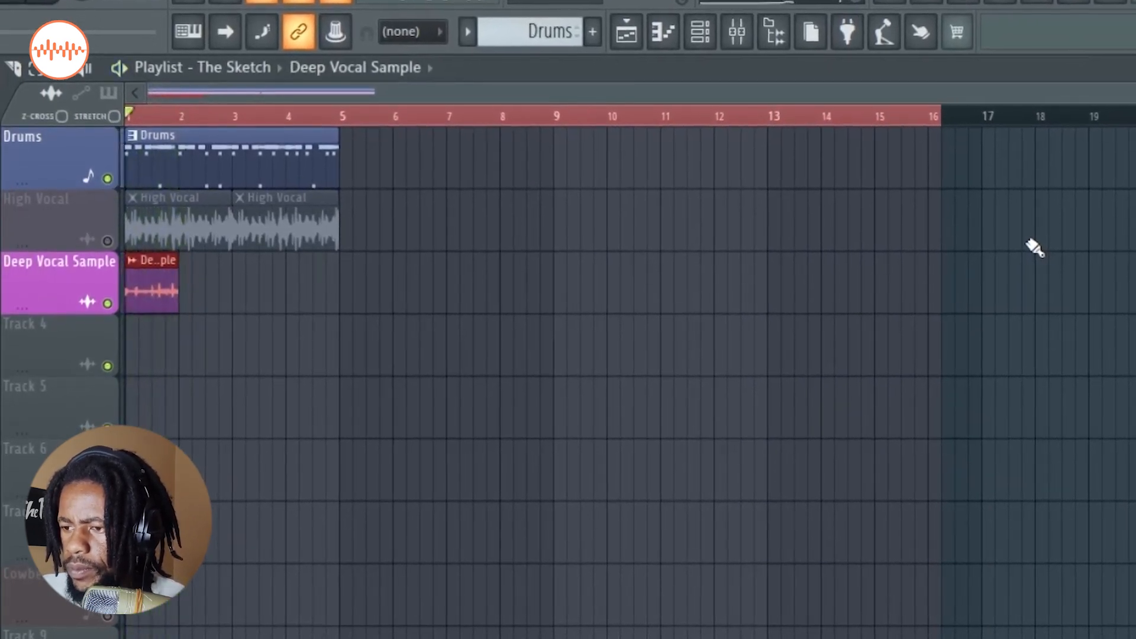
pyautogui.press('space')
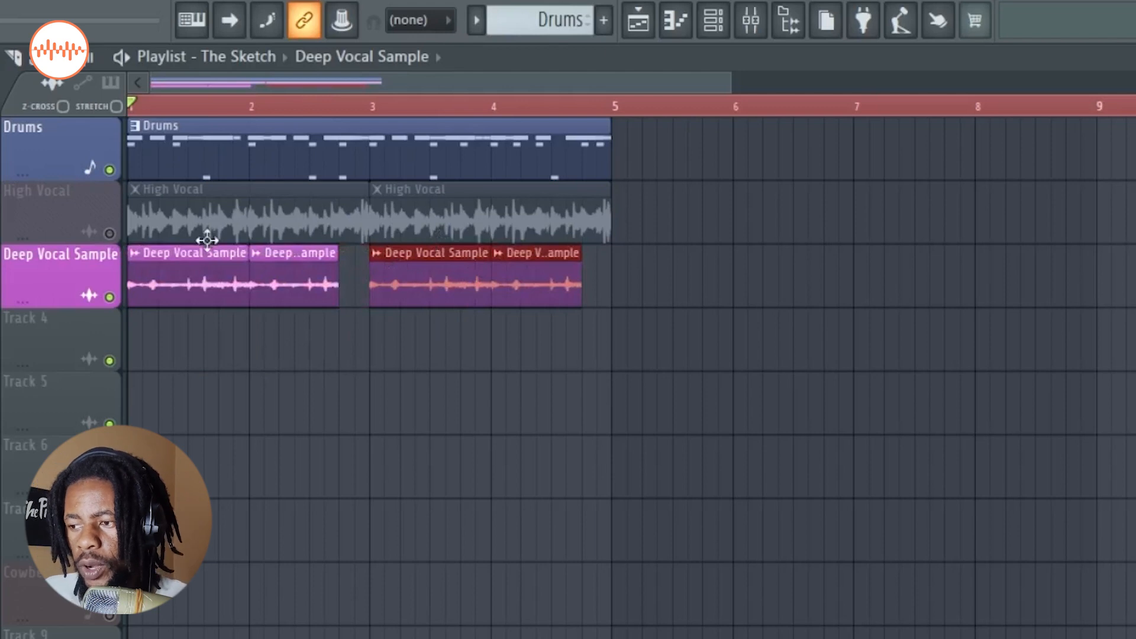
pyautogui.press('space')
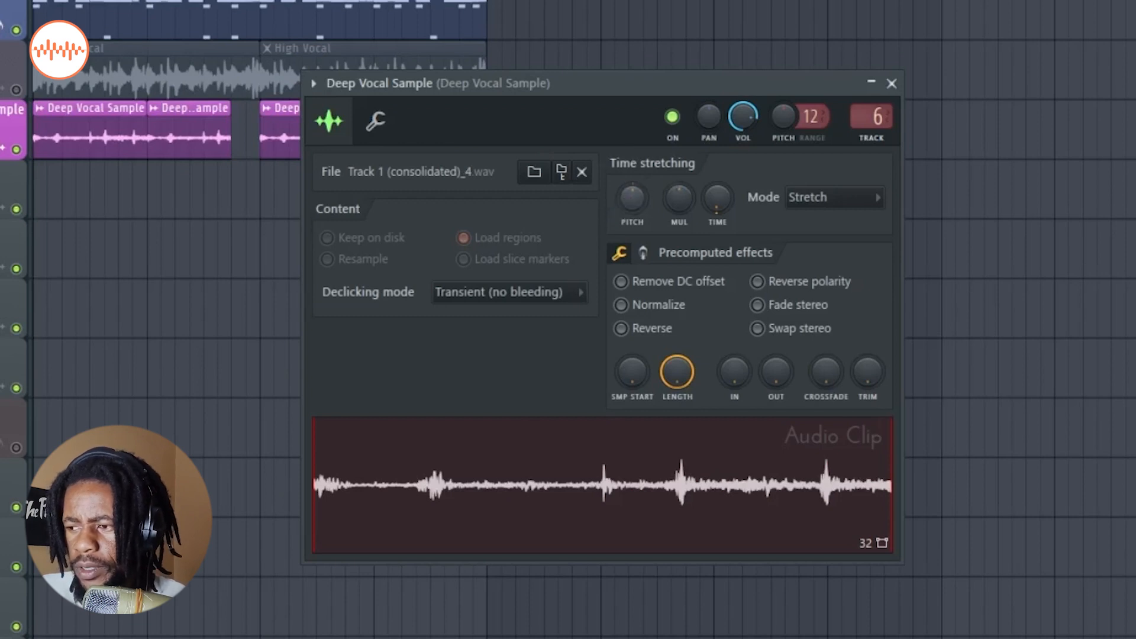
# Step: Try a slight pitch adjustment on the Deep Vocal Sample and reset the pitch
pyautogui.moveTo(628, 193); pyautogui.dragTo(628, 189)
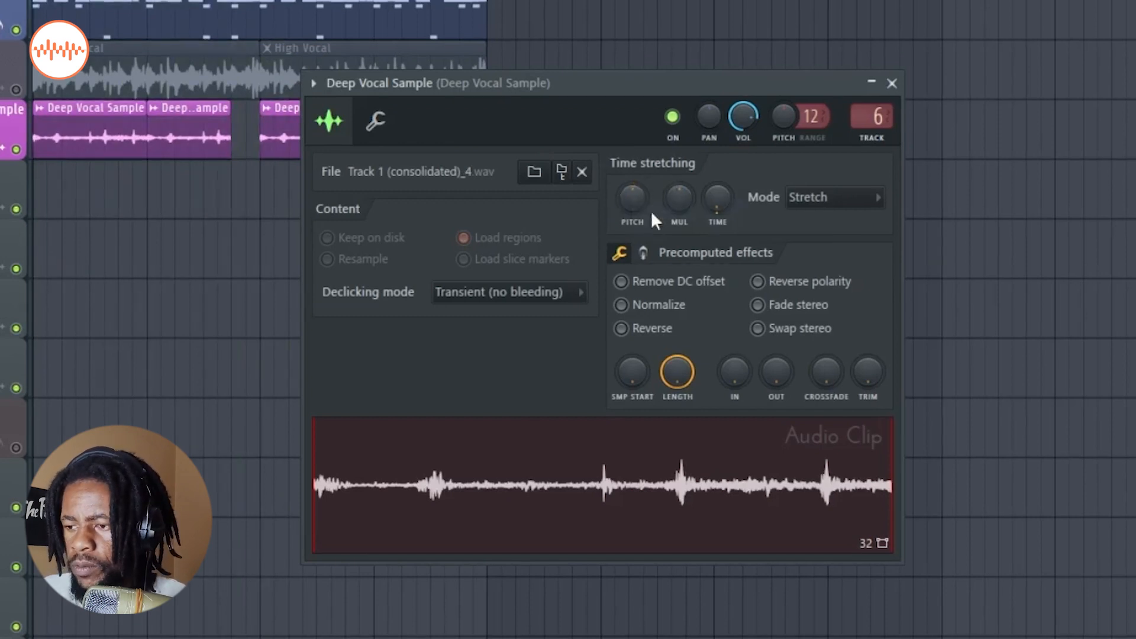
pyautogui.rightClick(635, 198)
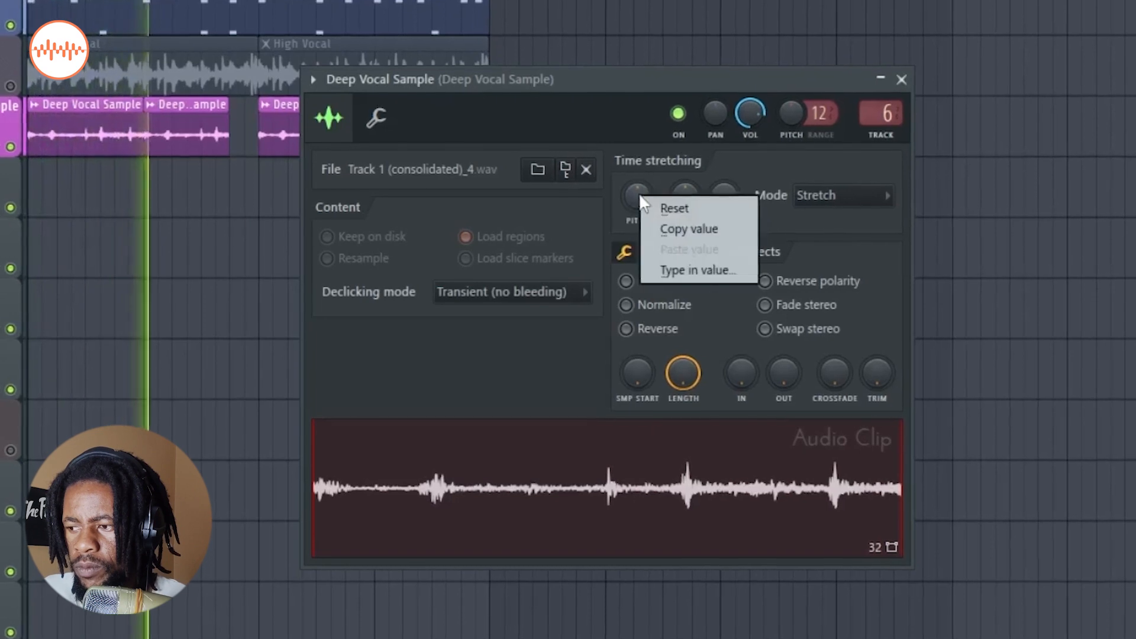
pyautogui.click(668, 208)
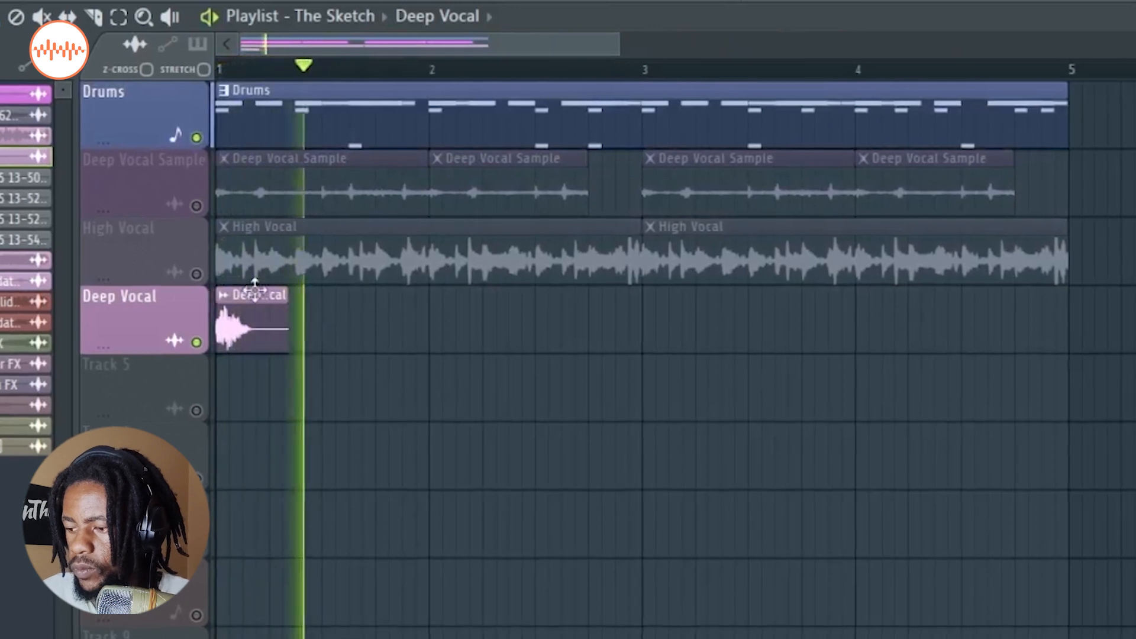
# Step: Place Deep Vocal clips rhythmically along the Deep Vocal track from bar 1 through bar 4 while checking playback
pyautogui.press('space')
pyautogui.click(319, 308)
pyautogui.press('space')
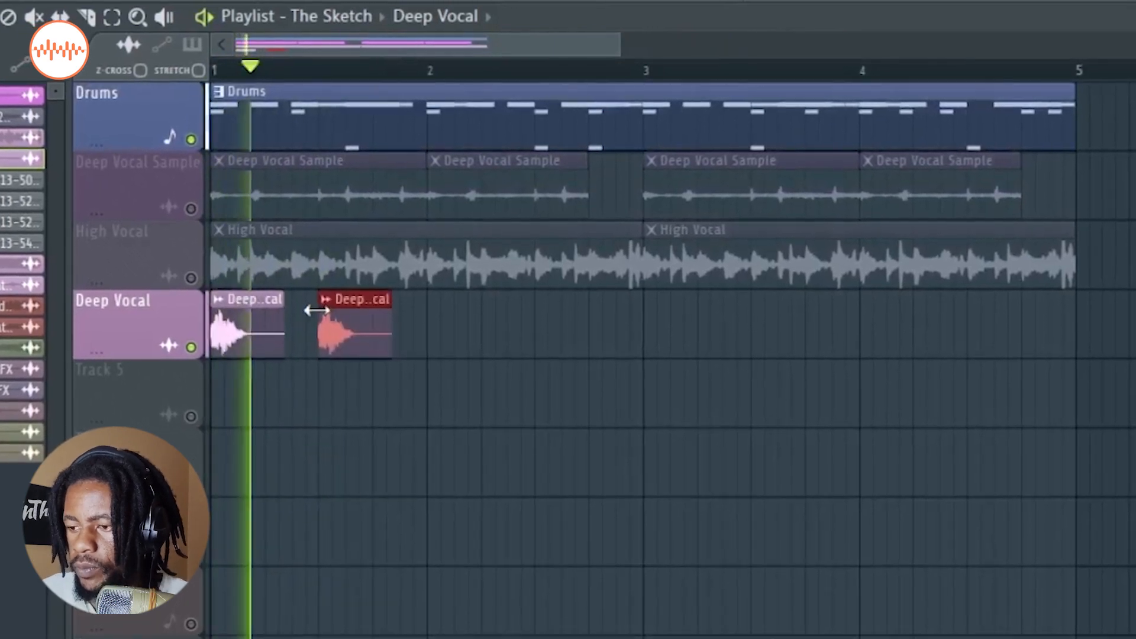
pyautogui.click(442, 329)
pyautogui.click(538, 338)
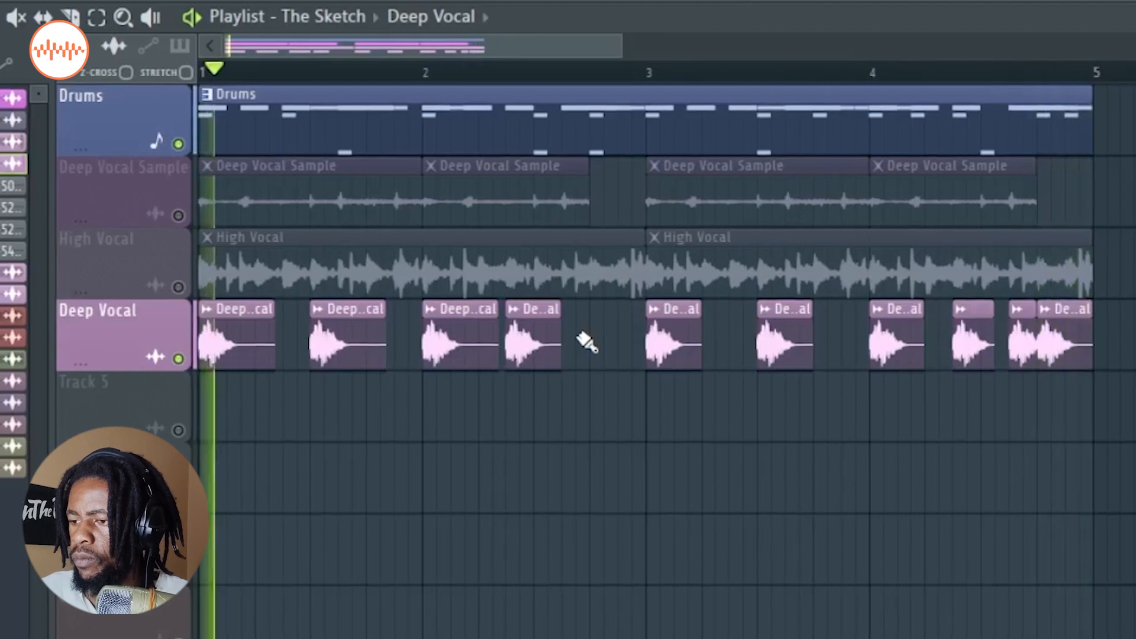
pyautogui.press('space')
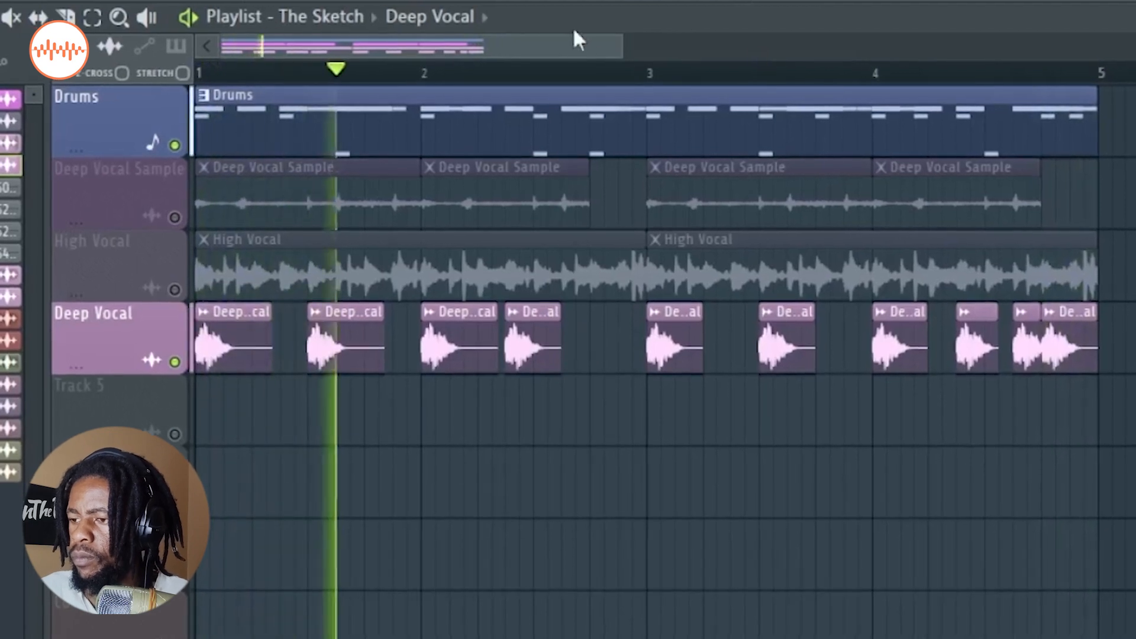
pyautogui.moveTo(649, 46); pyautogui.dragTo(801, 36)
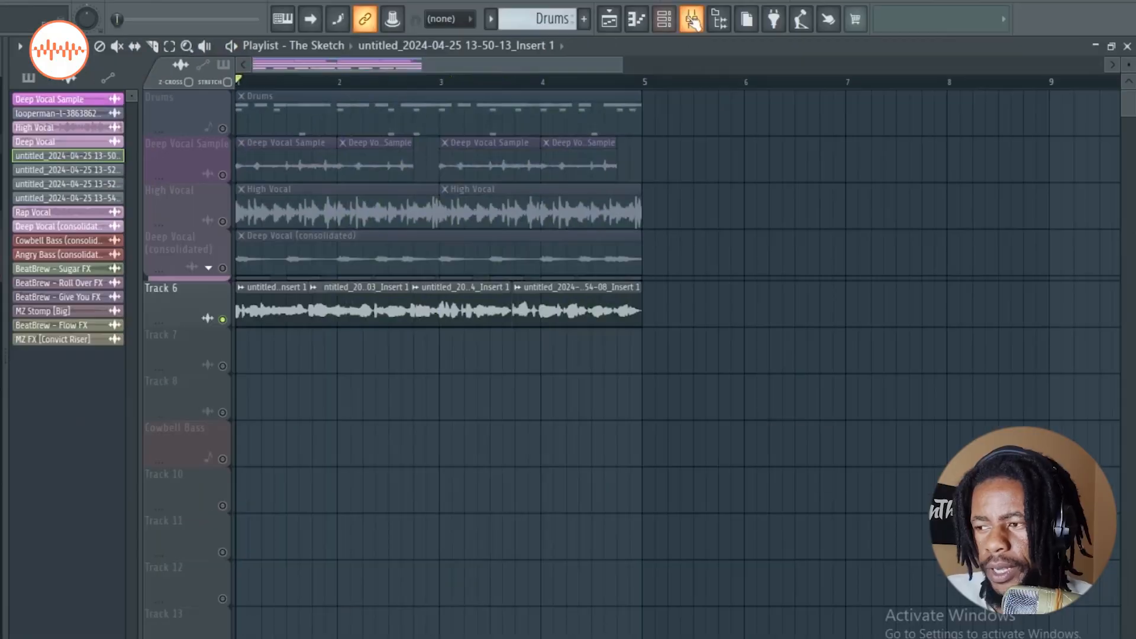
# Step: In the mixer, examine the Distructor effect on the Rap Vocal insert during playback, and return to the Playlist
pyautogui.click(692, 21)
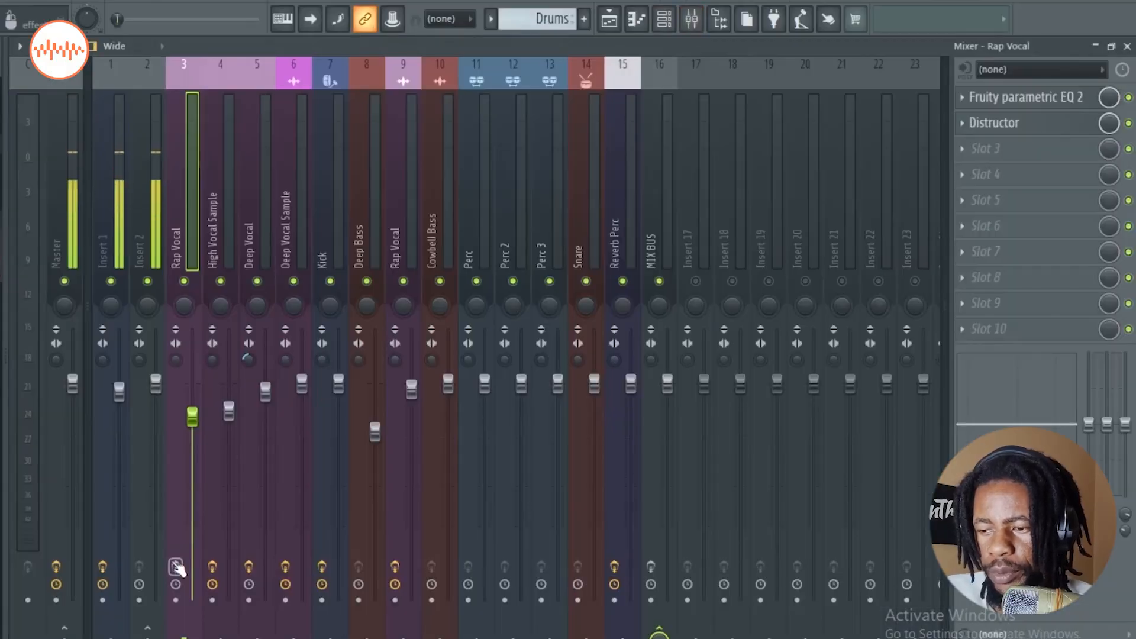
pyautogui.click(1005, 122)
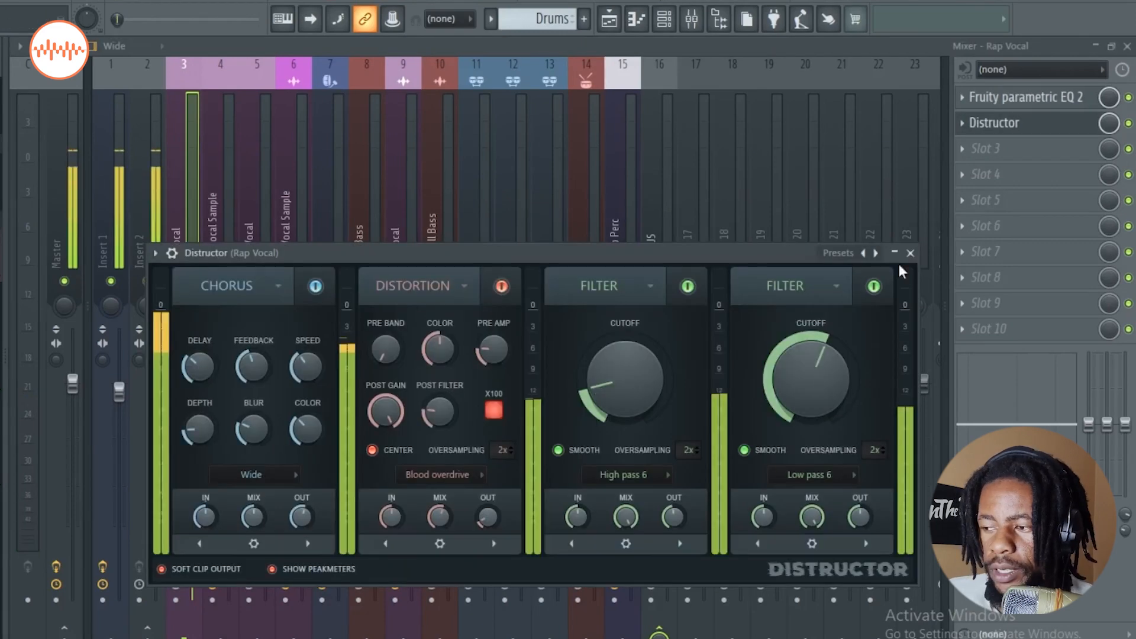
pyautogui.click(910, 253)
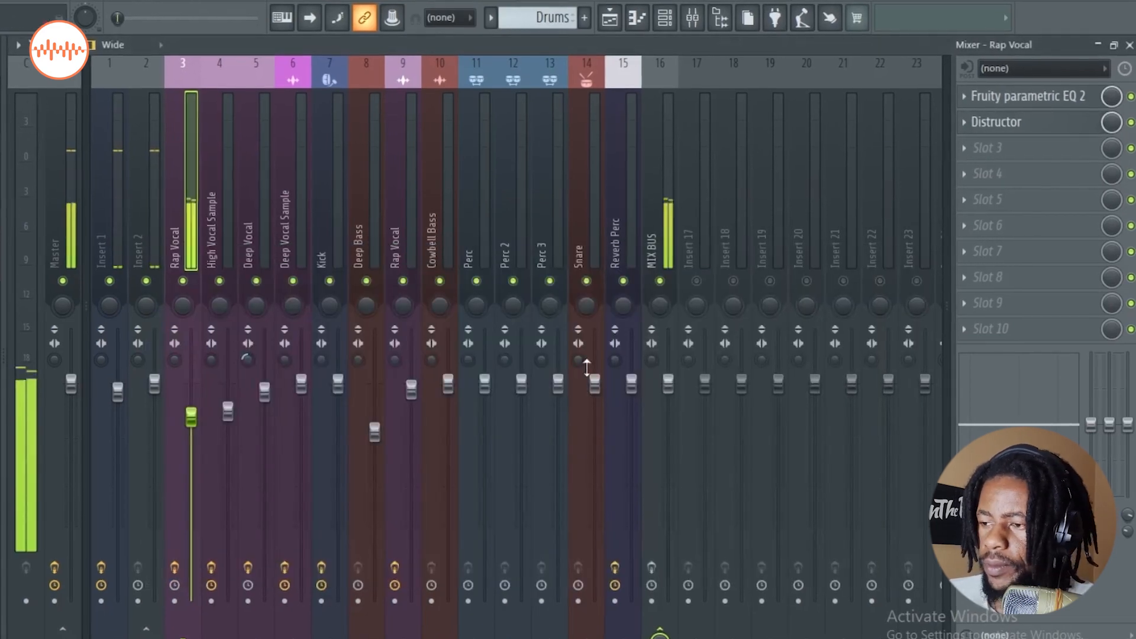
pyautogui.click(613, 10)
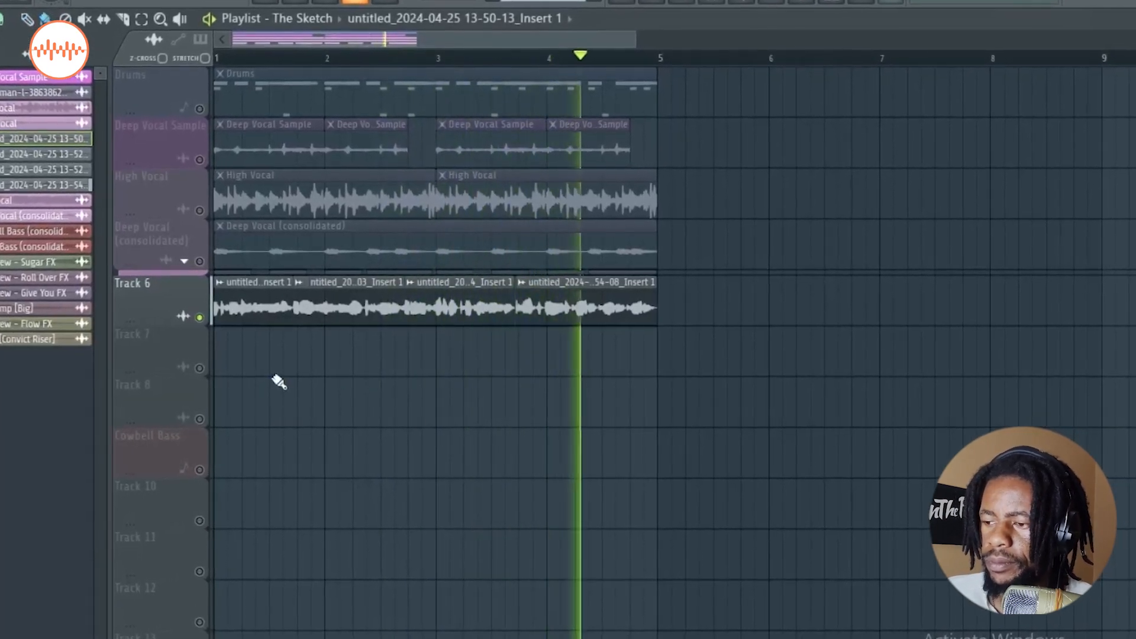
pyautogui.press('space')
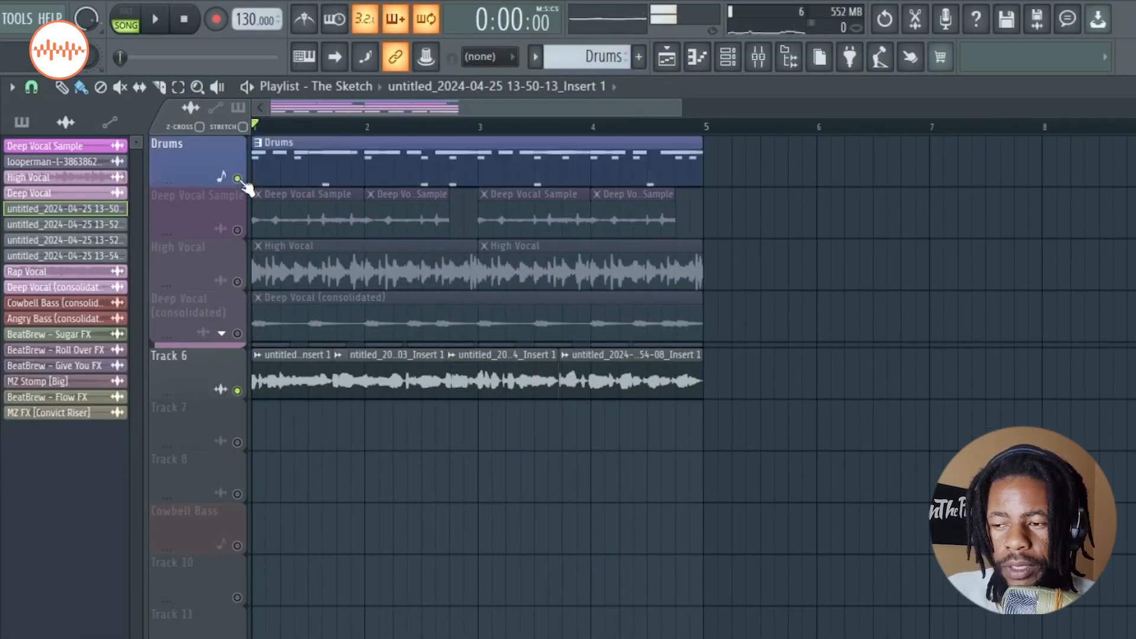
# Step: Play the drums with the Track 6 vocal recordings and toggle the Deep Vocal (consolidated) and High Vocal tracks to compare the layers
pyautogui.press('space')
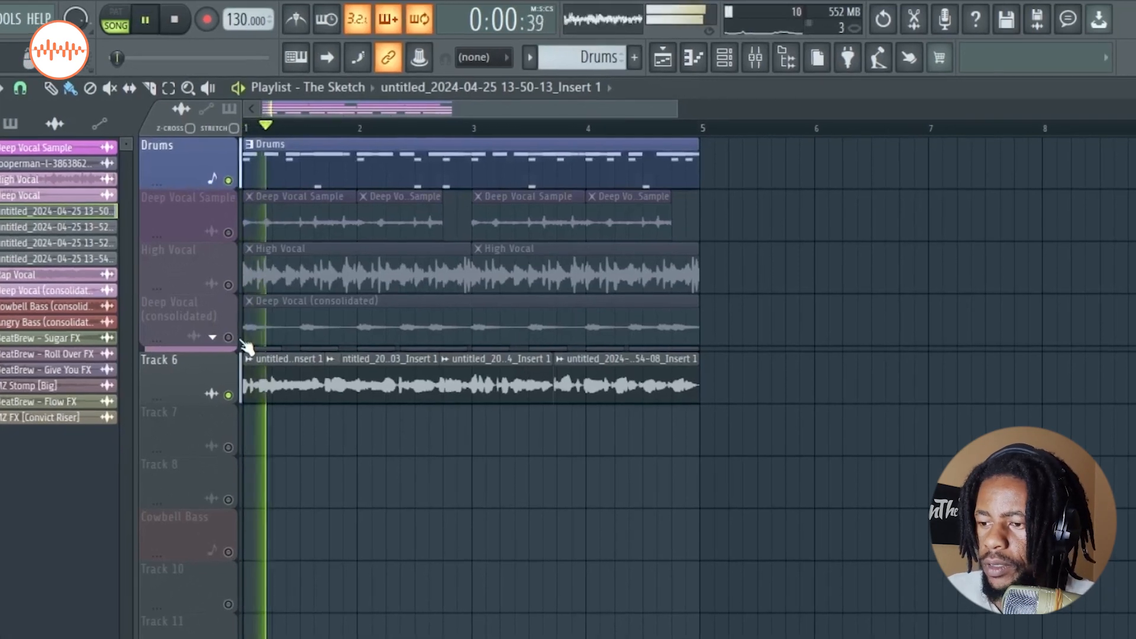
pyautogui.click(236, 334)
pyautogui.click(204, 348)
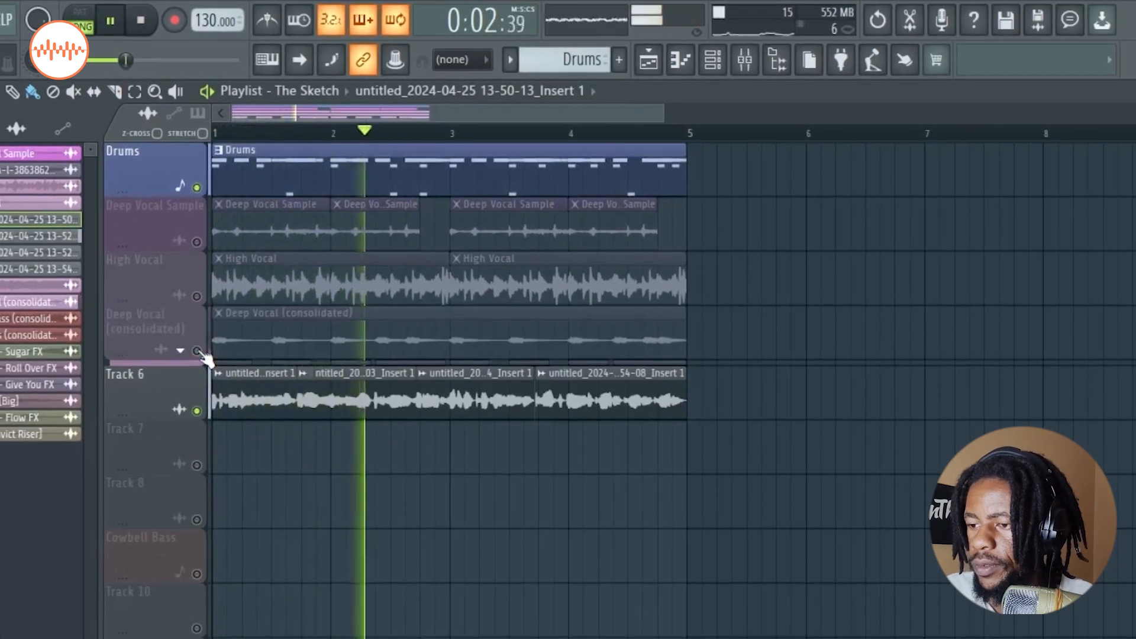
pyautogui.click(204, 293)
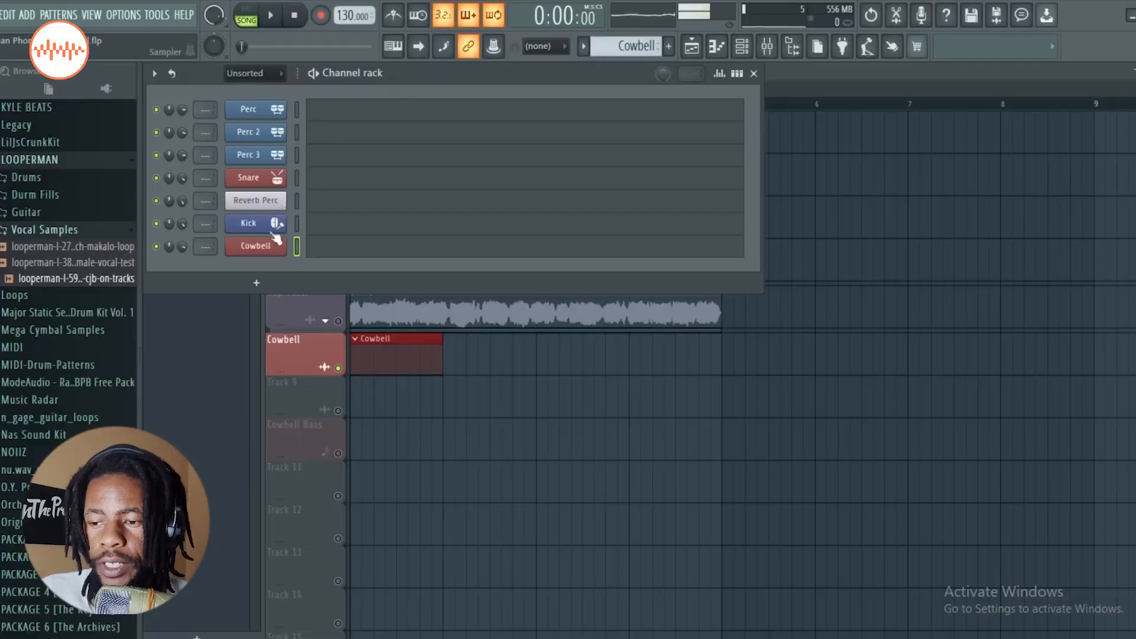
# Step: Open the Cowbell channel's Serum synth and check its COWBELL - Blades preset
pyautogui.click(269, 246)
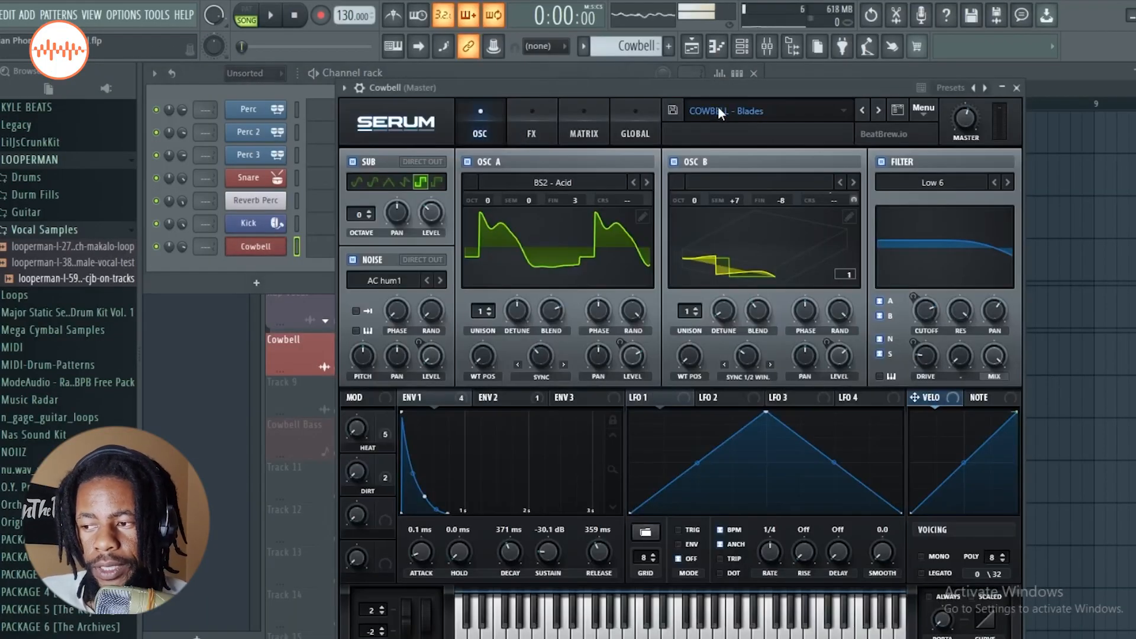
pyautogui.click(718, 111)
pyautogui.moveTo(738, 163)
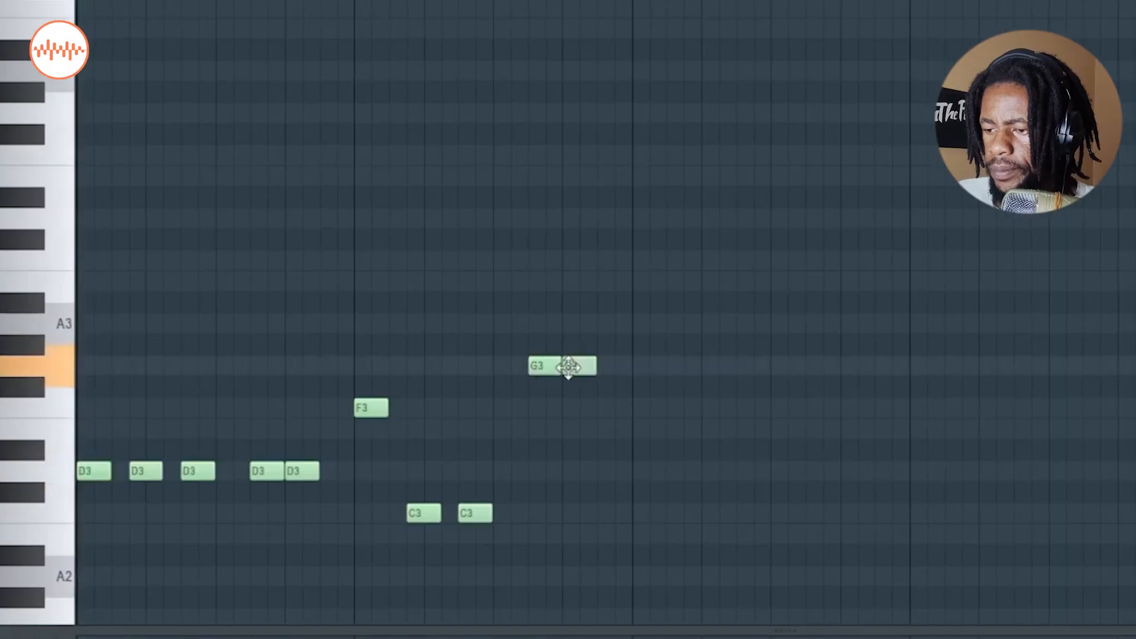
# Step: Play the cowbell melody and duplicate the whole two-bar phrase into bars 3 and 4
pyautogui.press('space')
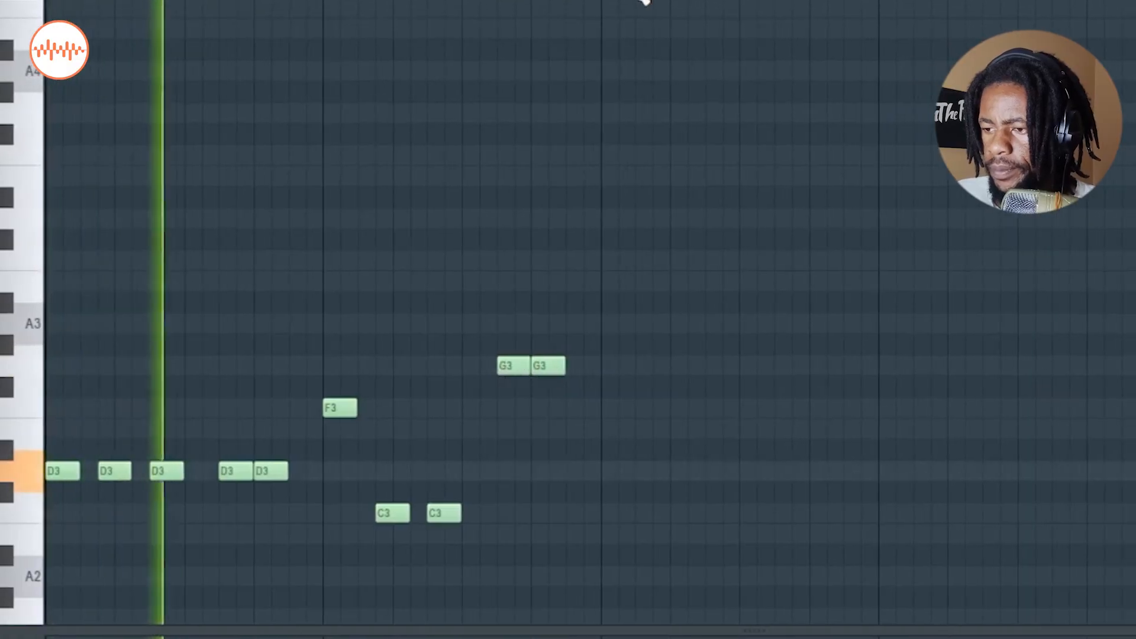
pyautogui.hotkey('ctrl', 'a')
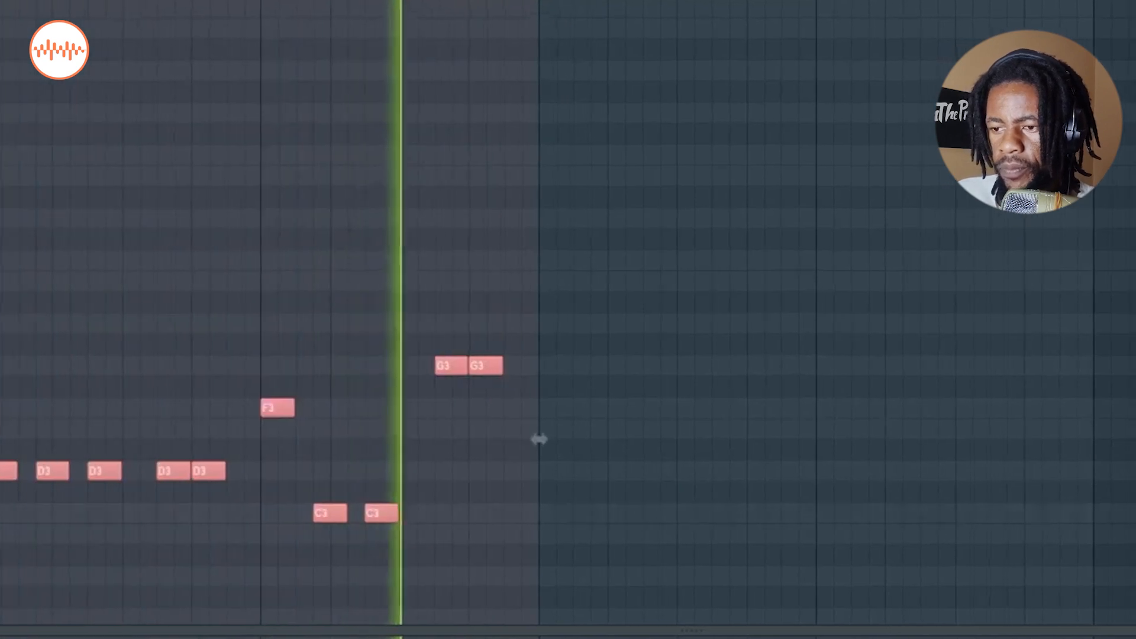
pyautogui.hotkey('ctrl', 'b')
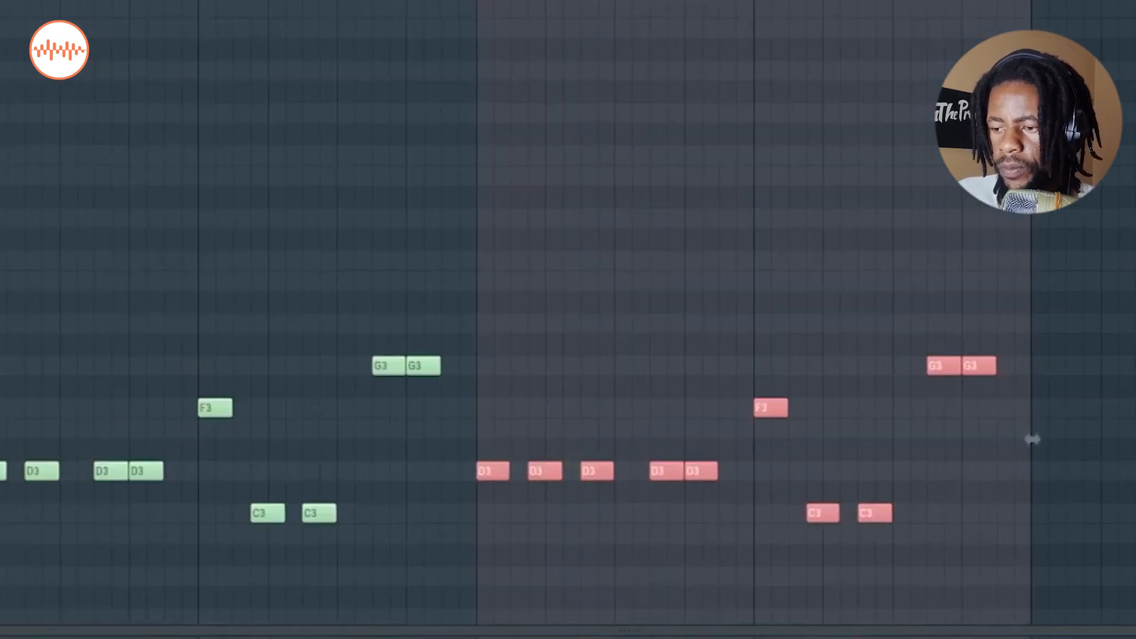
pyautogui.hotkey('ctrl', 'd')
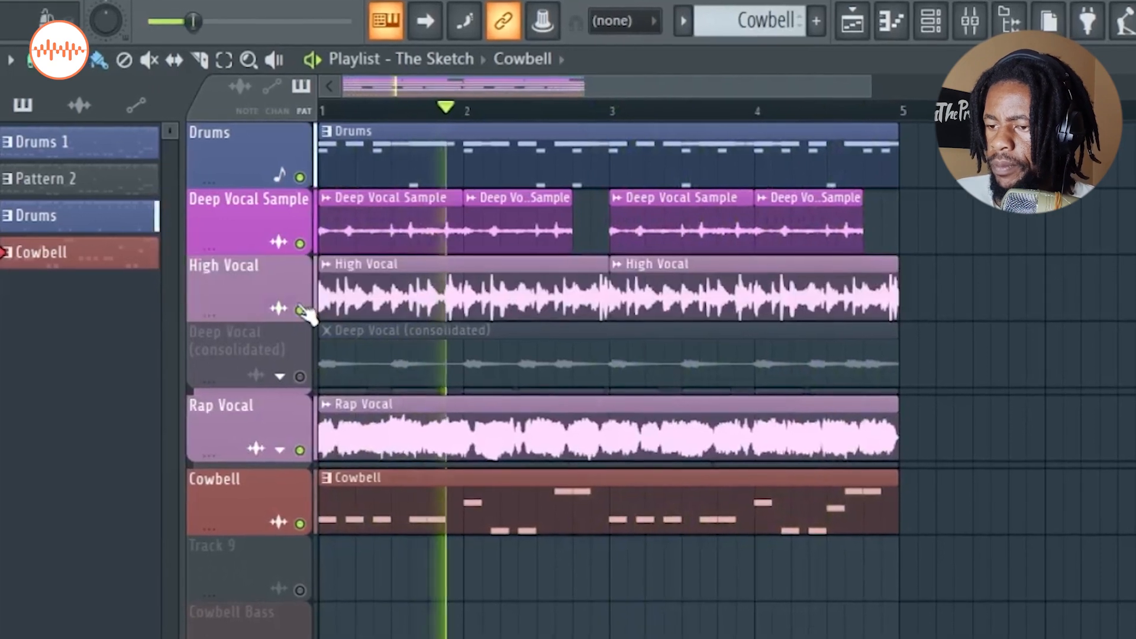
# Step: Toggle the Deep Vocal Sample and Rap Vocal tracks during playback, and bring Rap Vocal and Cowbell Bass into Arrangement_2 to hear the layers
pyautogui.click(300, 244)
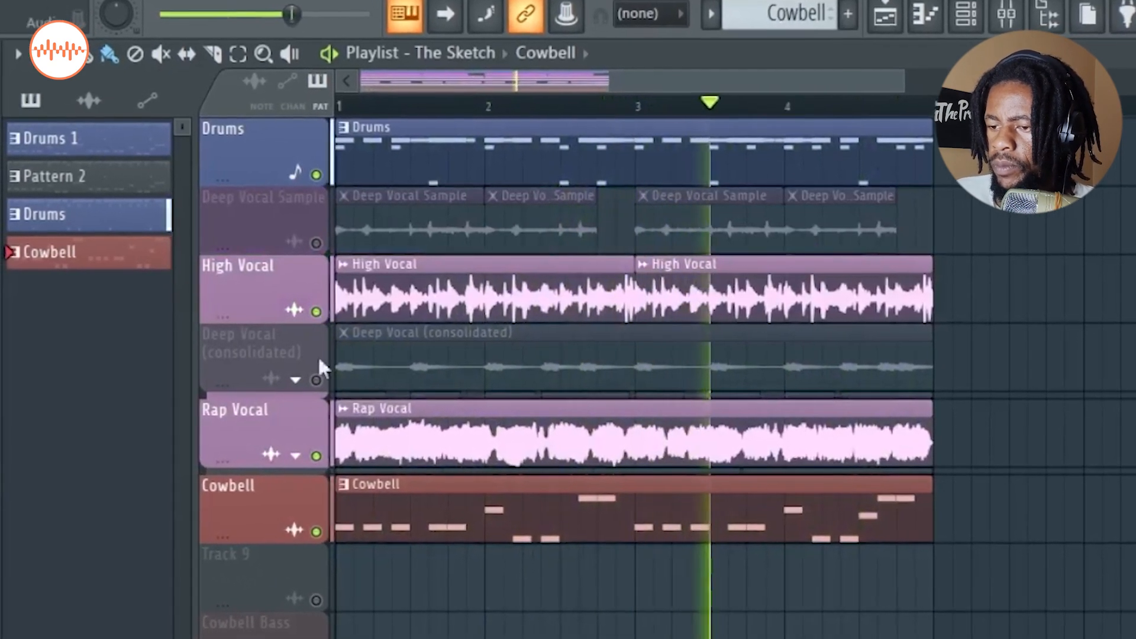
pyautogui.click(310, 454)
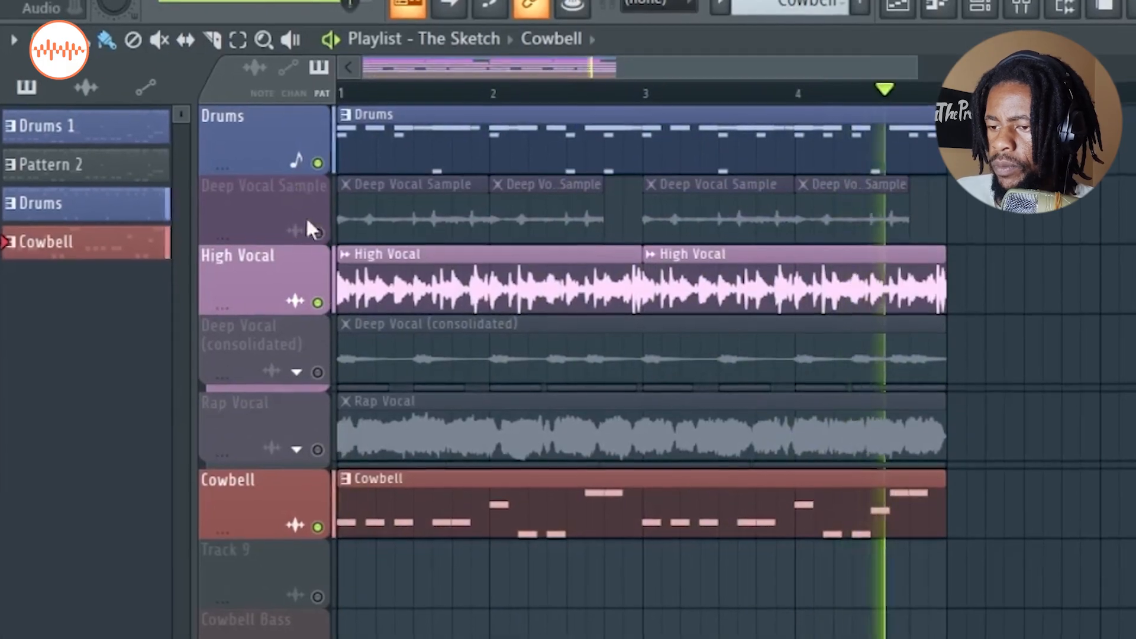
pyautogui.click(313, 233)
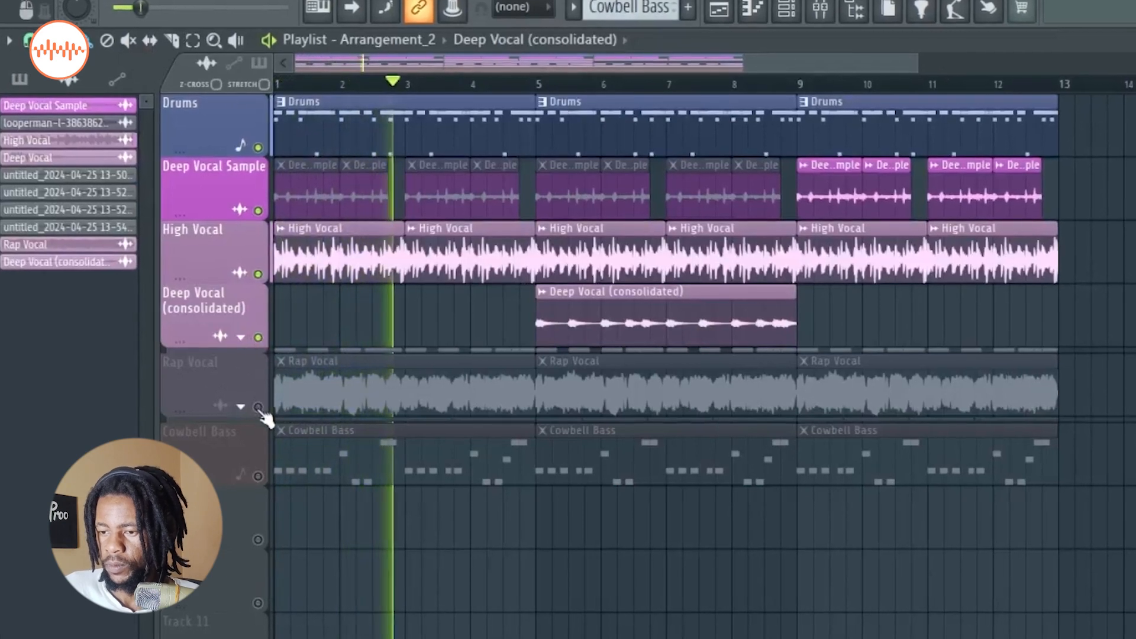
pyautogui.click(258, 407)
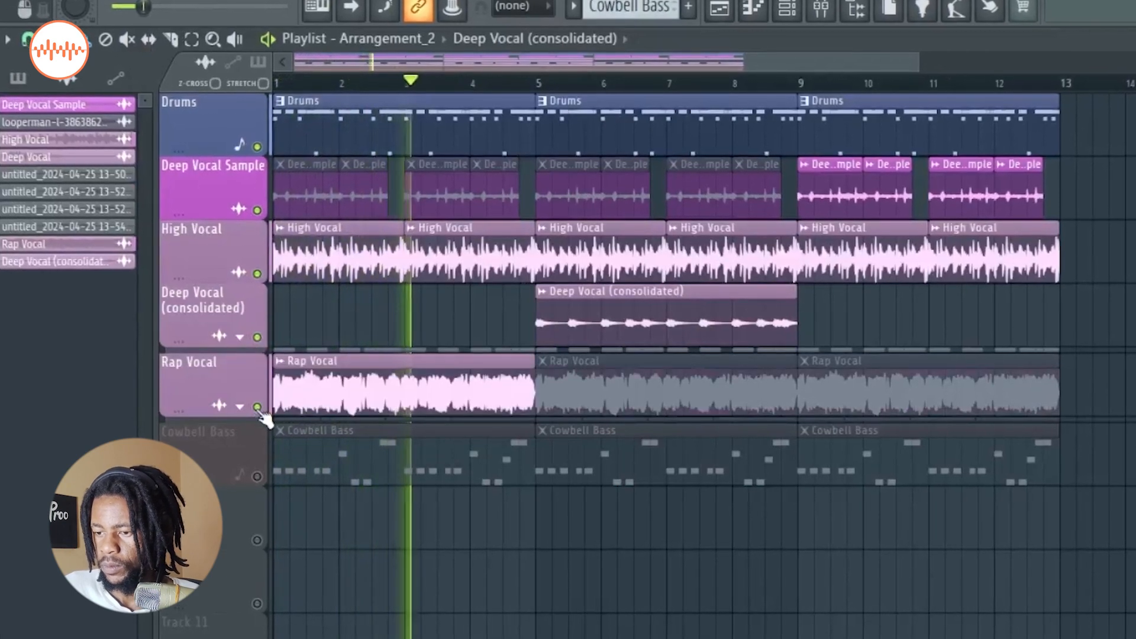
pyautogui.click(253, 479)
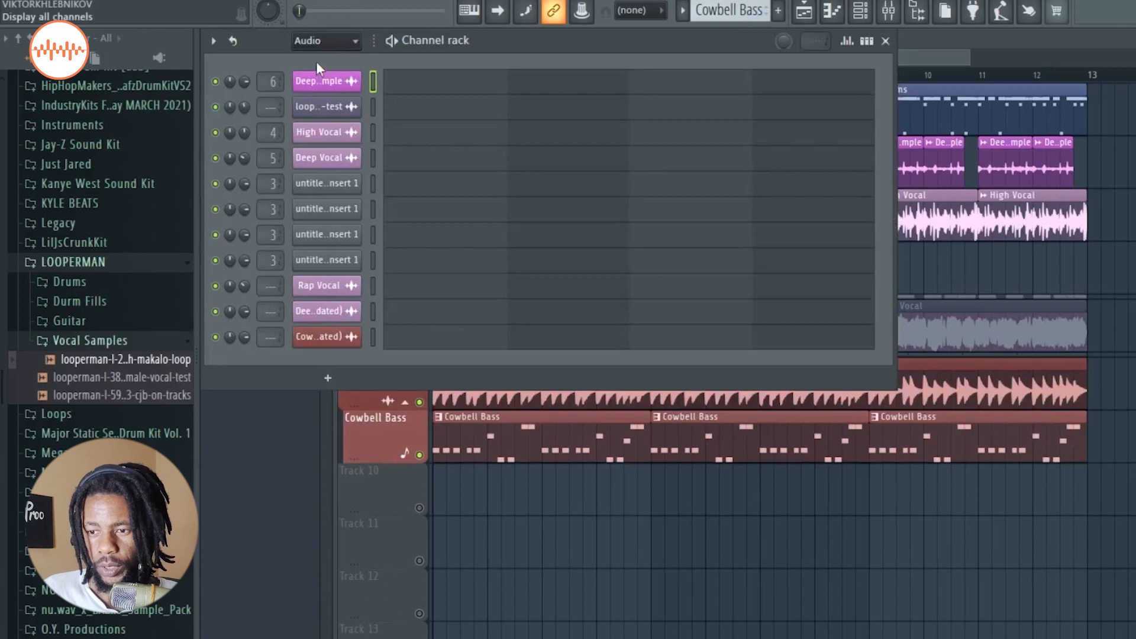
# Step: Show all channels in the Channel rack and create a new pattern for the Serum deep bass
pyautogui.click(316, 61)
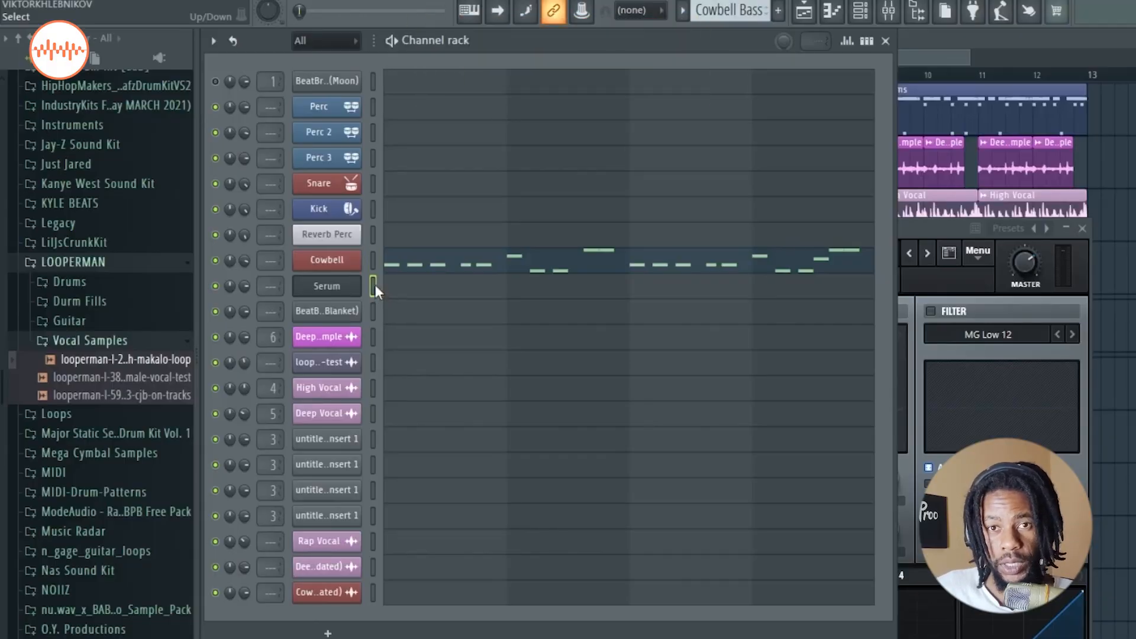
pyautogui.click(778, 14)
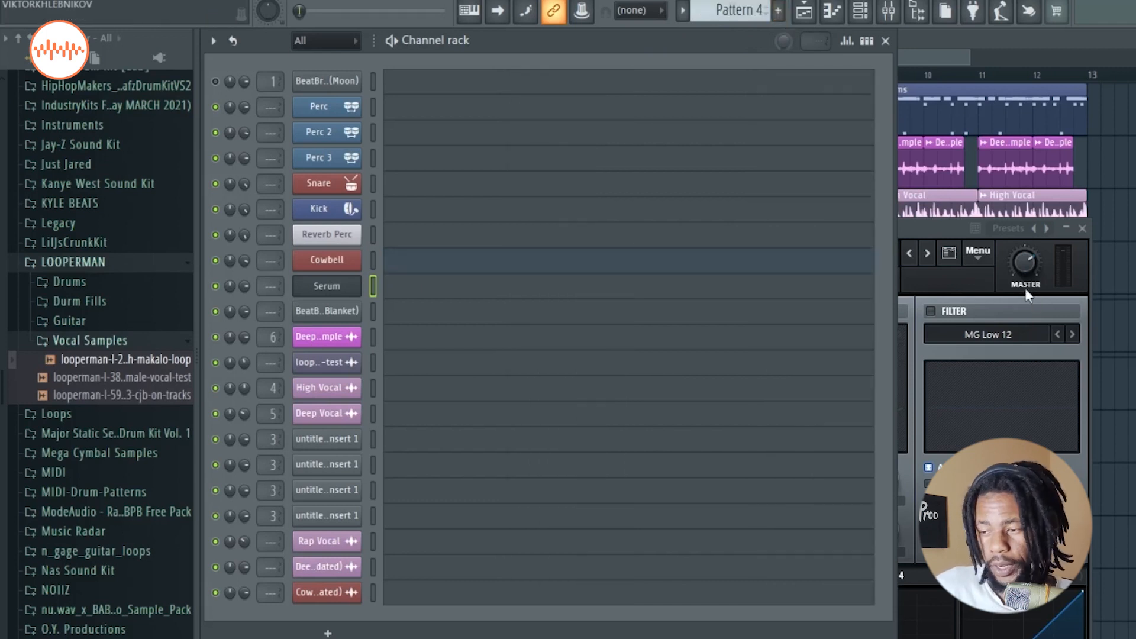
pyautogui.click(342, 286)
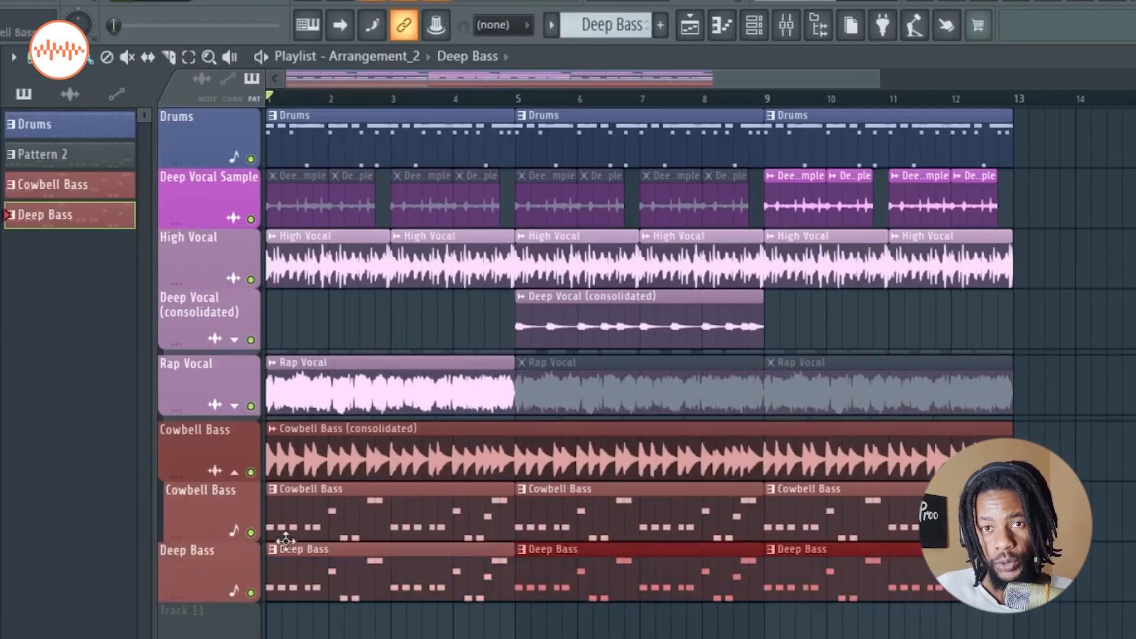
pyautogui.click(787, 27)
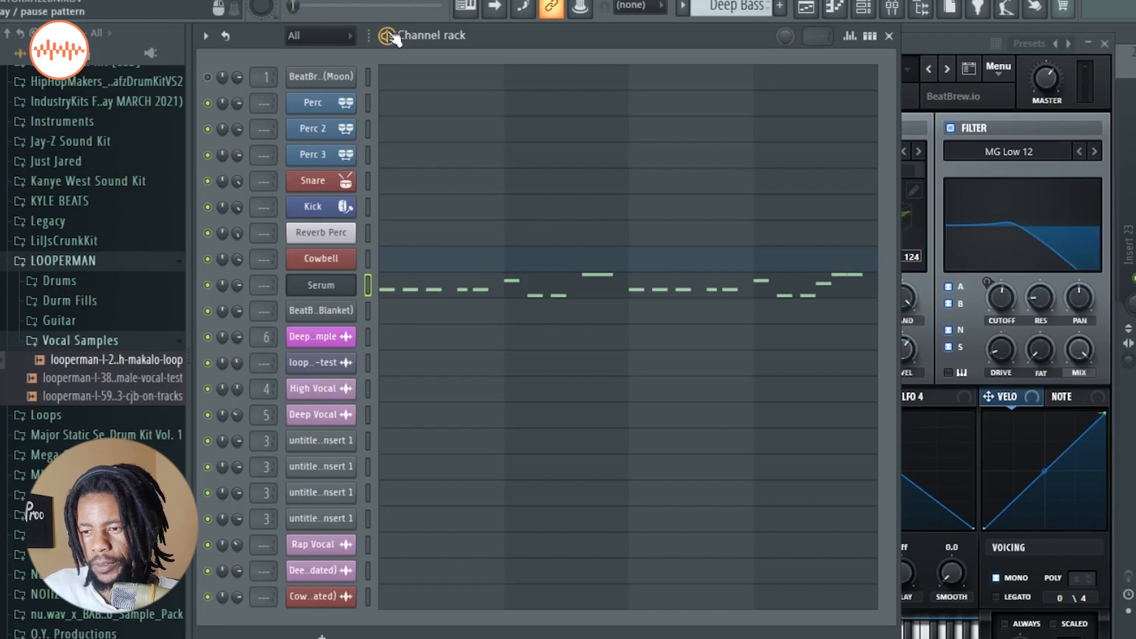
# Step: Transpose all Serum notes in the Deep Bass pattern up one octave and play the pattern to check it
pyautogui.click(465, 284)
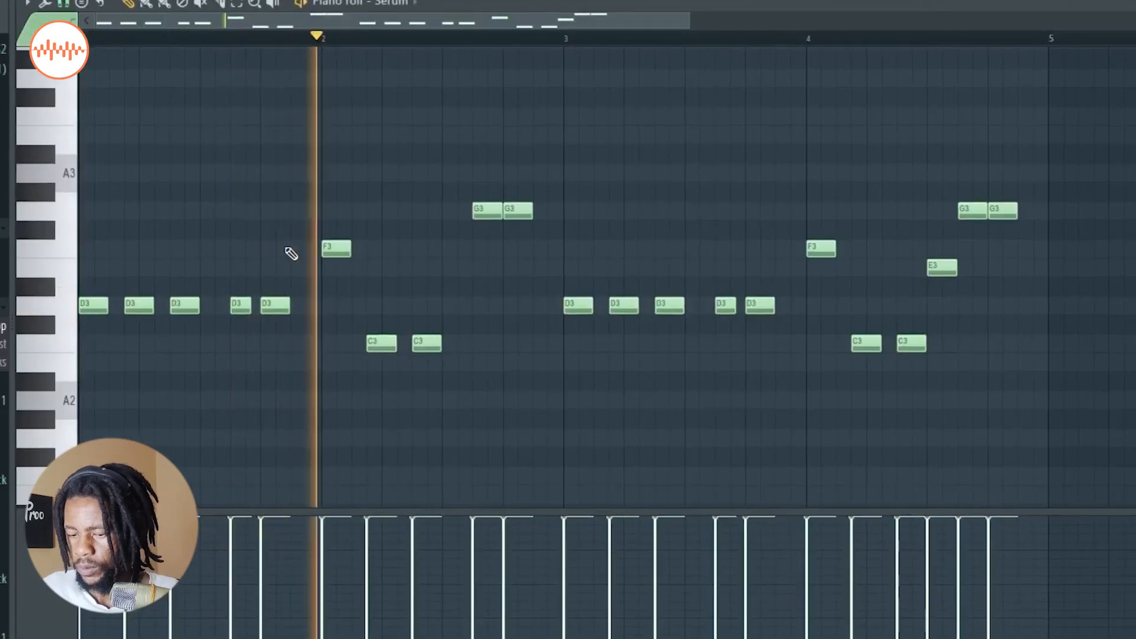
pyautogui.press('space')
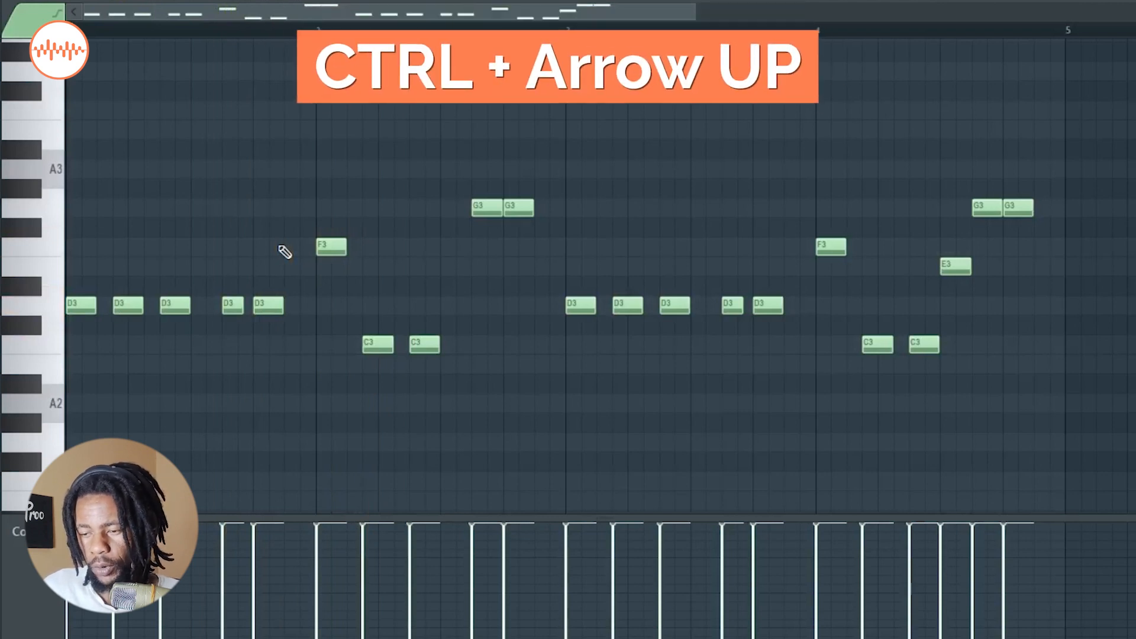
pyautogui.hotkey('ctrl', 'Up')
pyautogui.scroll(4, 284, 252)
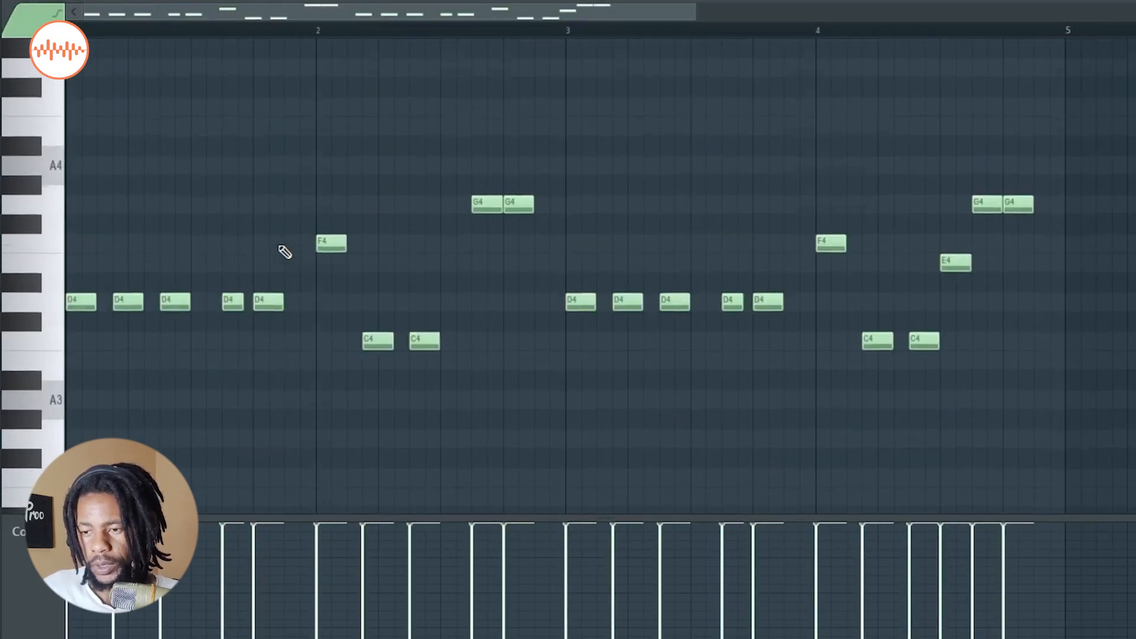
pyautogui.press('space')
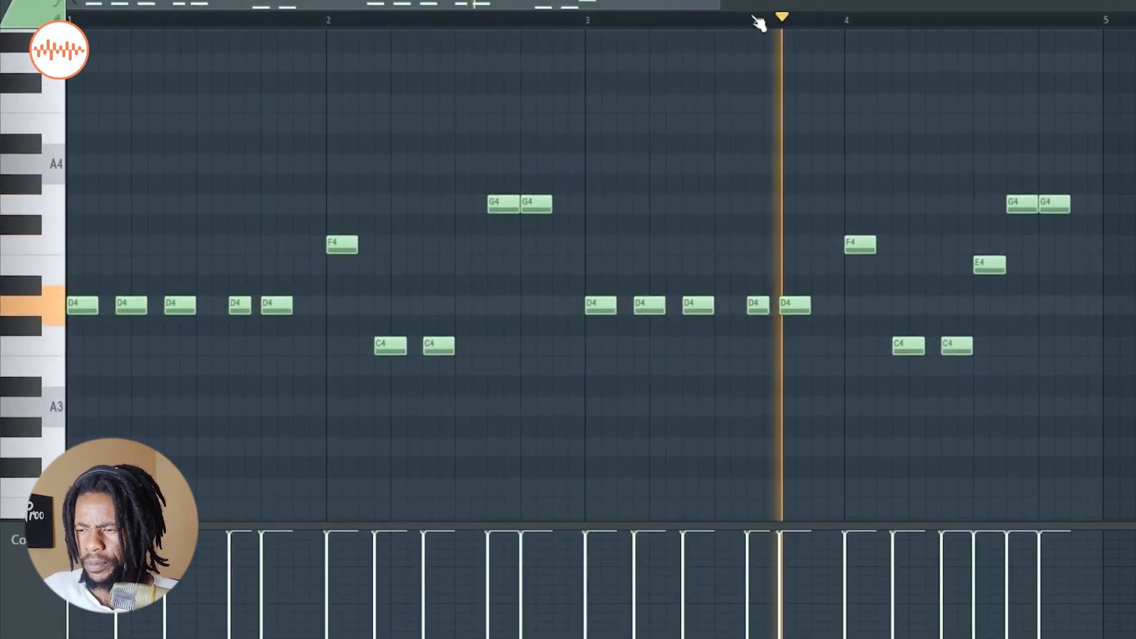
pyautogui.press('space')
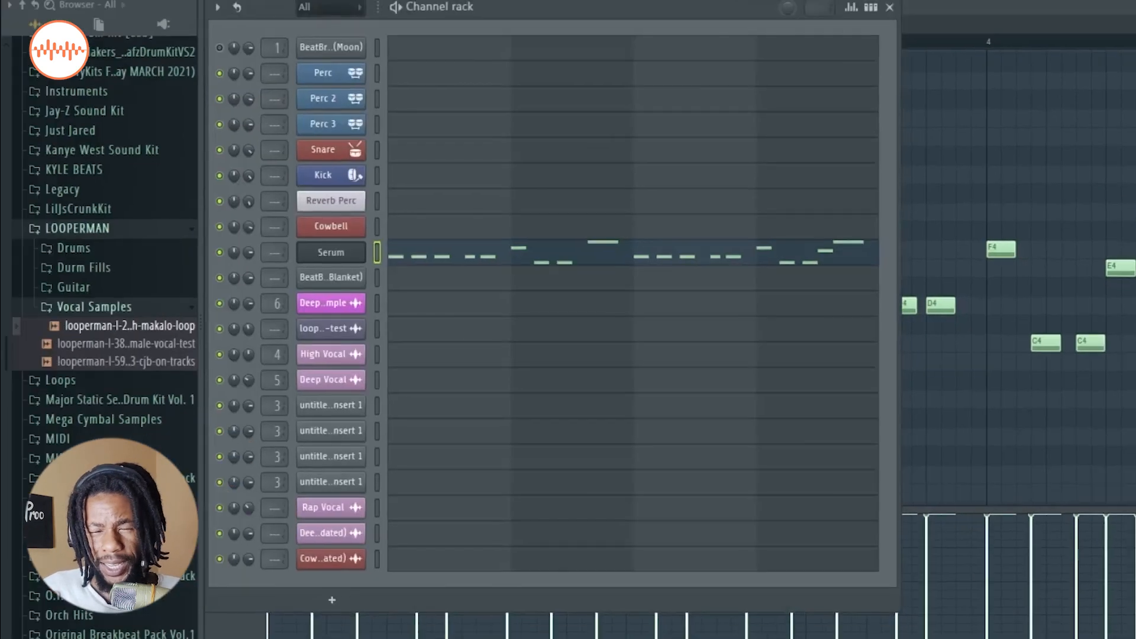
# Step: Open Serum with the BASS - Bad Boy preset and lengthen the ENV 1 release to 439 ms
pyautogui.click(348, 257)
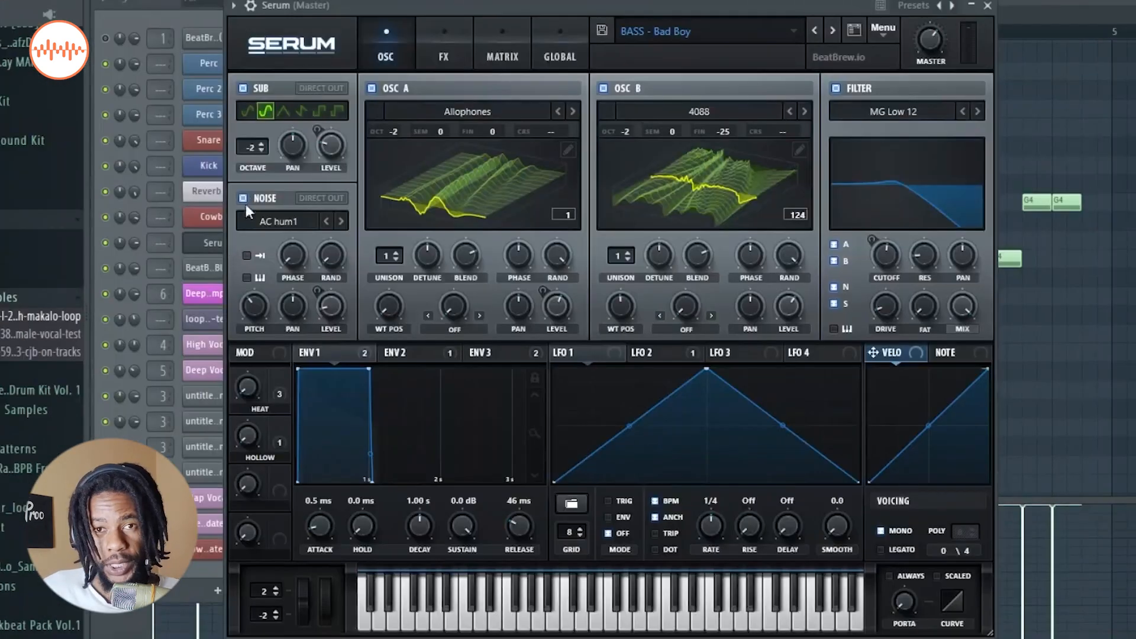
pyautogui.moveTo(485, 6); pyautogui.dragTo(477, 0)
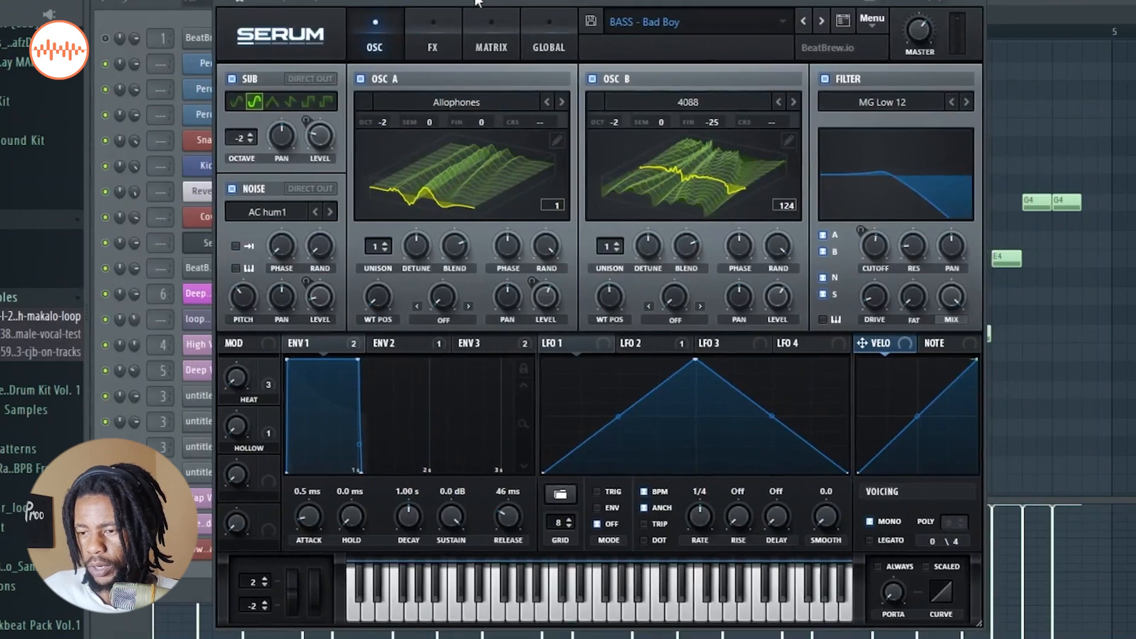
pyautogui.click(335, 349)
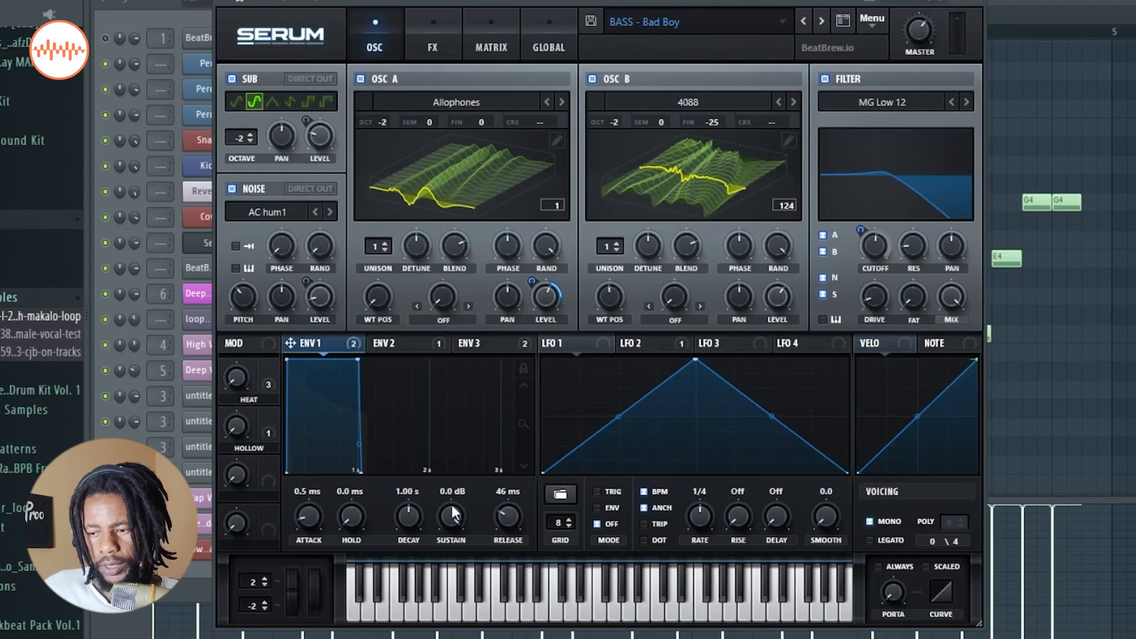
pyautogui.moveTo(508, 510)
pyautogui.mouseDown()
pyautogui.moveTo(511, 480)
pyautogui.moveTo(503, 514)
pyautogui.moveTo(507, 504)
pyautogui.mouseUp()
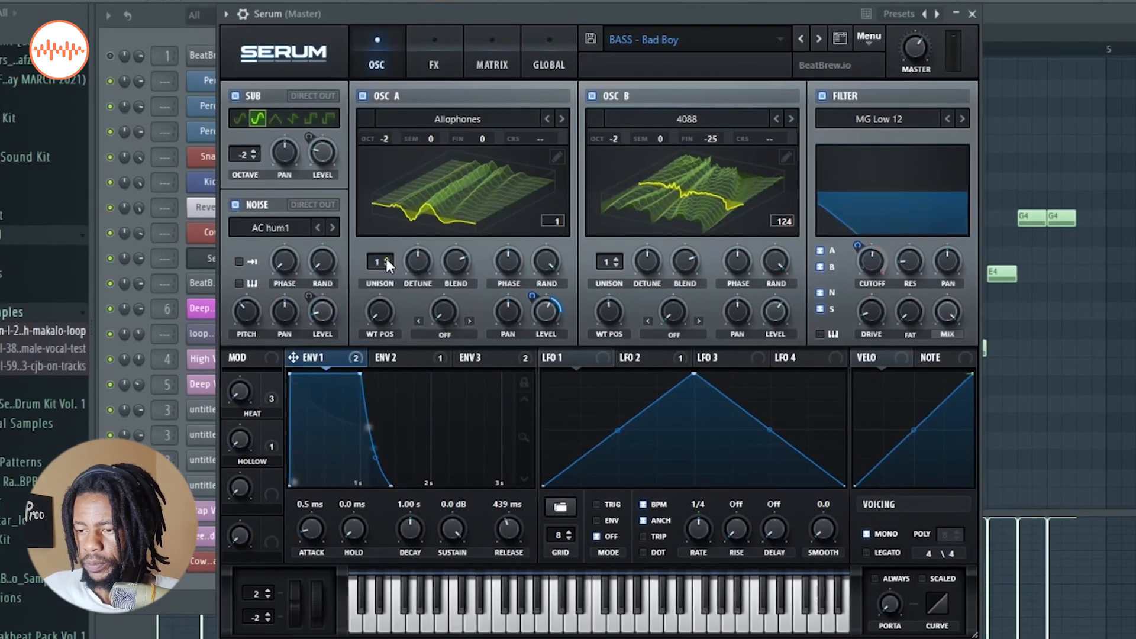
# Step: Set OSC A's unison to 5 voices and increase its detune in Serum
pyautogui.click(384, 243)
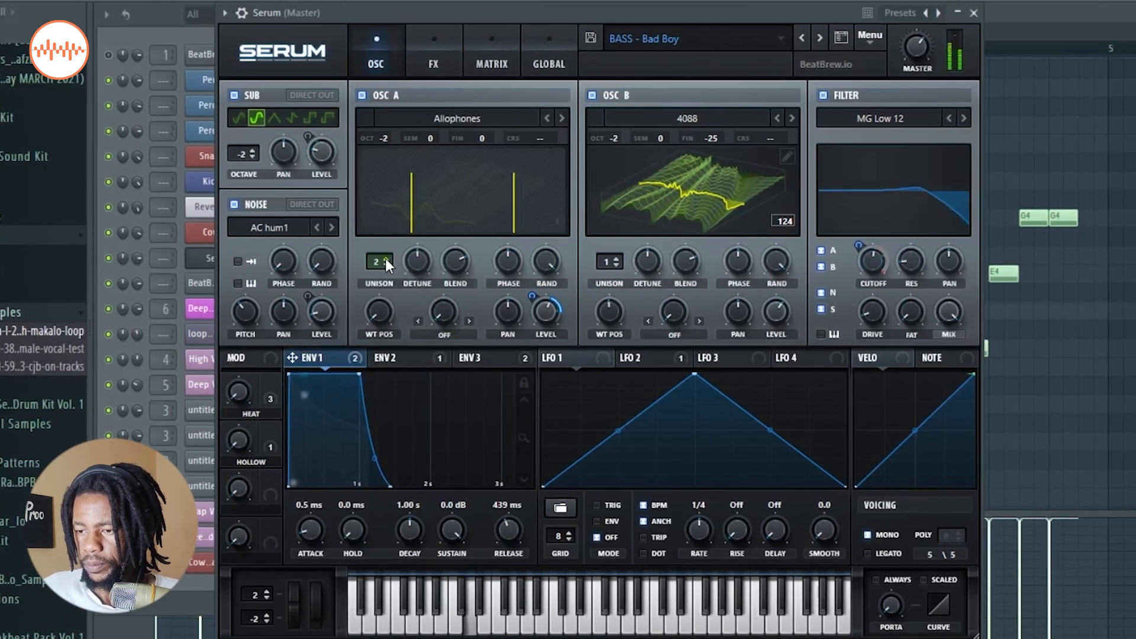
pyautogui.click(385, 258)
pyautogui.click(385, 258)
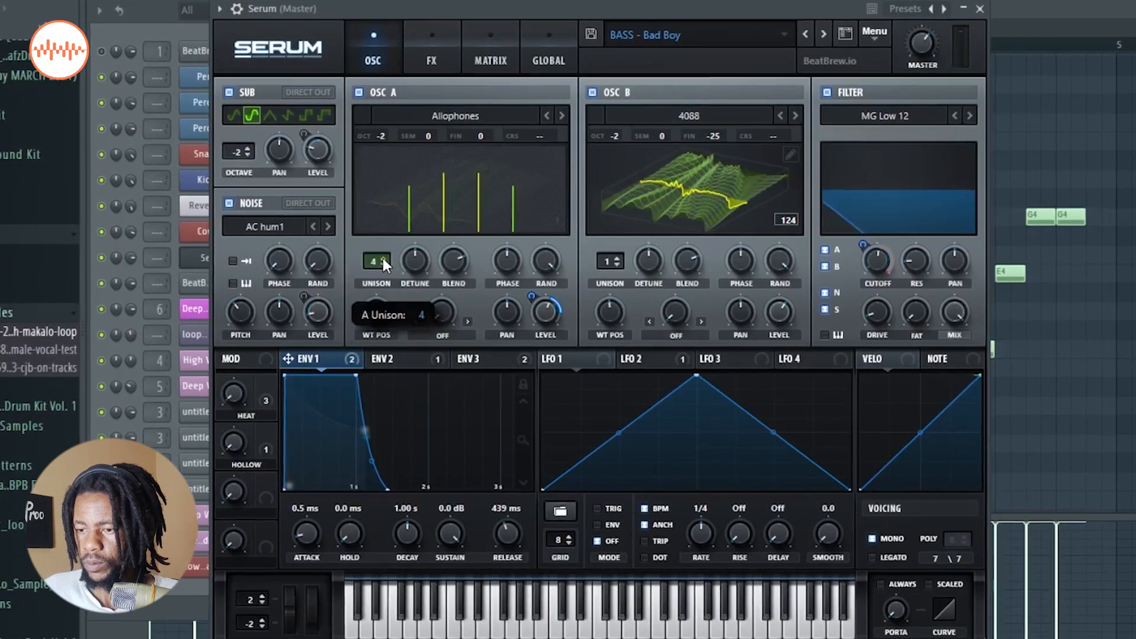
pyautogui.click(382, 258)
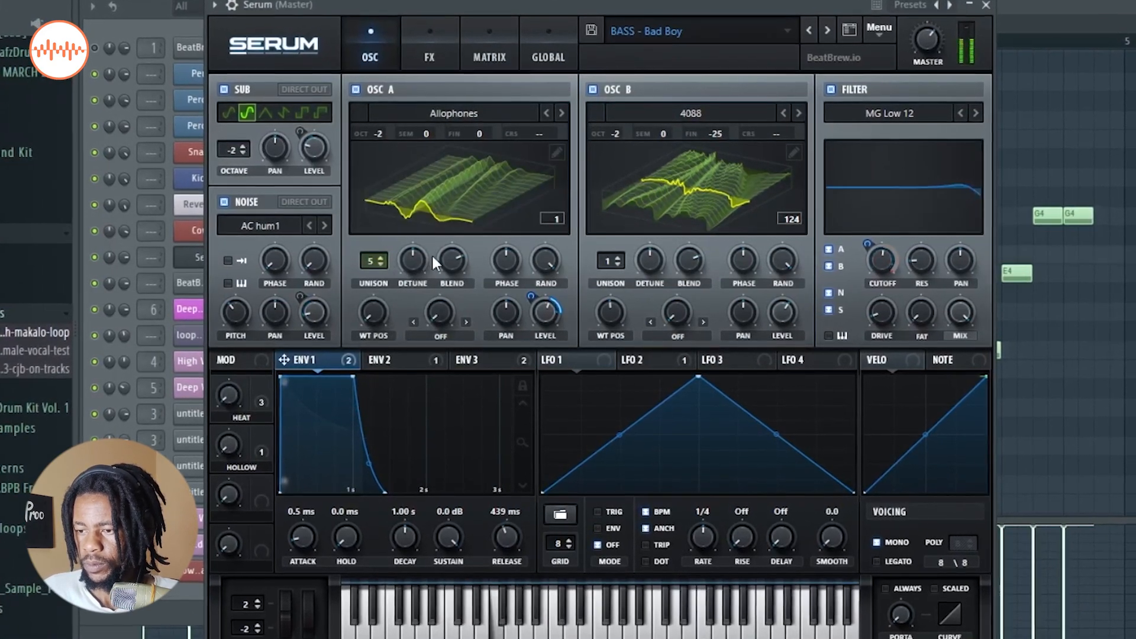
pyautogui.moveTo(411, 259); pyautogui.dragTo(410, 239)
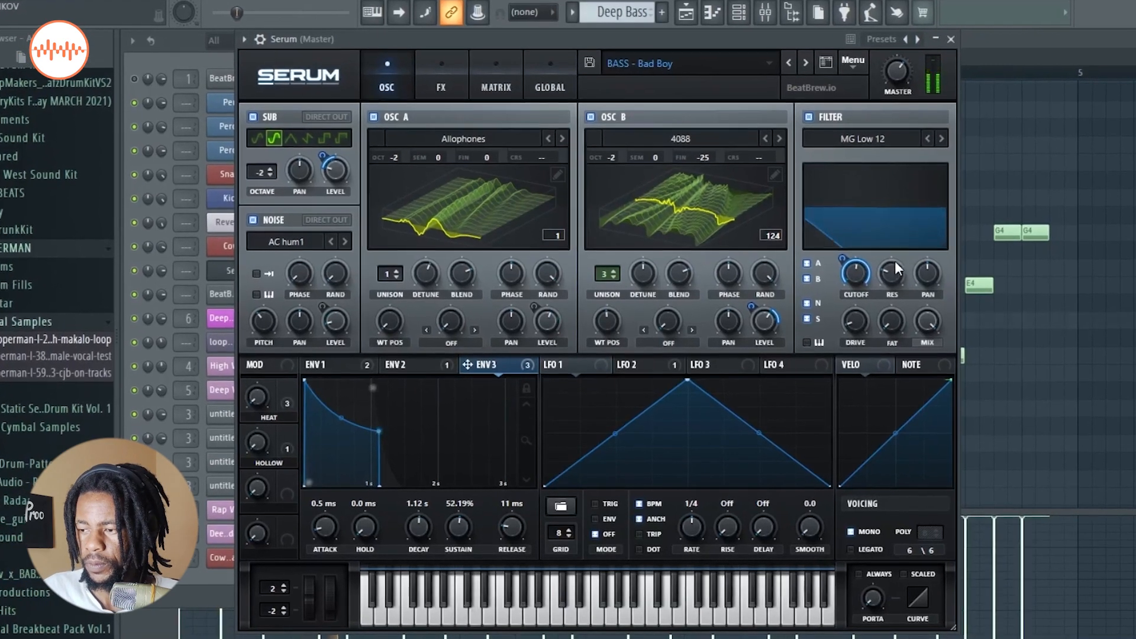
# Step: Raise the resonance of Serum's MG Low 12 filter, check the bass in the arrangement, and increase the filter cutoff
pyautogui.moveTo(895, 263); pyautogui.dragTo(899, 249)
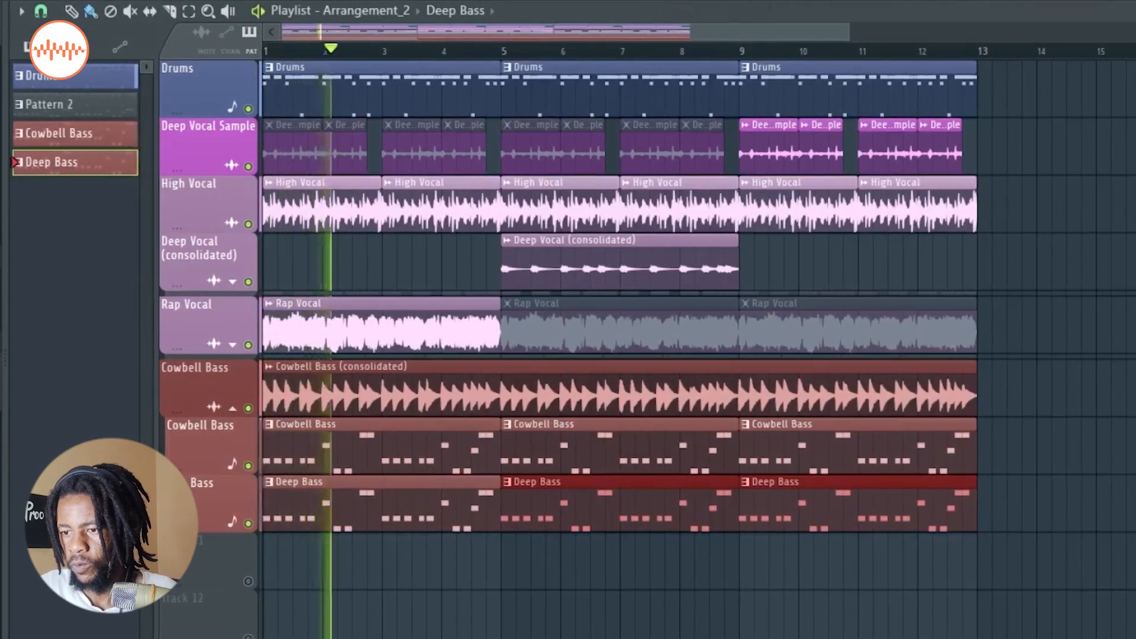
pyautogui.press('F6')
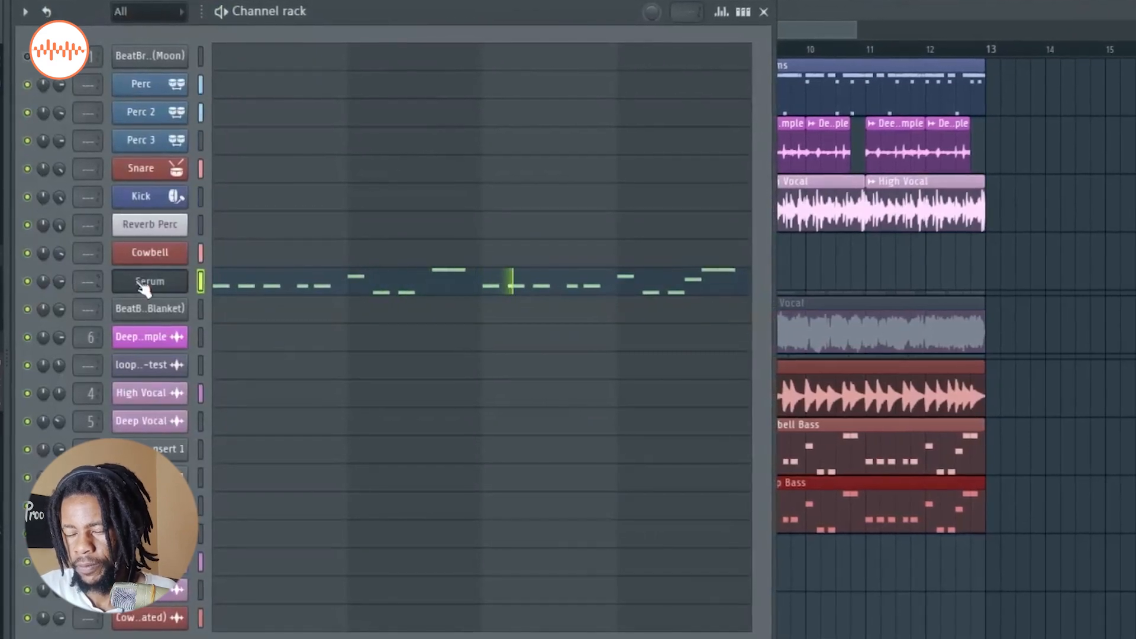
pyautogui.click(176, 287)
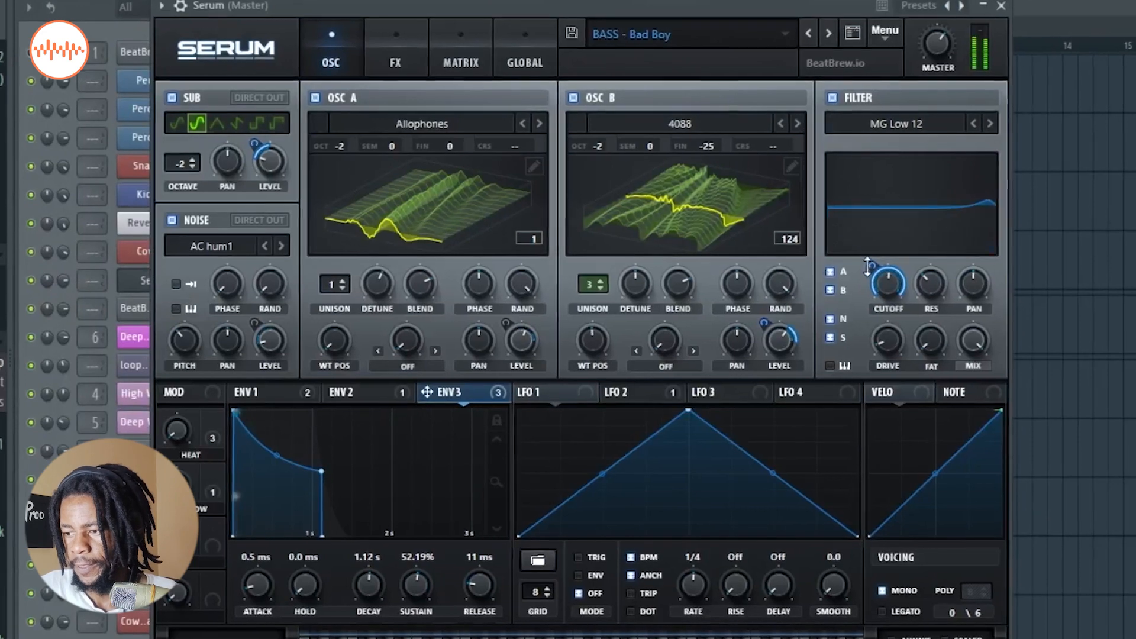
pyautogui.moveTo(892, 273)
pyautogui.moveTo(893, 263); pyautogui.dragTo(902, 251)
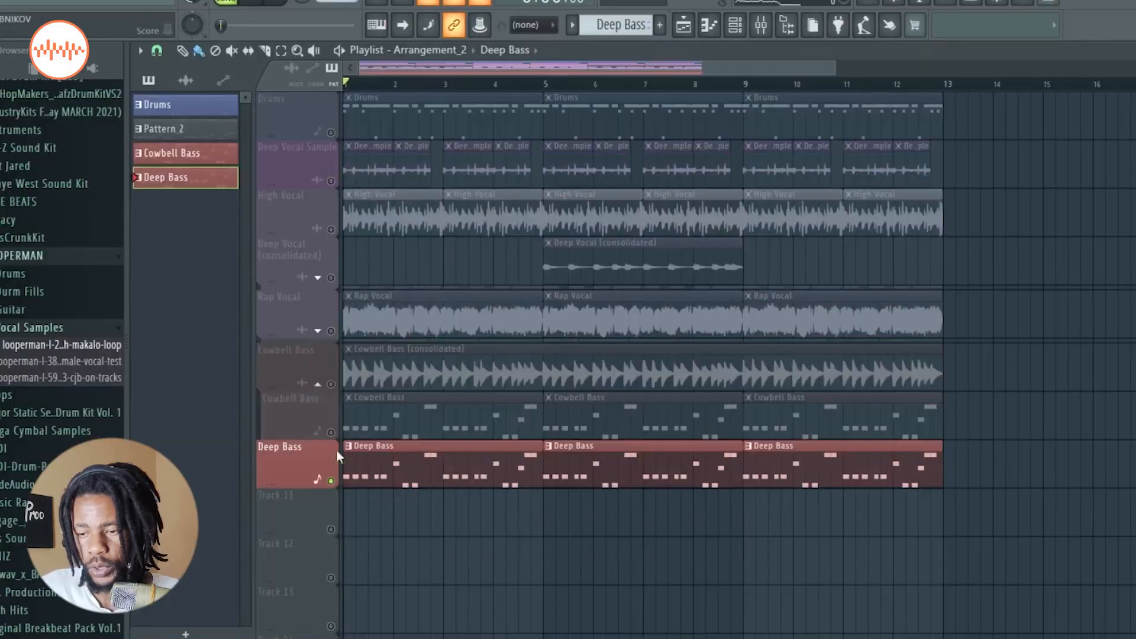
# Step: Play the Deep Bass with the consolidated Cowbell Bass, and add the Drums and Deep Vocal Sample tracks to the playback
pyautogui.press('space')
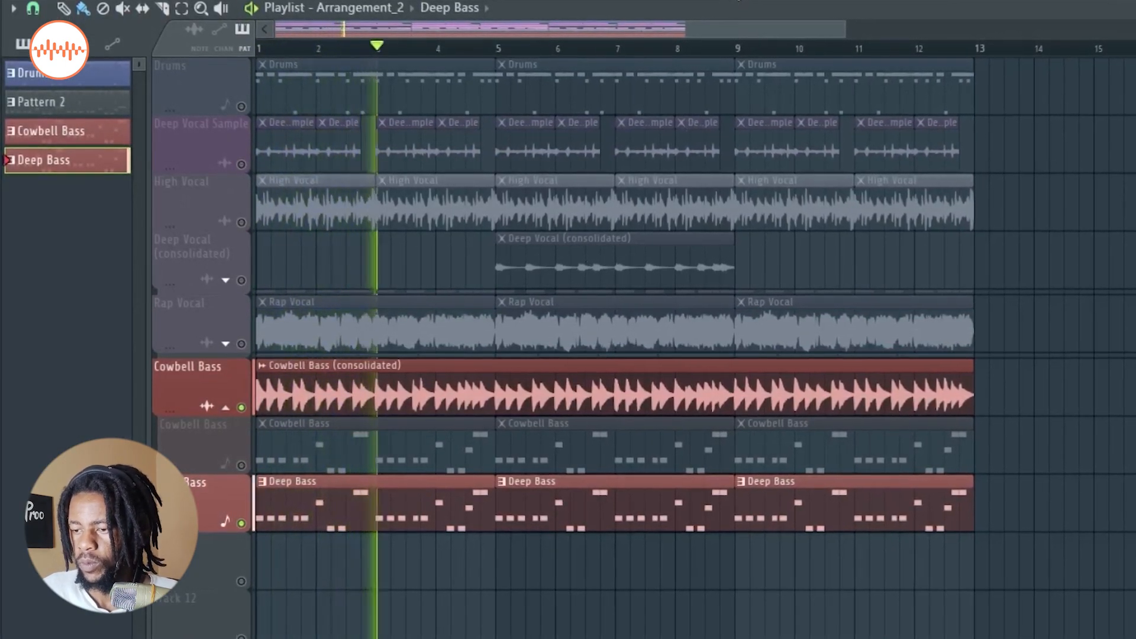
pyautogui.click(243, 104)
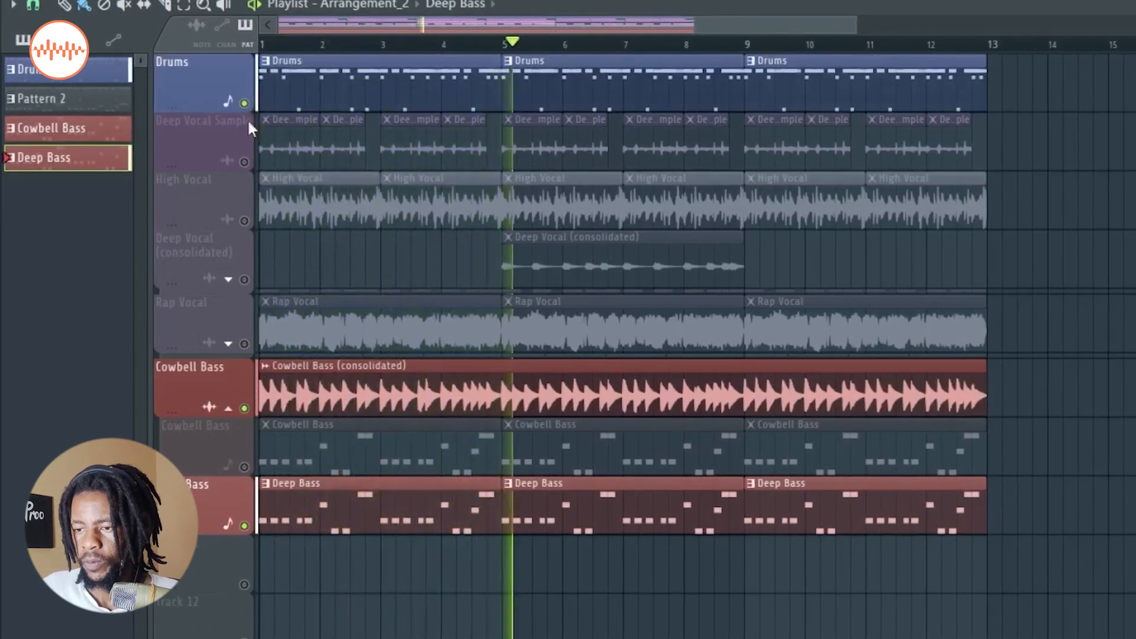
pyautogui.click(246, 162)
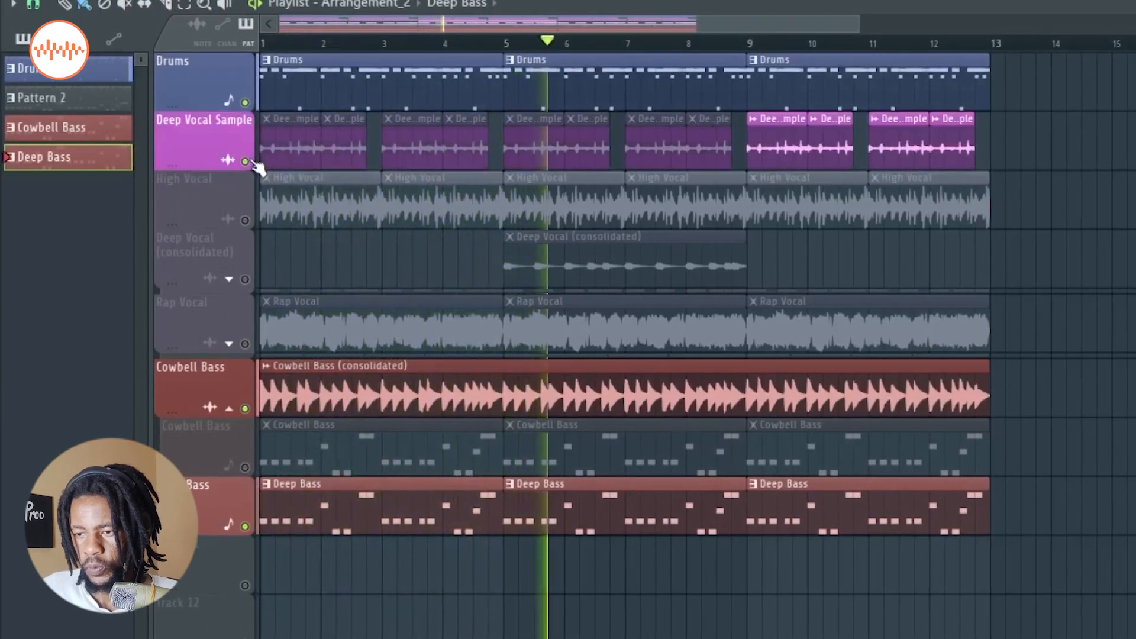
# Step: Add the High Vocal, Deep Vocal (consolidated) and Rap Vocal tracks to the playback with the drums and basses
pyautogui.click(246, 220)
pyautogui.click(246, 278)
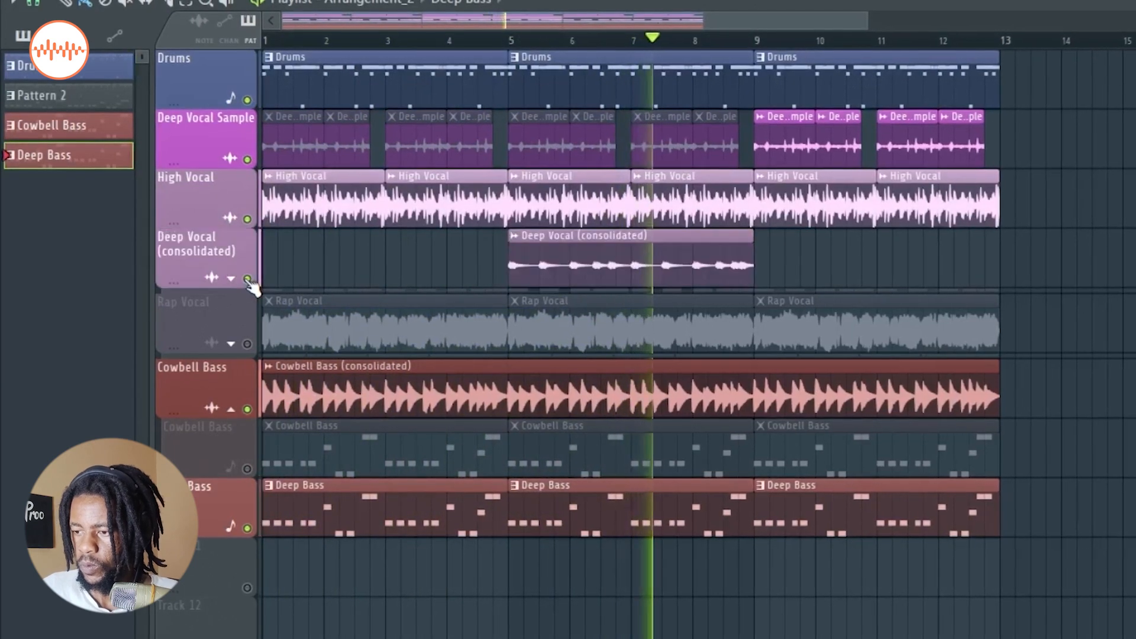
pyautogui.click(248, 343)
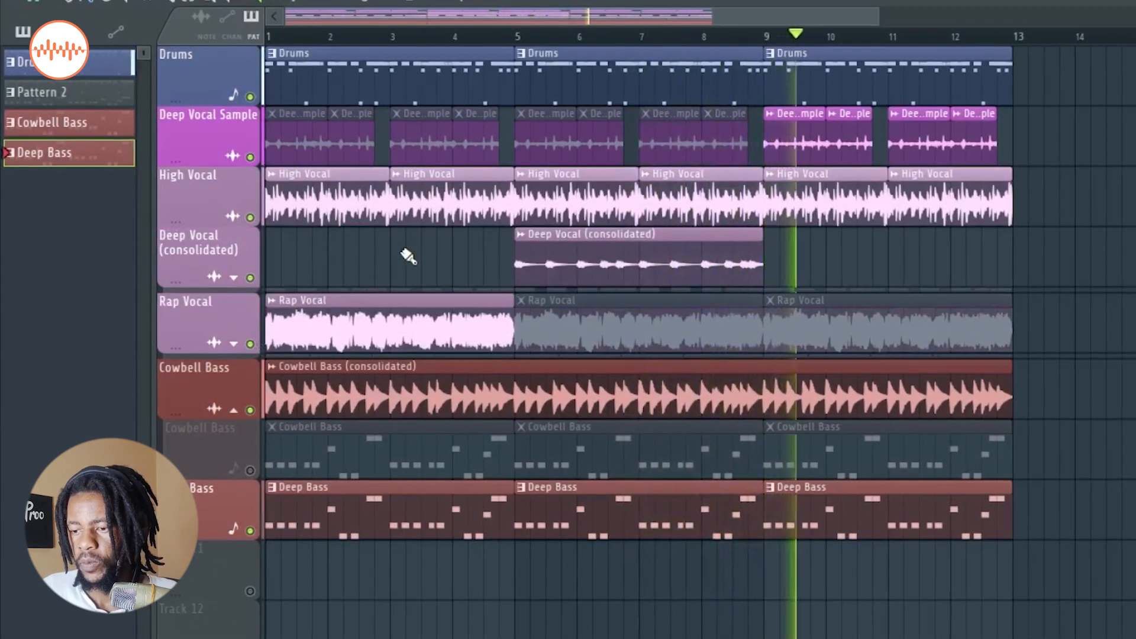
pyautogui.press('F6')
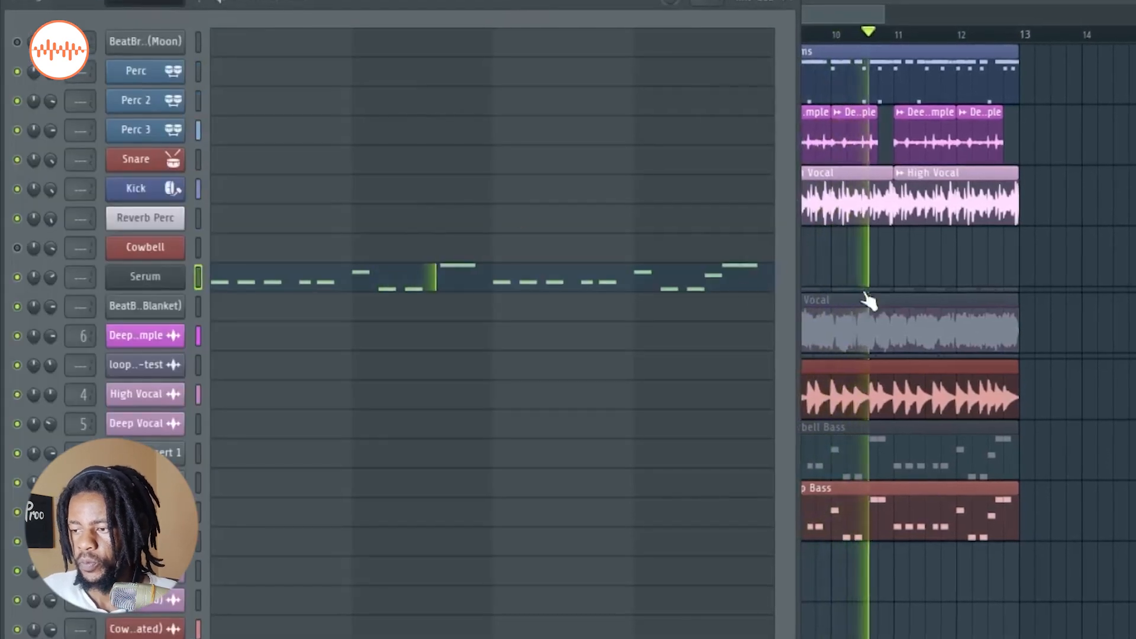
pyautogui.press('F6')
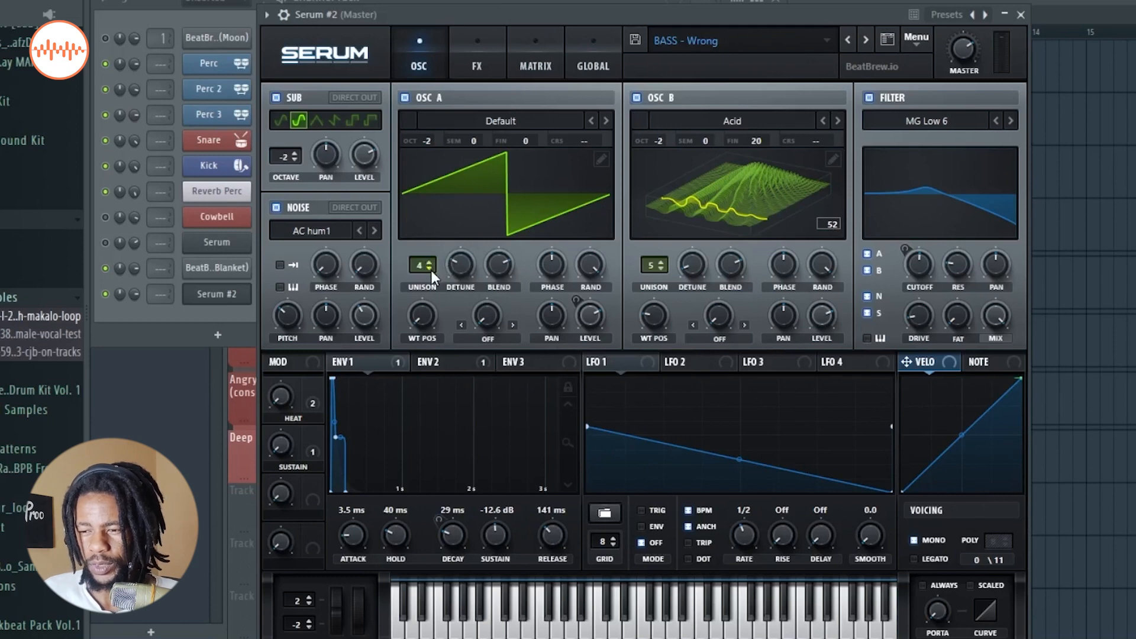
# Step: Set the unison of both OSC A and OSC B to 1 voice in Serum #2's BASS - Wrong preset
pyautogui.click(430, 270)
pyautogui.click(431, 262)
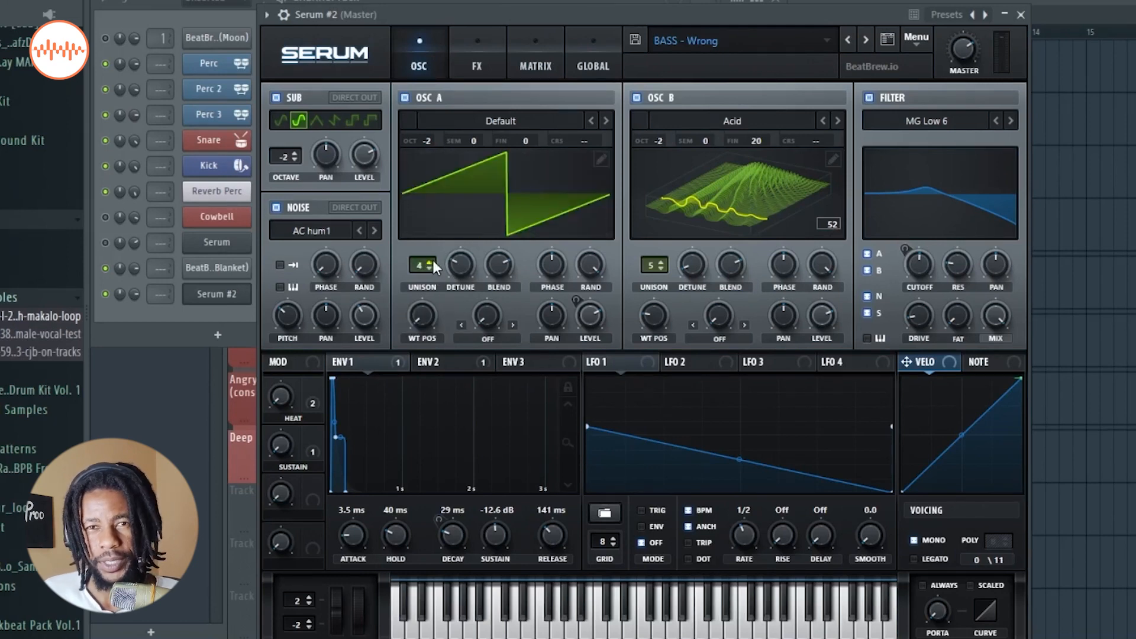
pyautogui.moveTo(460, 263); pyautogui.dragTo(461, 331)
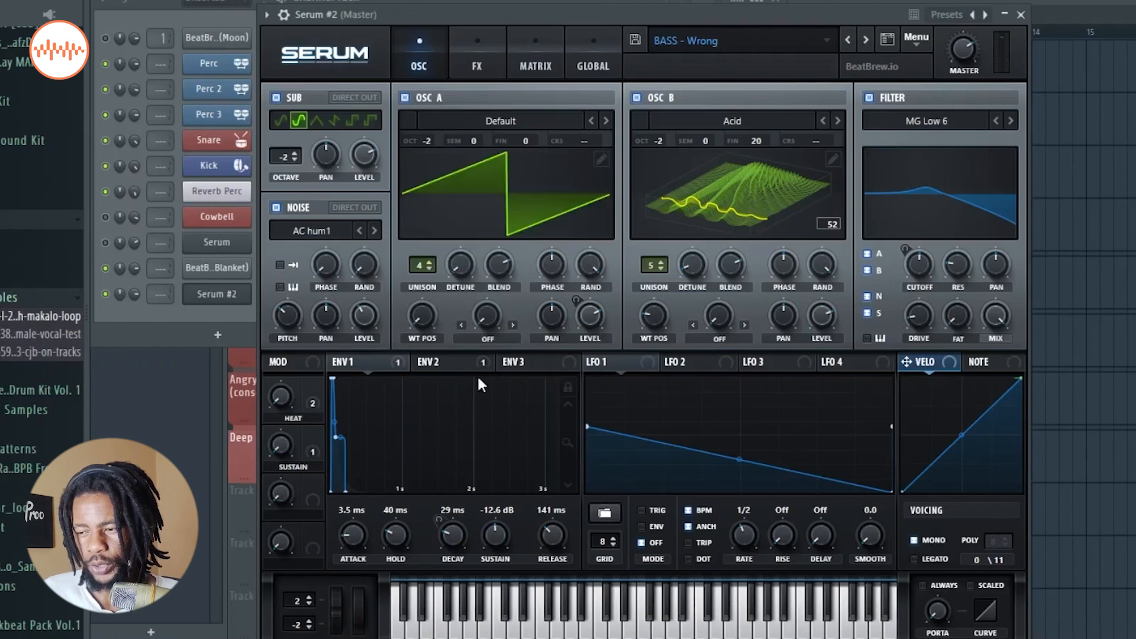
pyautogui.moveTo(692, 263); pyautogui.dragTo(692, 296)
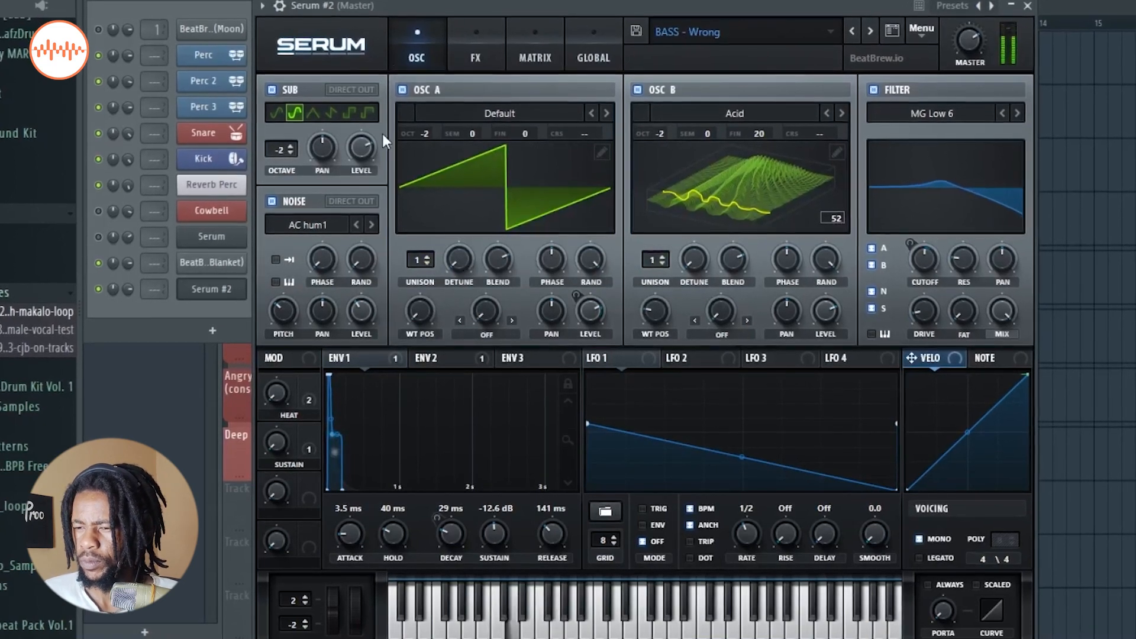
pyautogui.click(408, 0)
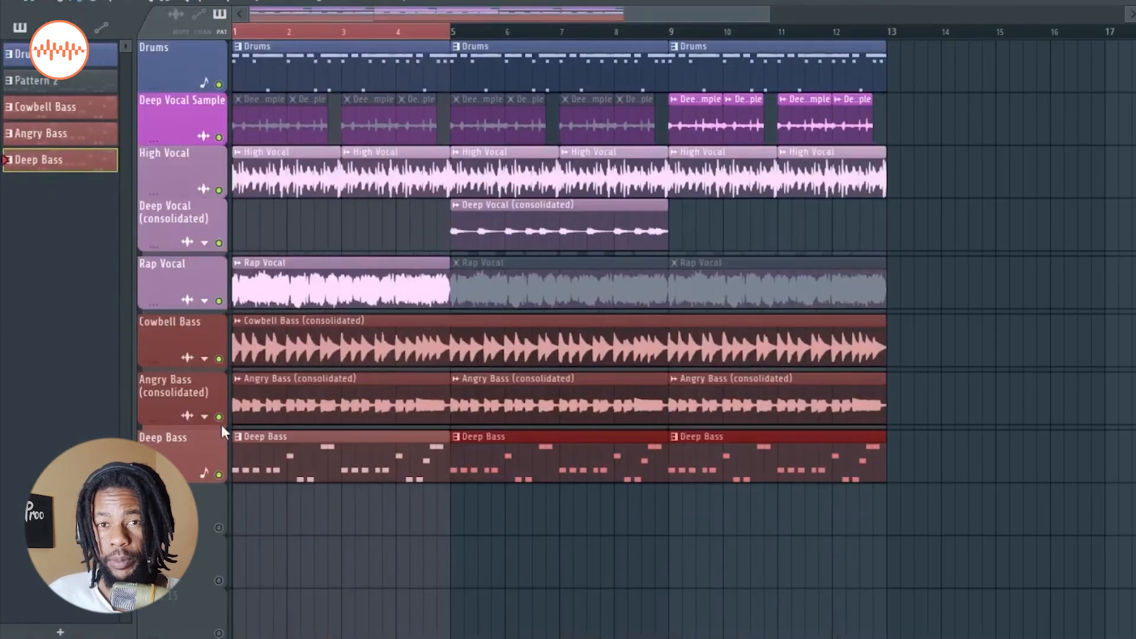
# Step: Play only the consolidated Angry Bass with the Deep Bass, and add the Cowbell Bass and Drums tracks to the playback
pyautogui.rightClick(219, 417)
pyautogui.press('space')
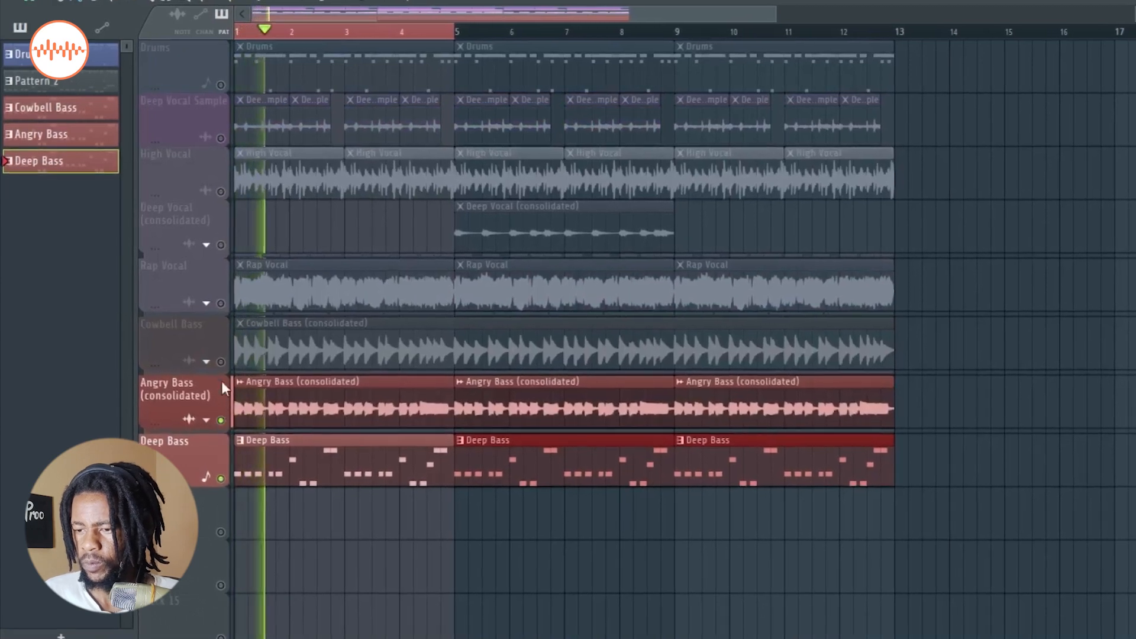
pyautogui.click(222, 362)
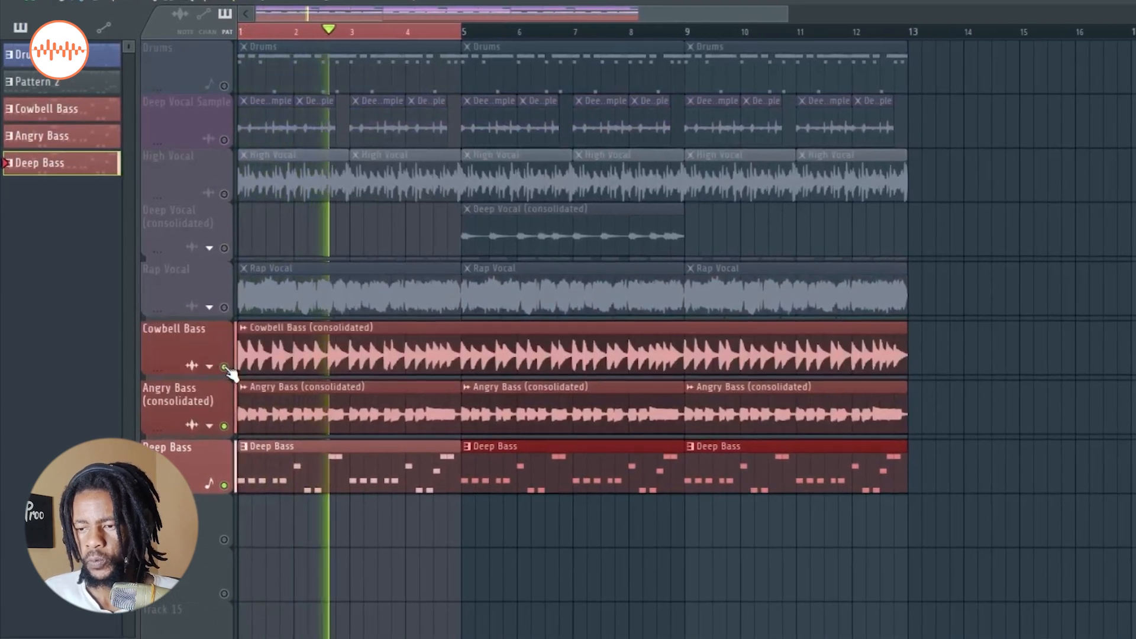
pyautogui.click(230, 88)
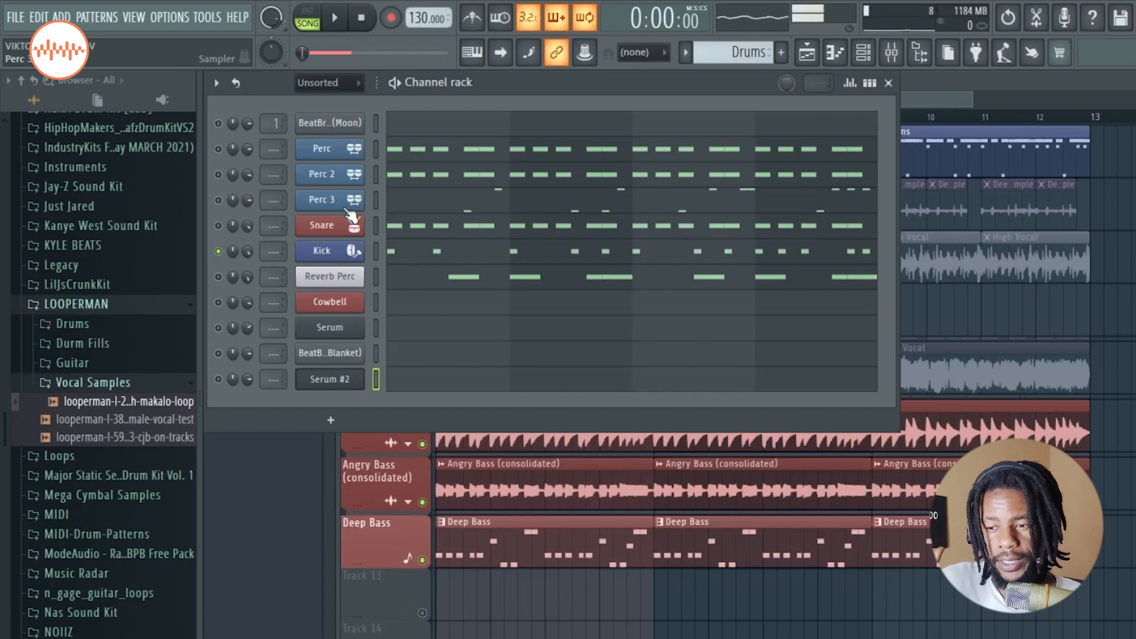
# Step: Route the Kick channel to mixer insert 7
pyautogui.press('F9')
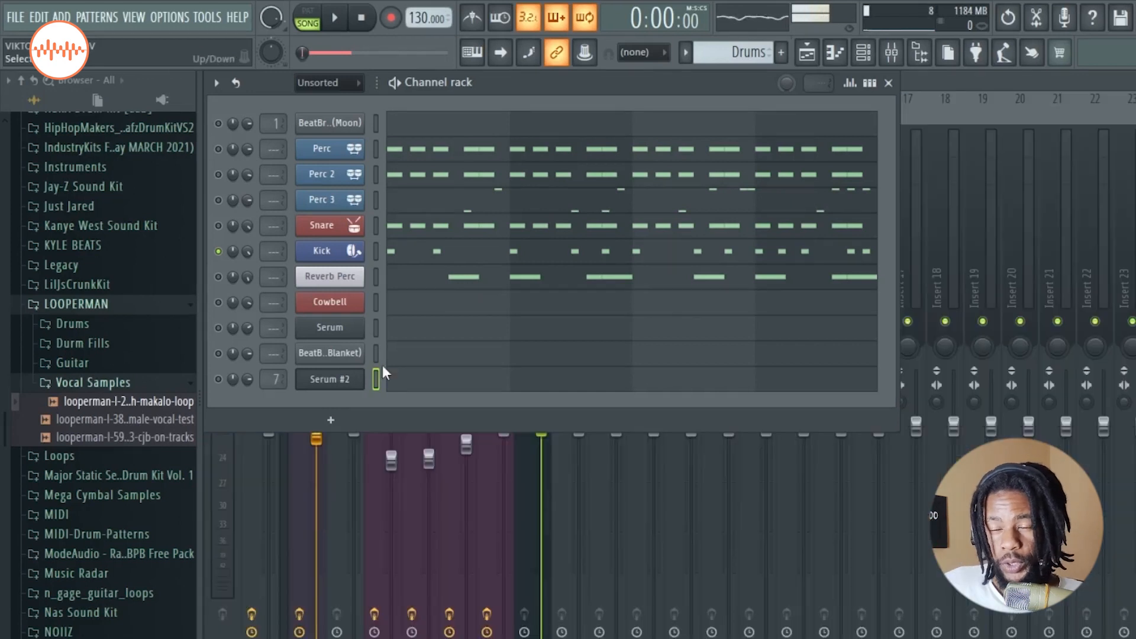
pyautogui.click(377, 251)
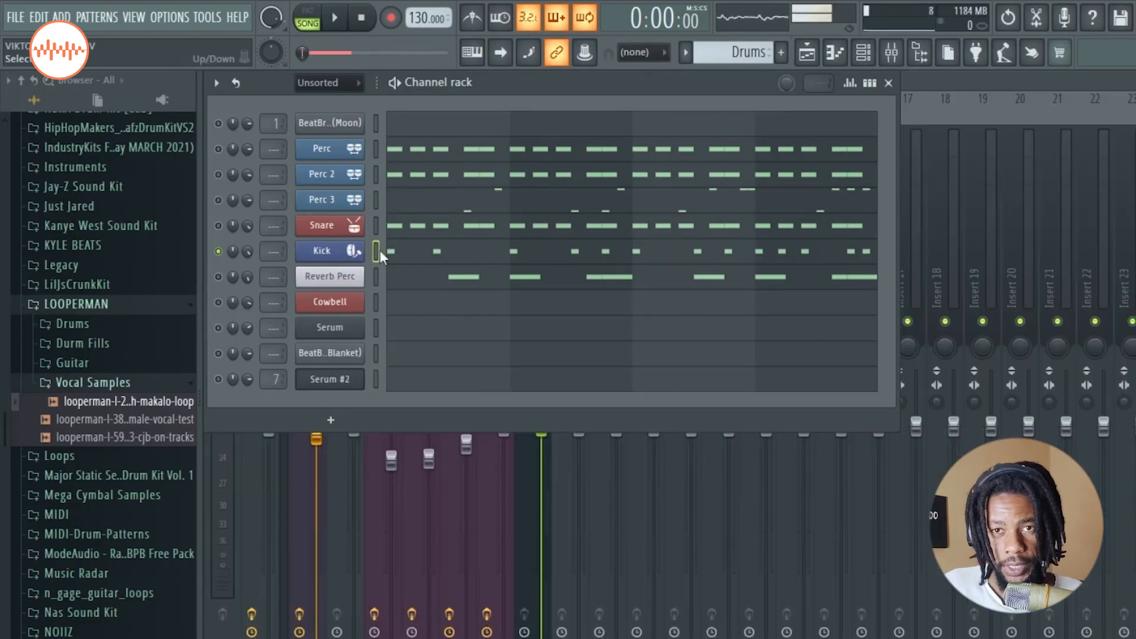
pyautogui.click(948, 71)
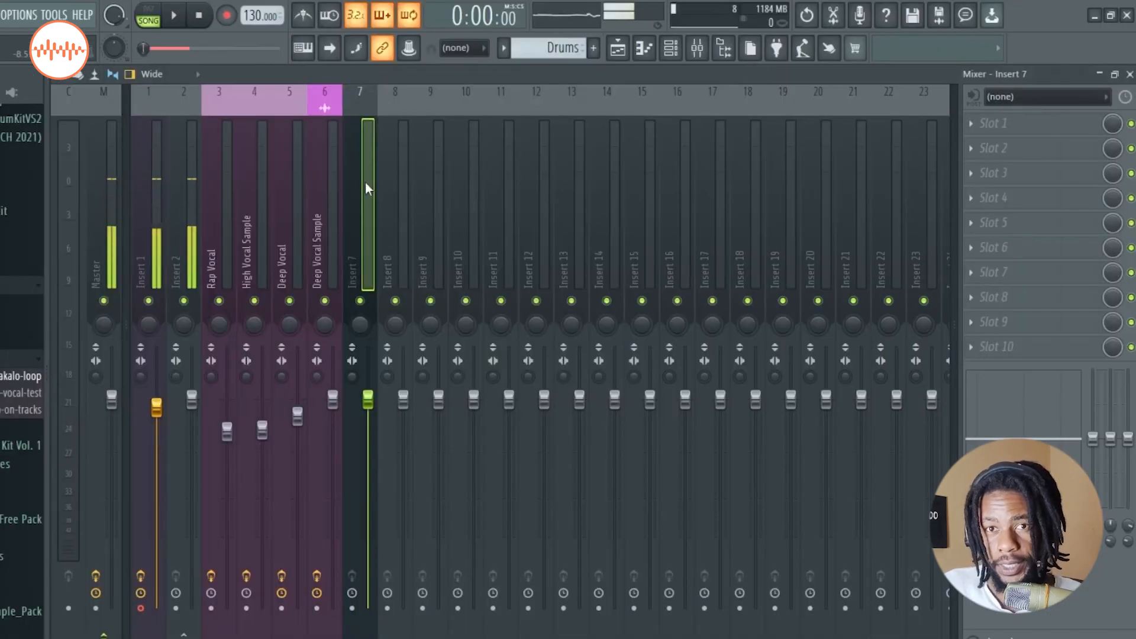
pyautogui.hotkey('ctrl', 'l')
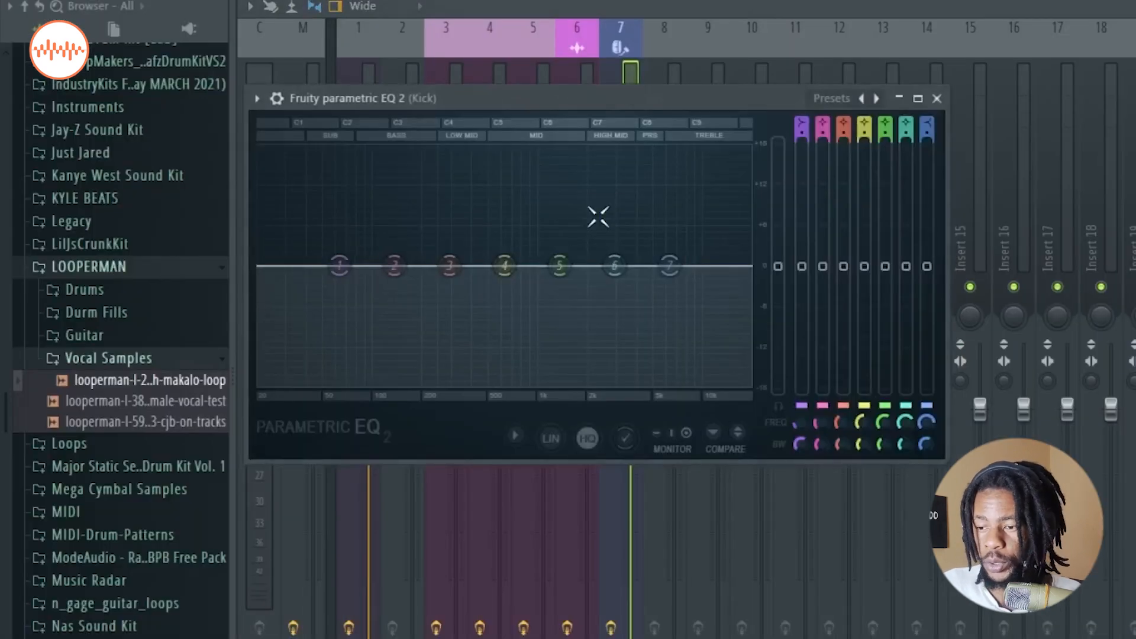
# Step: Turn band 7 of the Kick's Fruity parametric EQ 2 into a low-pass filter cutting from about 1 kHz
pyautogui.middleClick(665, 261)
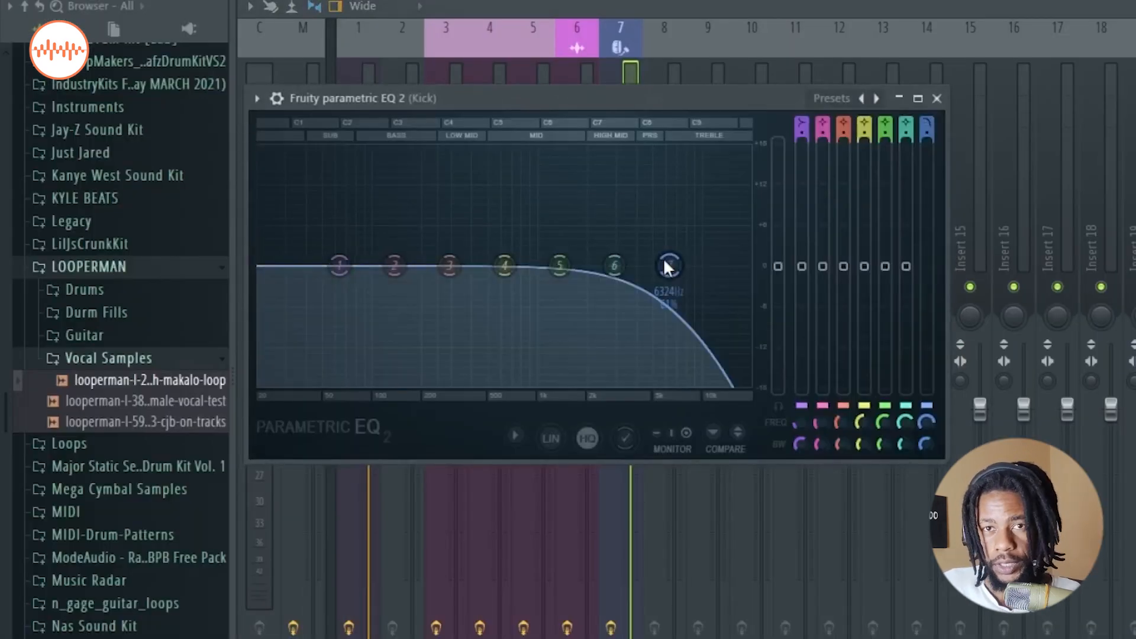
pyautogui.click(755, 332)
pyautogui.moveTo(670, 268); pyautogui.dragTo(546, 266)
pyautogui.press('space')
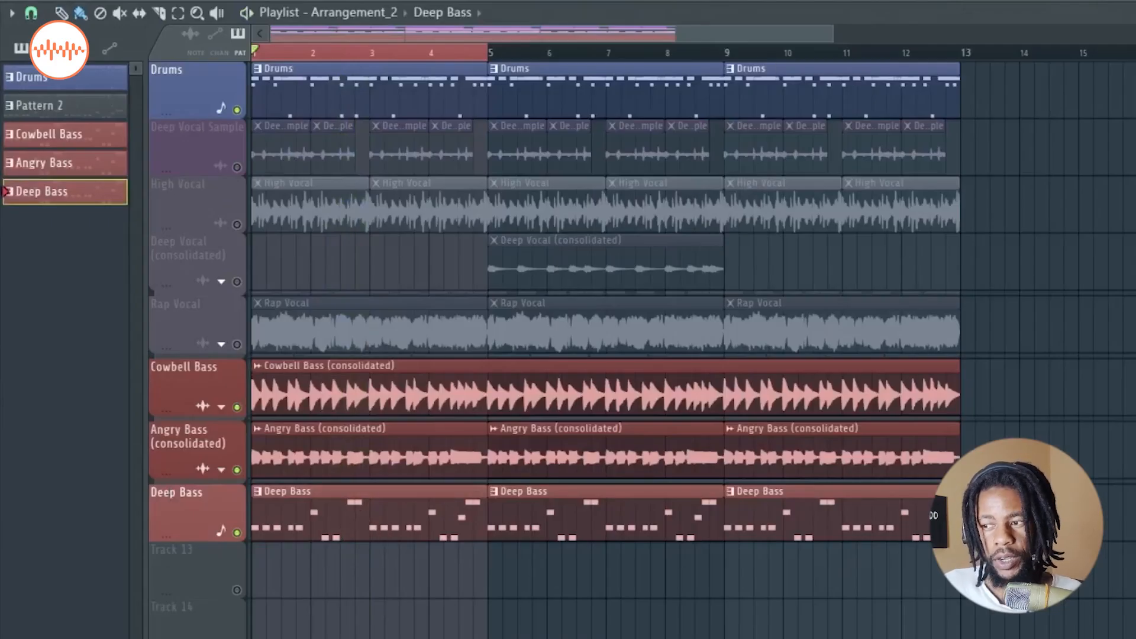
# Step: Play the Serum #2 bass together with the Kick, and route the bass to its own mixer insert 8
pyautogui.press('F6')
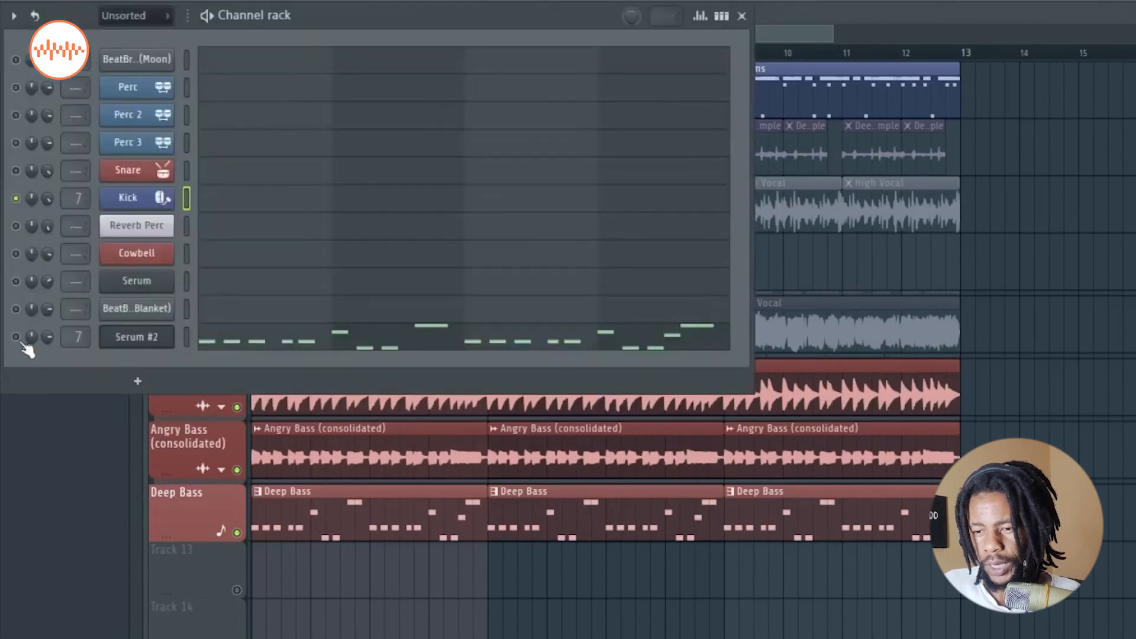
pyautogui.press('space')
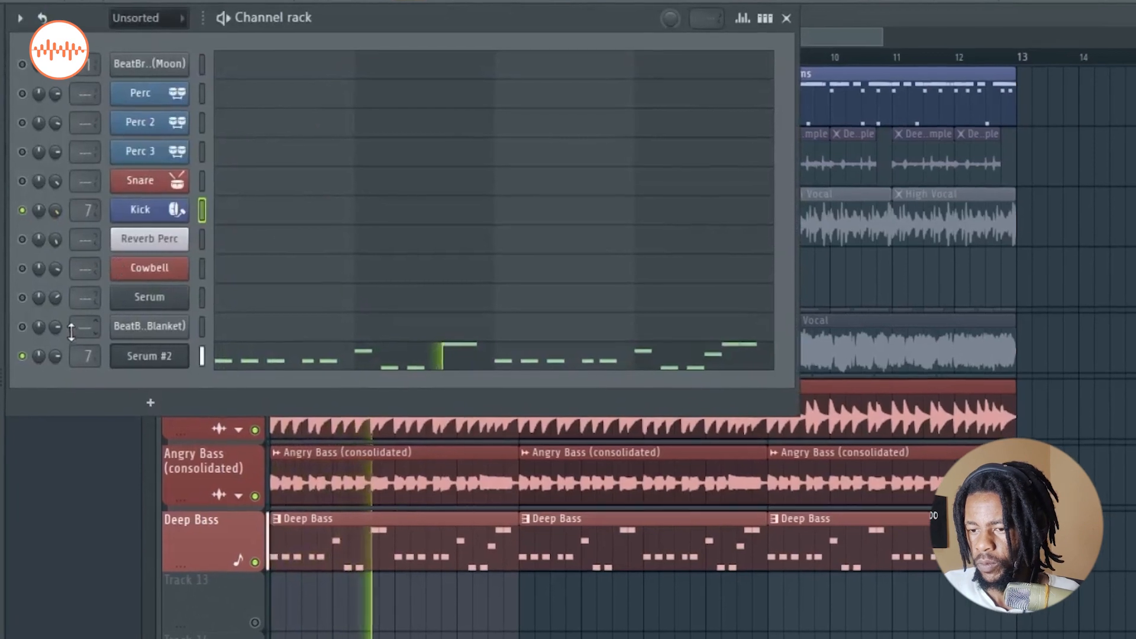
pyautogui.press('space')
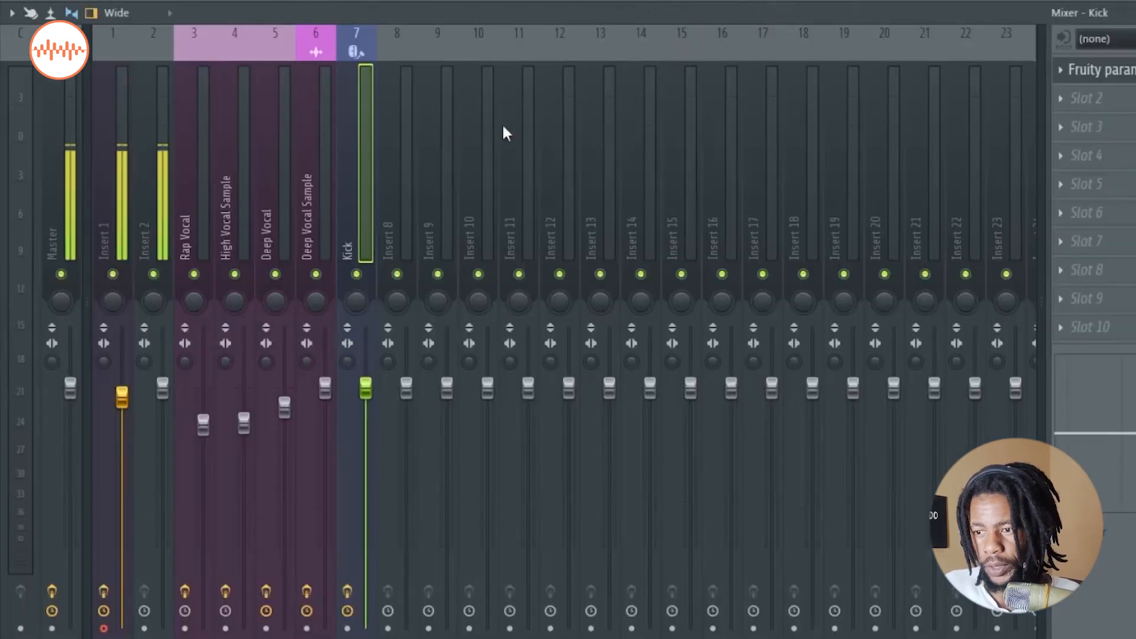
pyautogui.click(409, 141)
pyautogui.hotkey('ctrl', 'l')
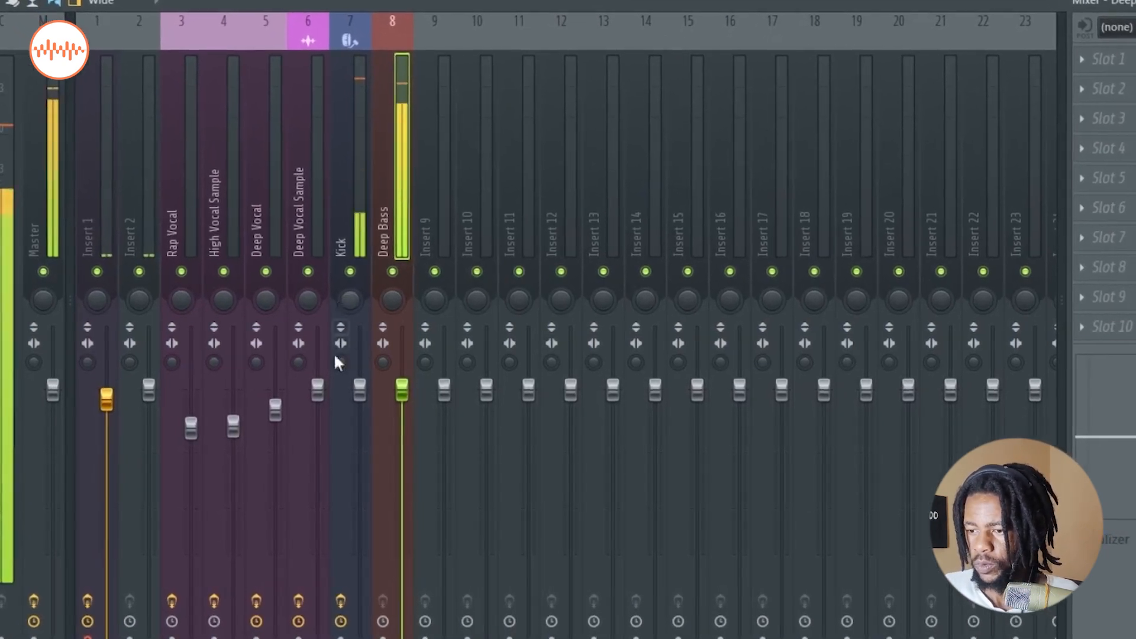
# Step: Lower the Deep Bass fader on mixer track 8, checking the level in the Master's Fruity Limiter
pyautogui.moveTo(403, 390); pyautogui.dragTo(399, 418)
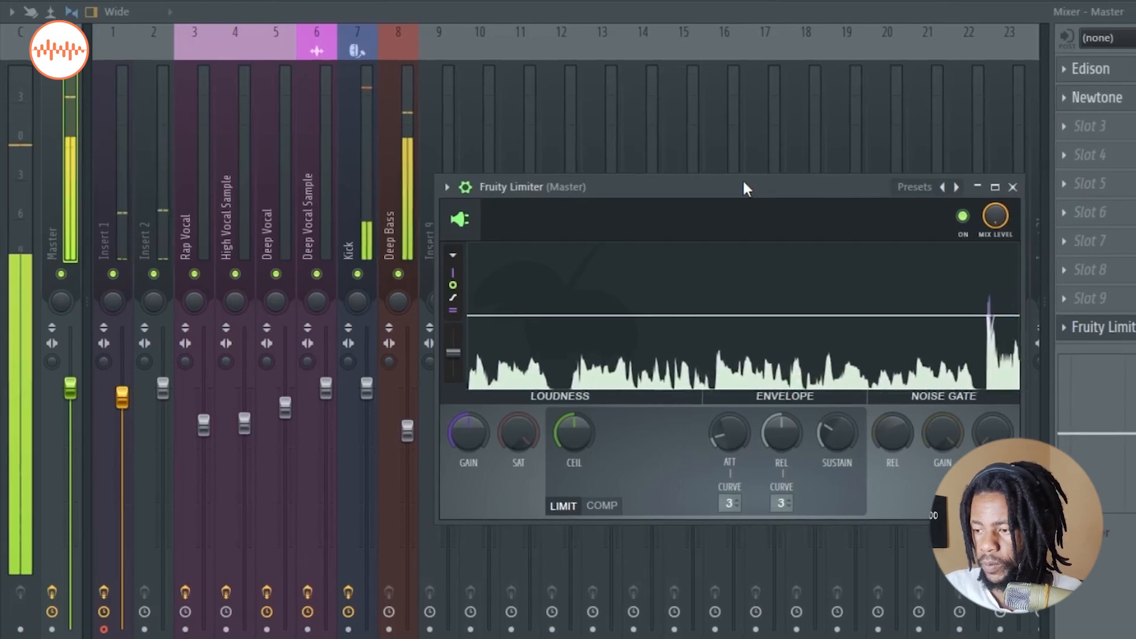
pyautogui.click(1018, 186)
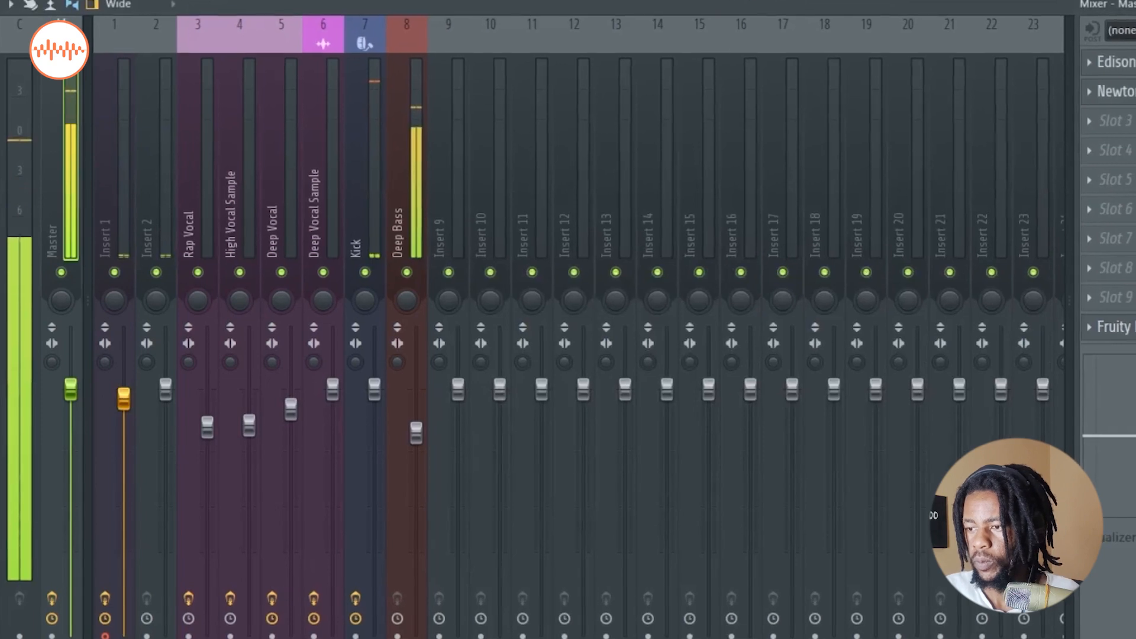
pyautogui.moveTo(418, 433); pyautogui.dragTo(420, 440)
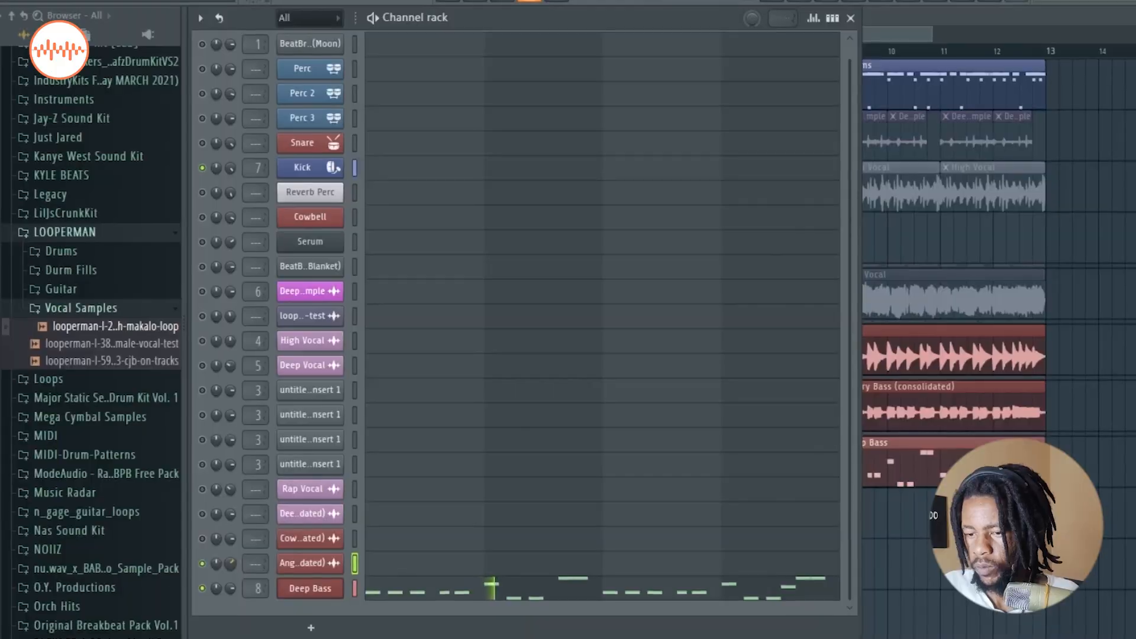
# Step: Change the time-stretching pitch of the consolidated Angry Bass clip in Auto mode
pyautogui.click(302, 563)
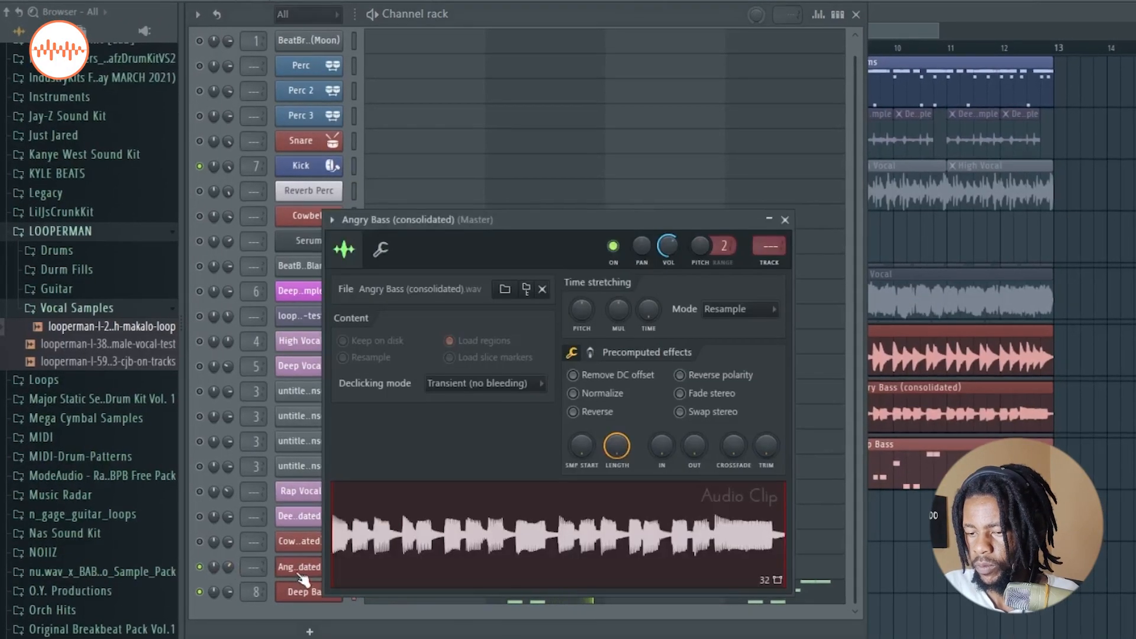
pyautogui.moveTo(581, 309); pyautogui.dragTo(581, 313)
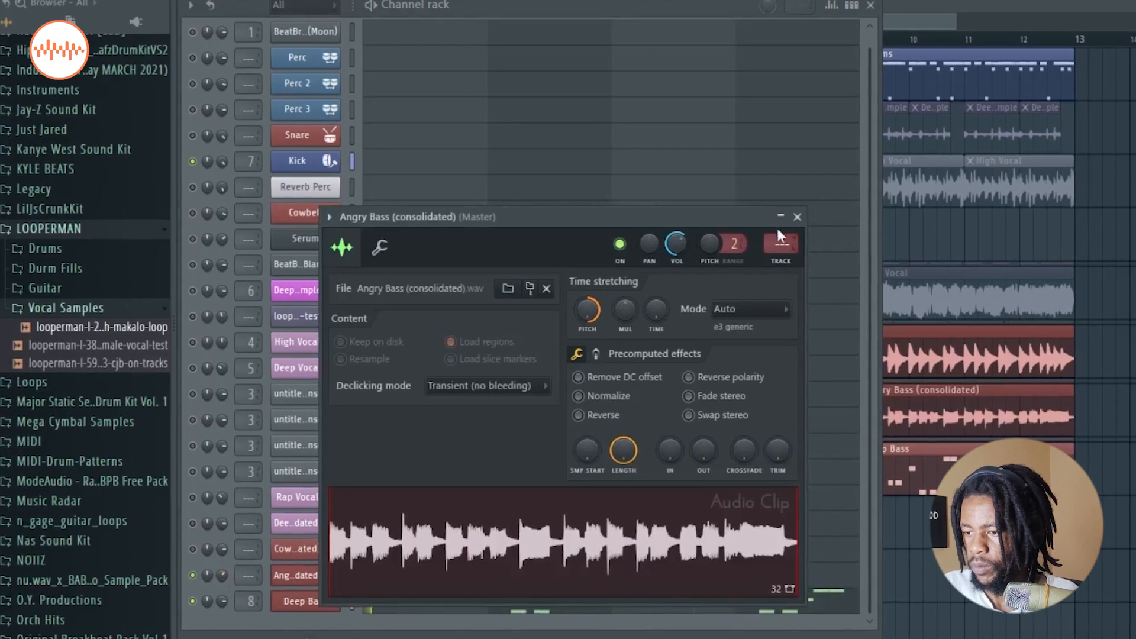
pyautogui.click(798, 216)
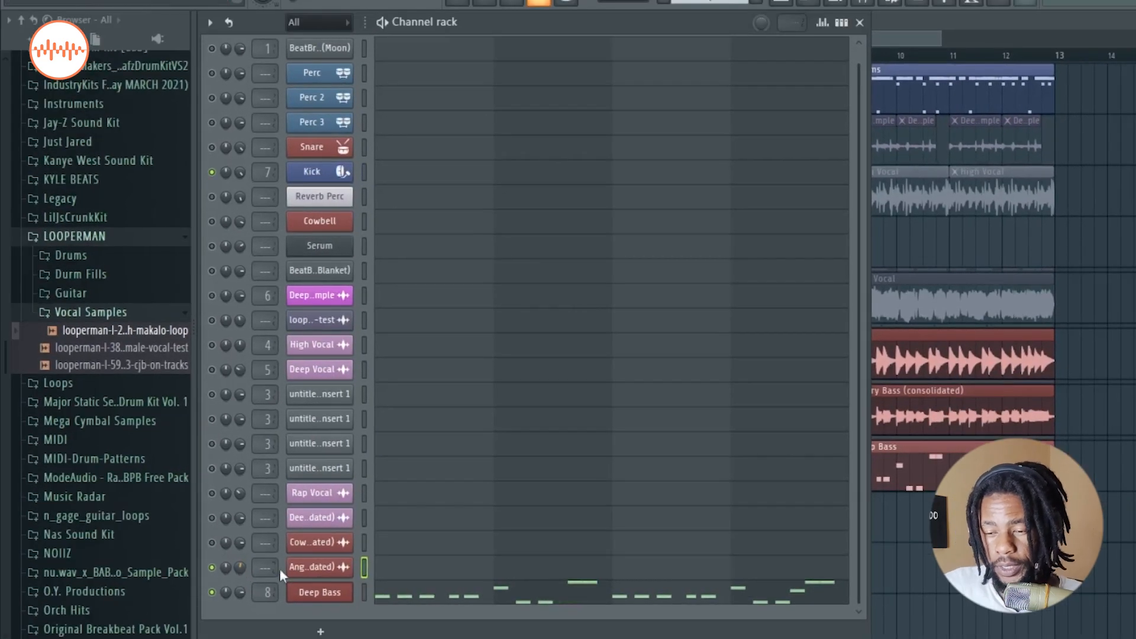
pyautogui.click(318, 568)
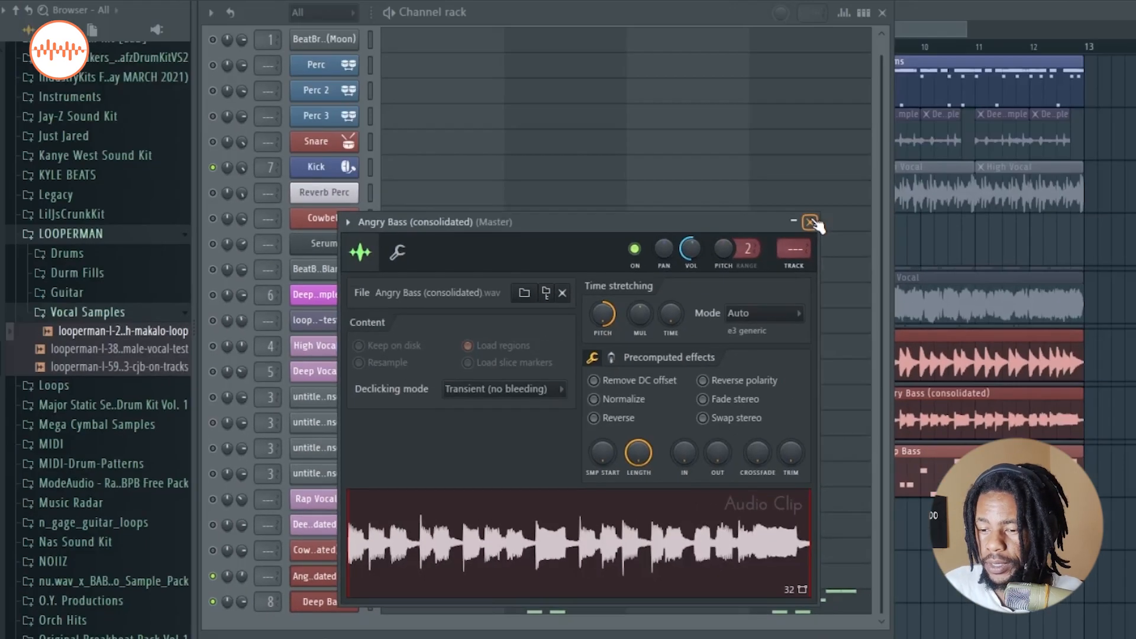
pyautogui.click(944, 41)
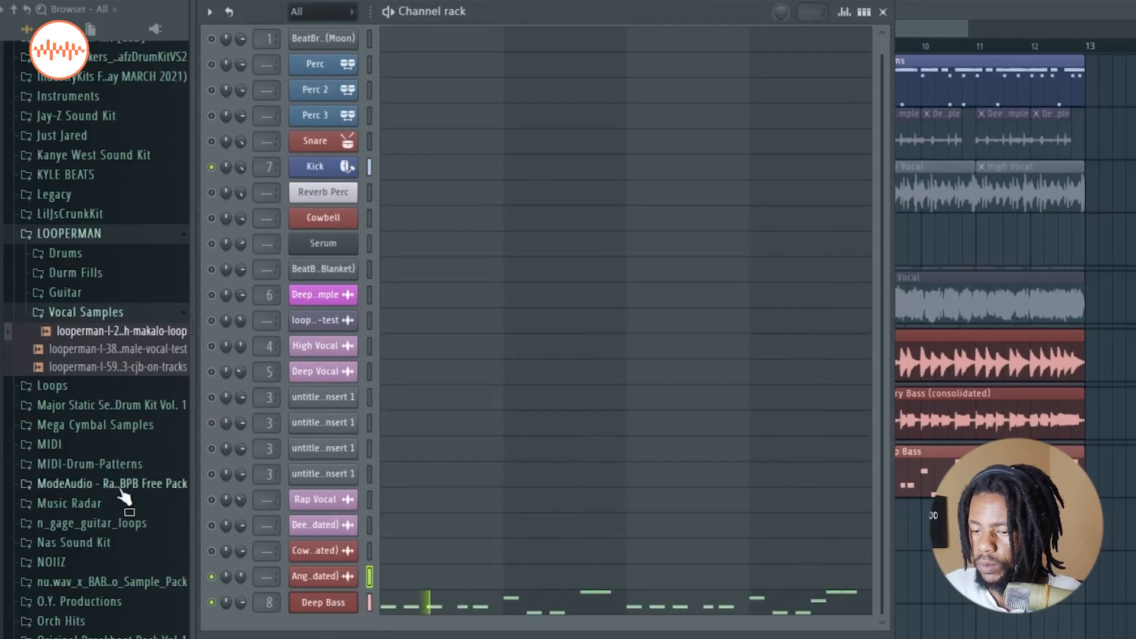
# Step: Unmute the consolidated Cowbell Bass channel and lower its volume
pyautogui.click(211, 553)
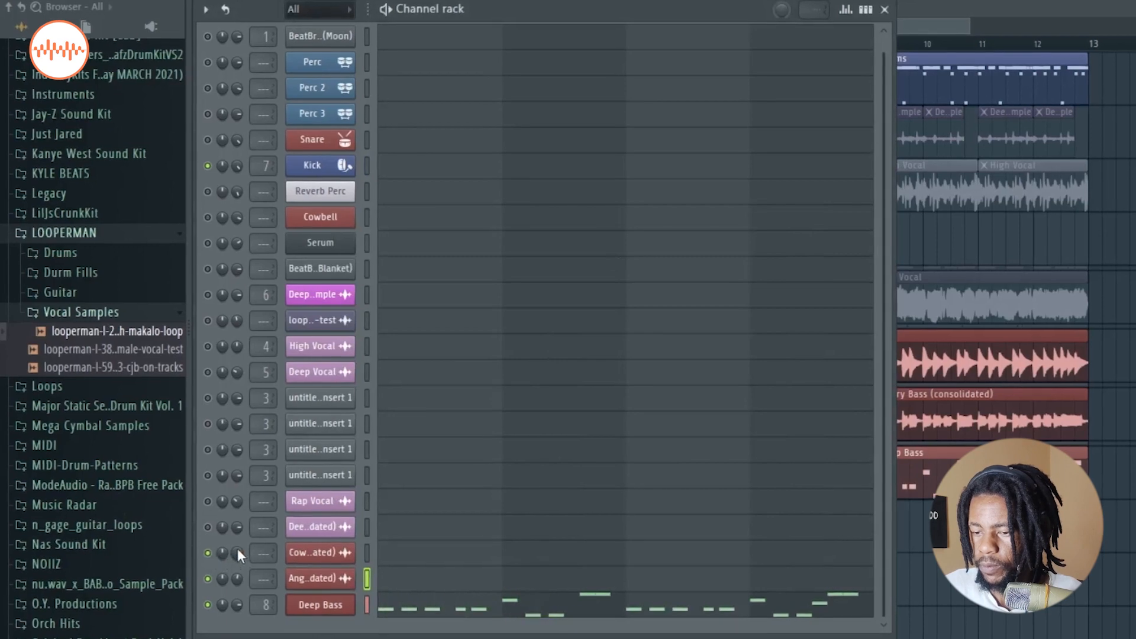
pyautogui.moveTo(233, 551); pyautogui.dragTo(233, 558)
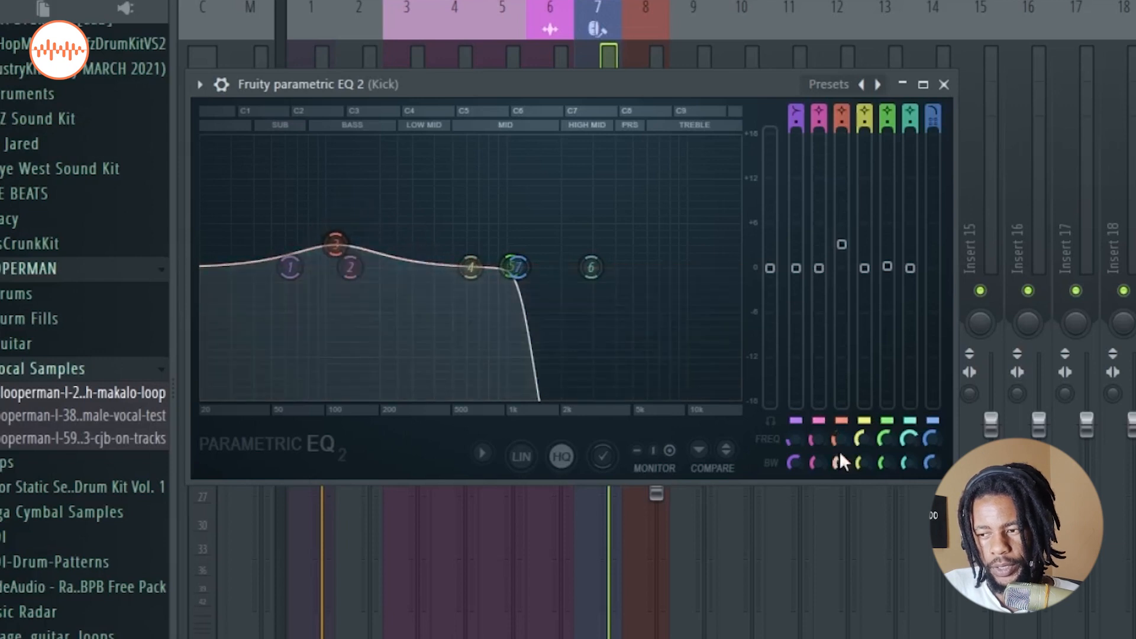
# Step: Set band 3 of the Kick's parametric EQ to 28% bandwidth and raise its boost in the bass range during playback
pyautogui.moveTo(839, 470); pyautogui.dragTo(839, 480)
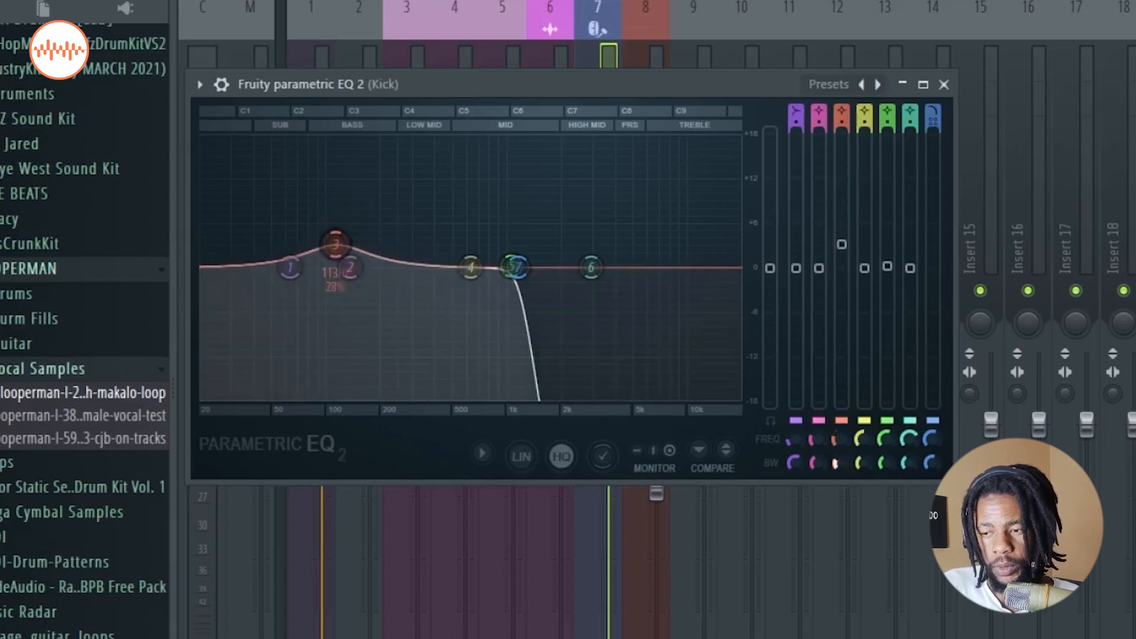
pyautogui.press('space')
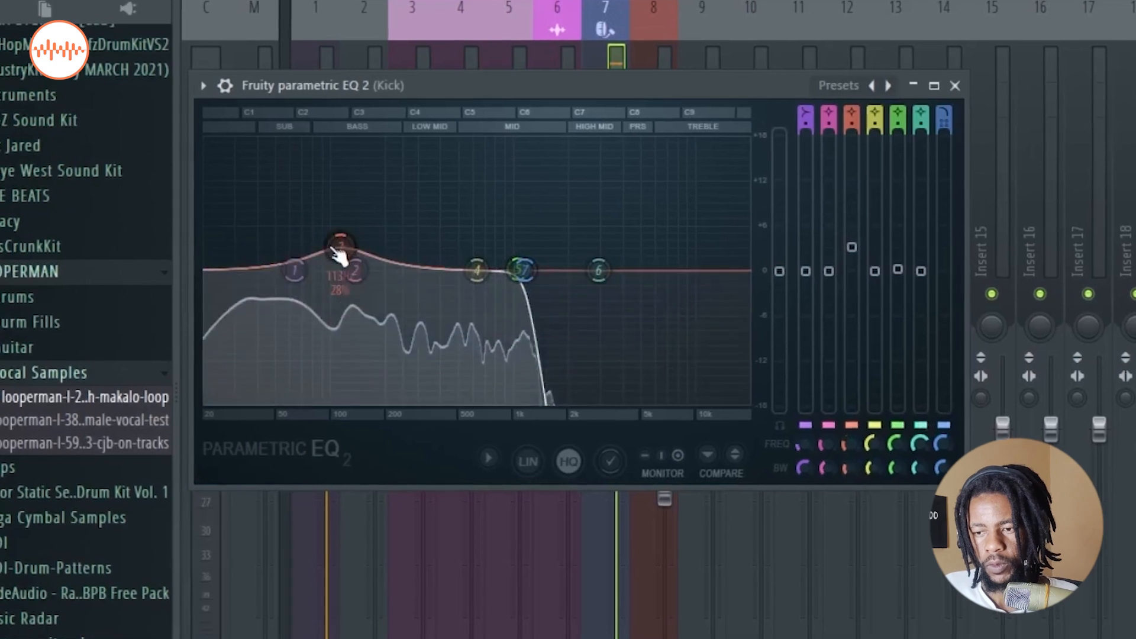
pyautogui.moveTo(336, 251); pyautogui.dragTo(357, 221)
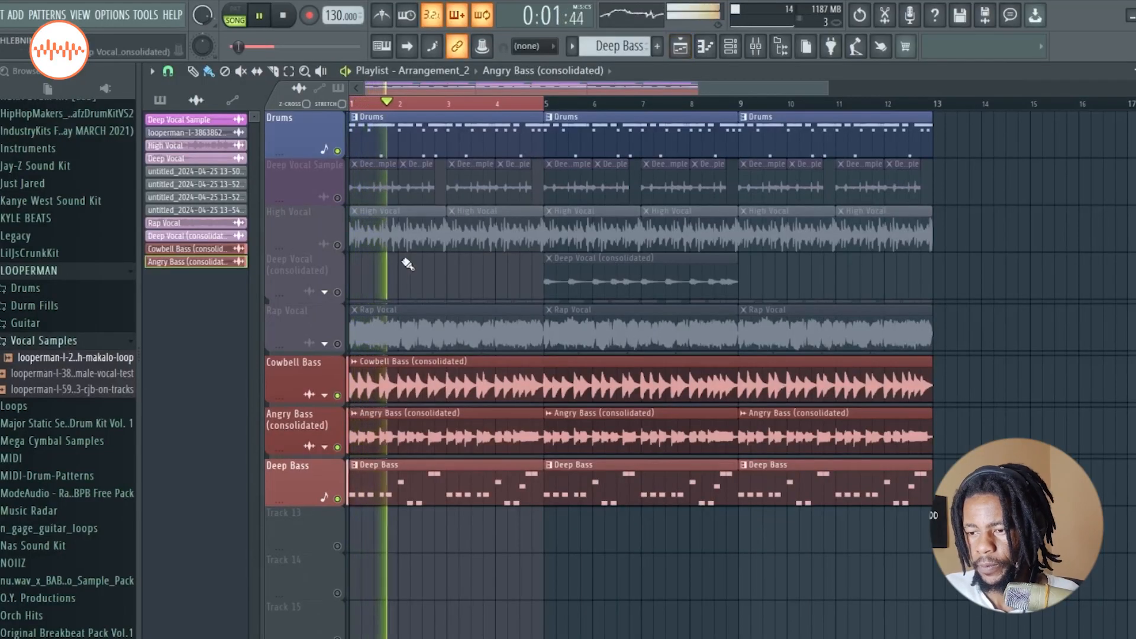
# Step: Play the drum pattern to audition the BeatBrew Spirit kick layered with the Kick
pyautogui.doubleClick(421, 329)
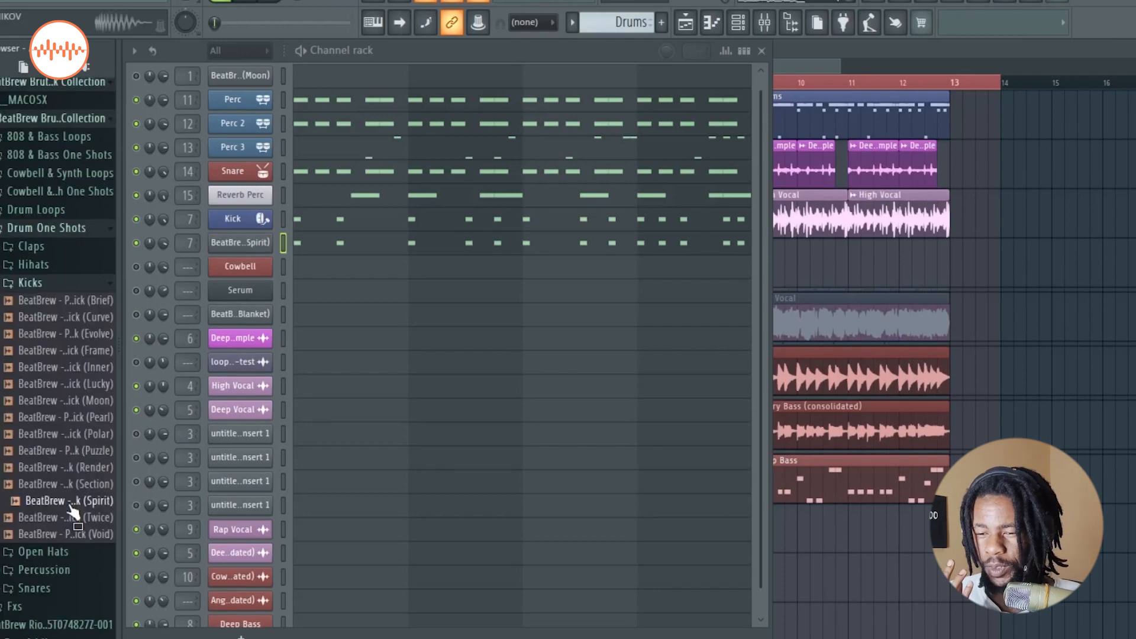
pyautogui.press('space')
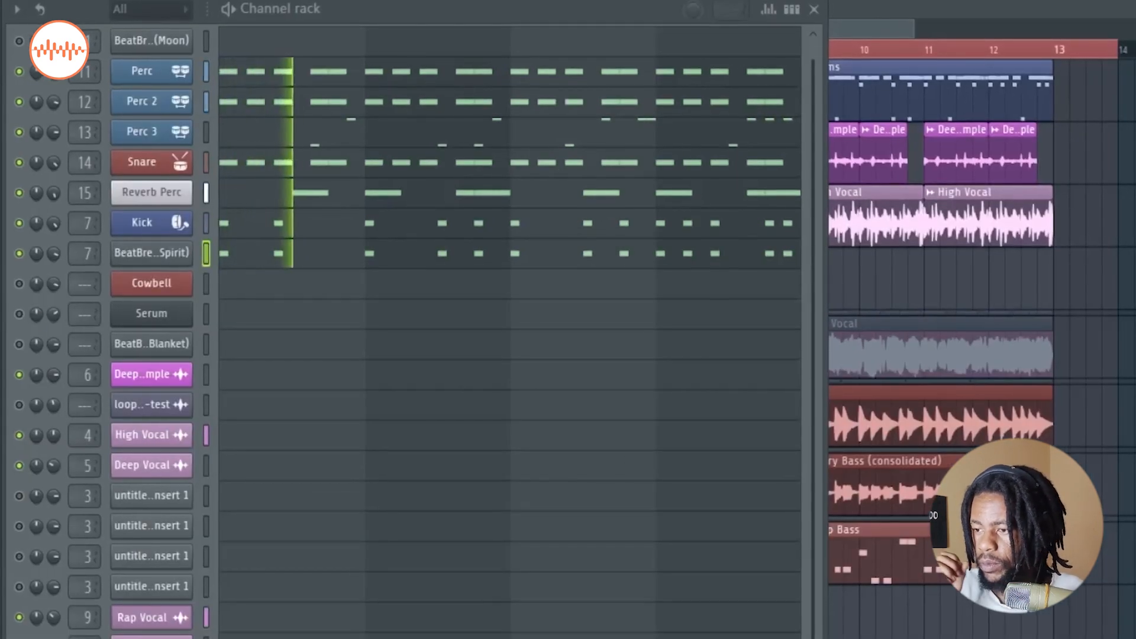
# Step: Return to the playlist and open the sample settings of a High Vocal clip to examine its time-stretching options
pyautogui.click(880, 3)
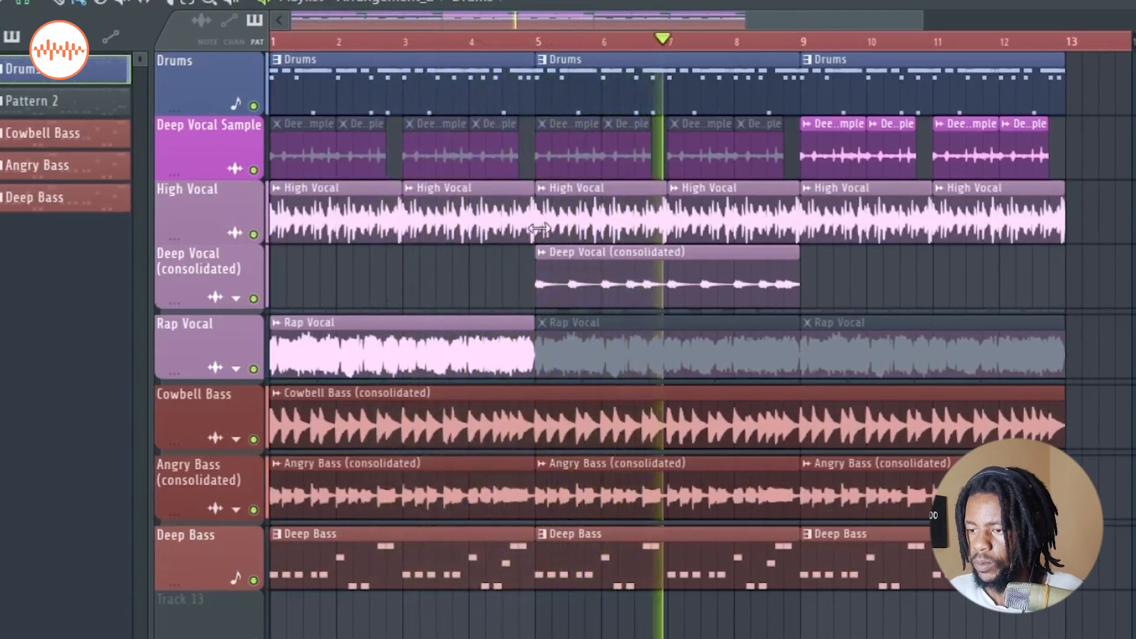
pyautogui.doubleClick(566, 222)
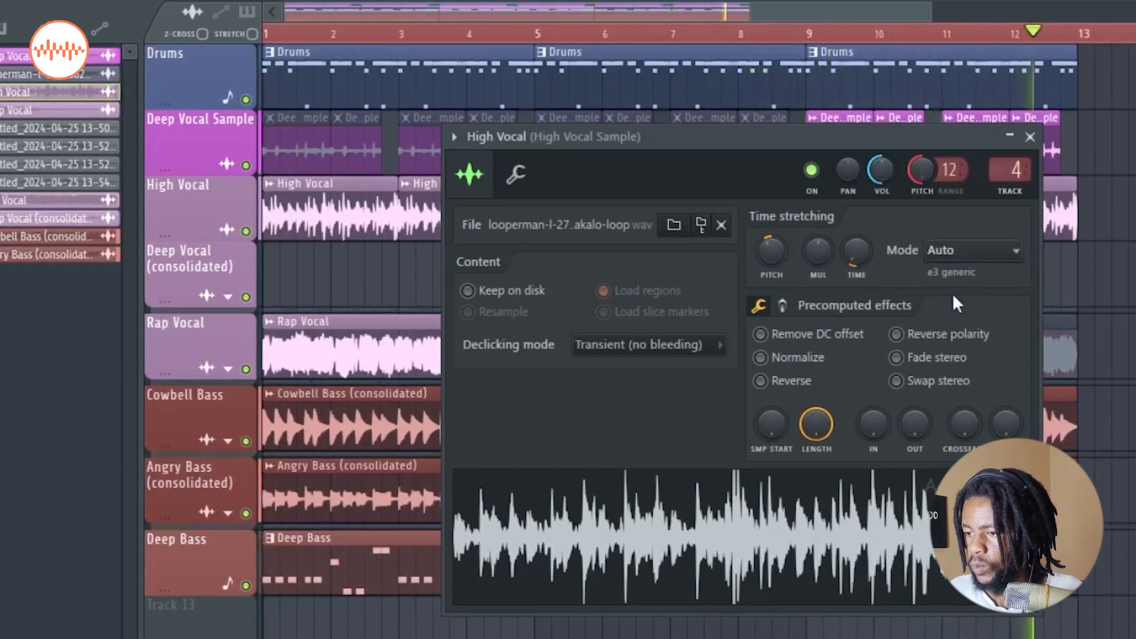
pyautogui.click(959, 307)
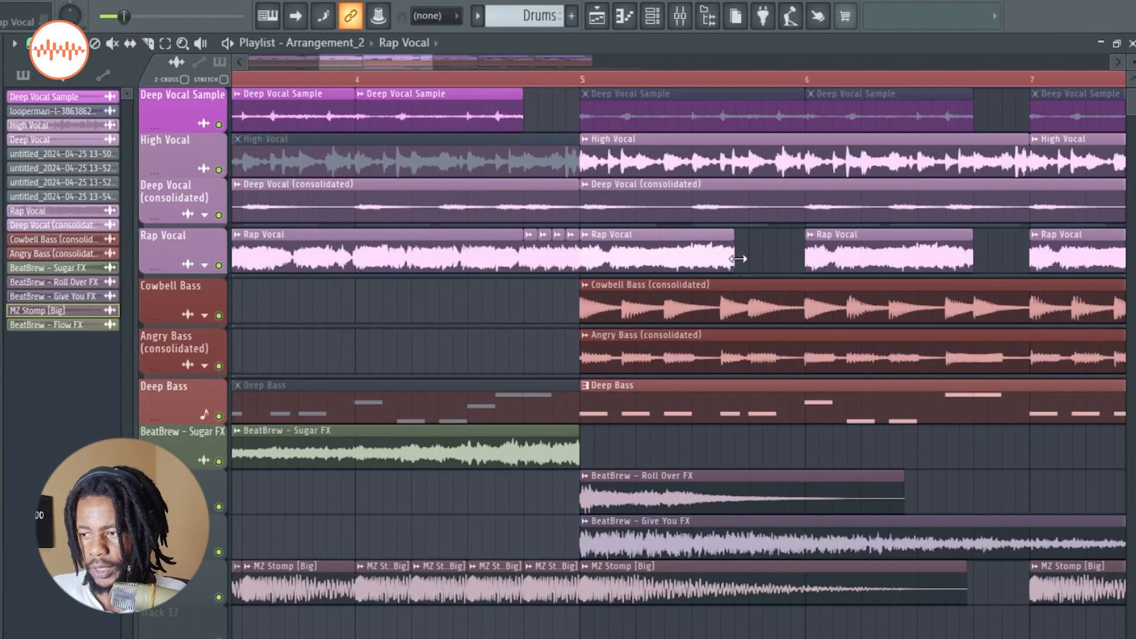
# Step: Select the four short Rap Vocal slices just before bar 5 and play the transition
pyautogui.press('space')
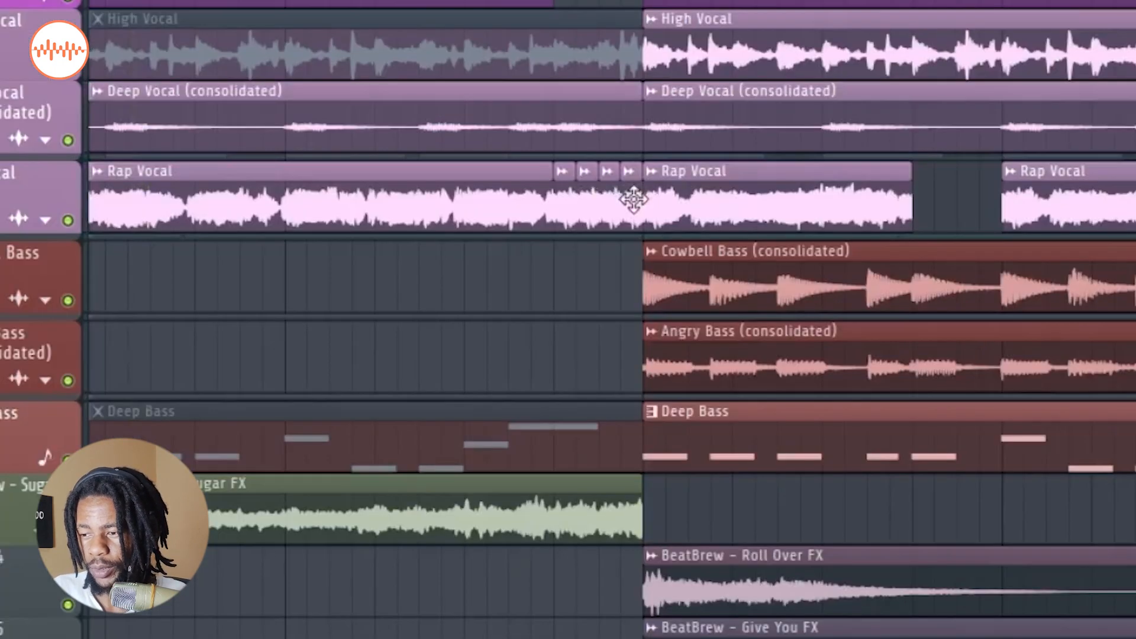
pyautogui.moveTo(632, 199); pyautogui.dragTo(570, 199)
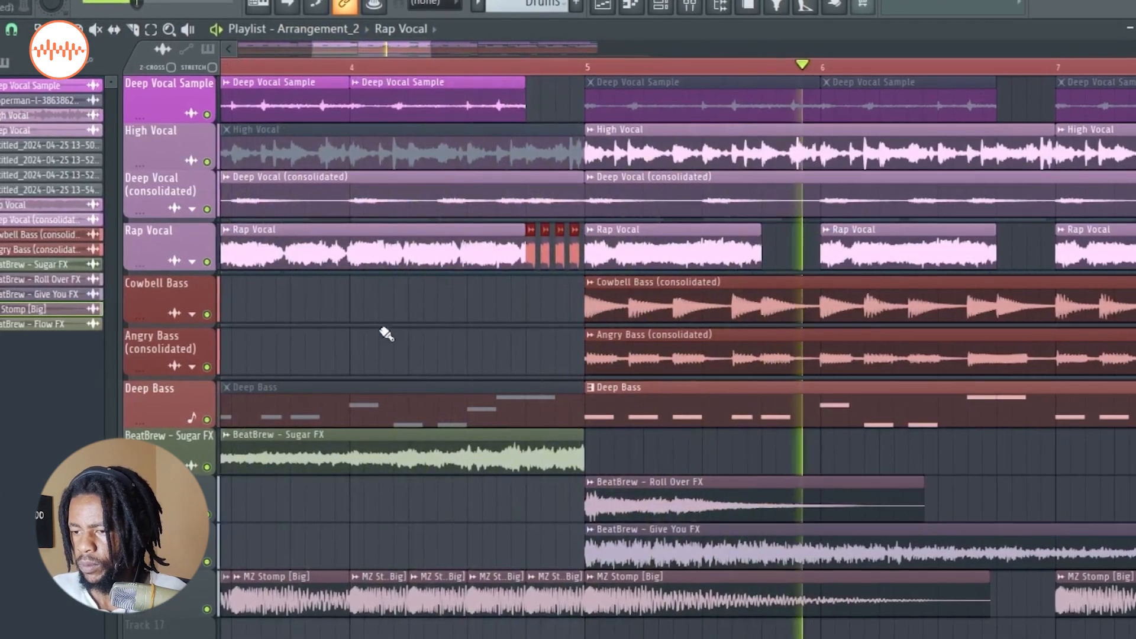
pyautogui.keyDown('ctrl'); pyautogui.rightClick(408, 310); pyautogui.keyUp('ctrl')
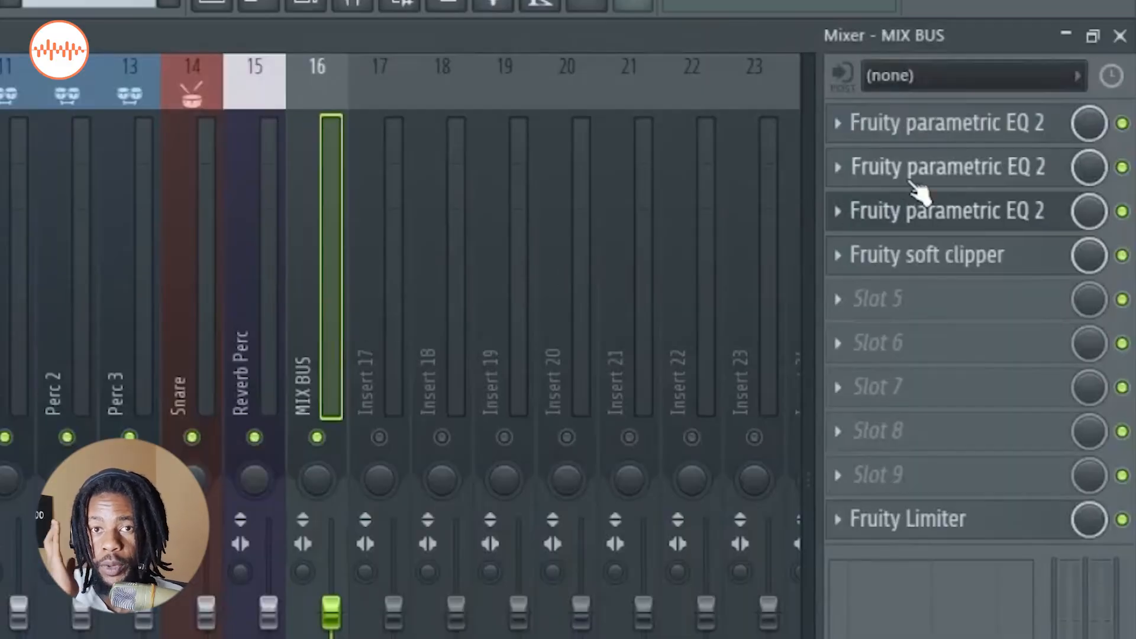
# Step: Examine the band settings of the second Fruity parametric EQ 2 on the MIX BUS and close it
pyautogui.click(971, 148)
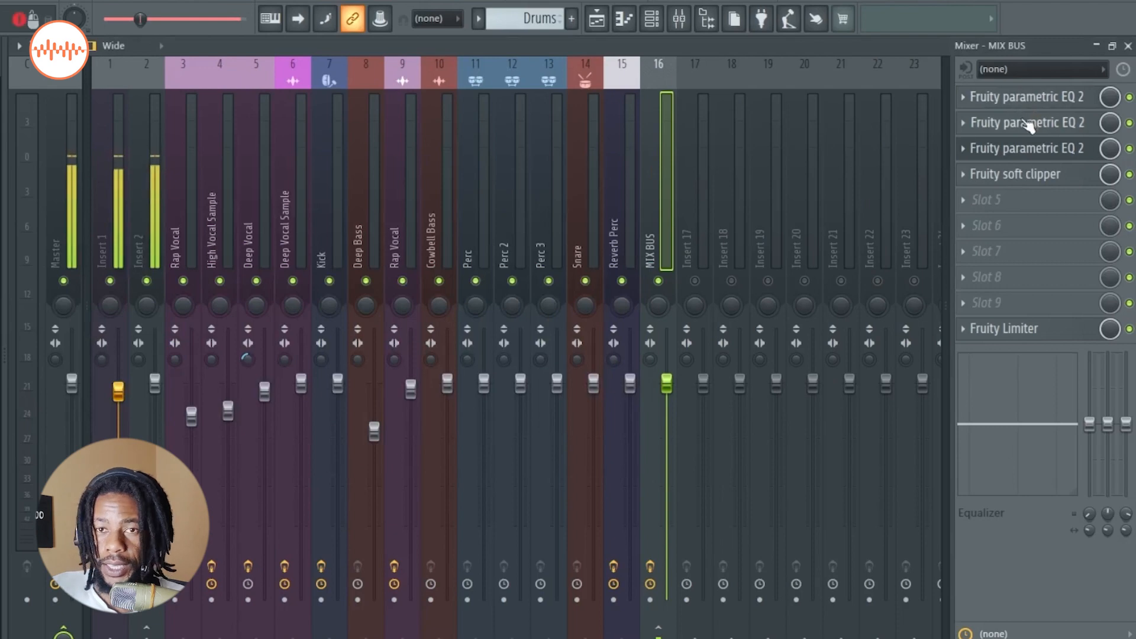
pyautogui.click(1026, 119)
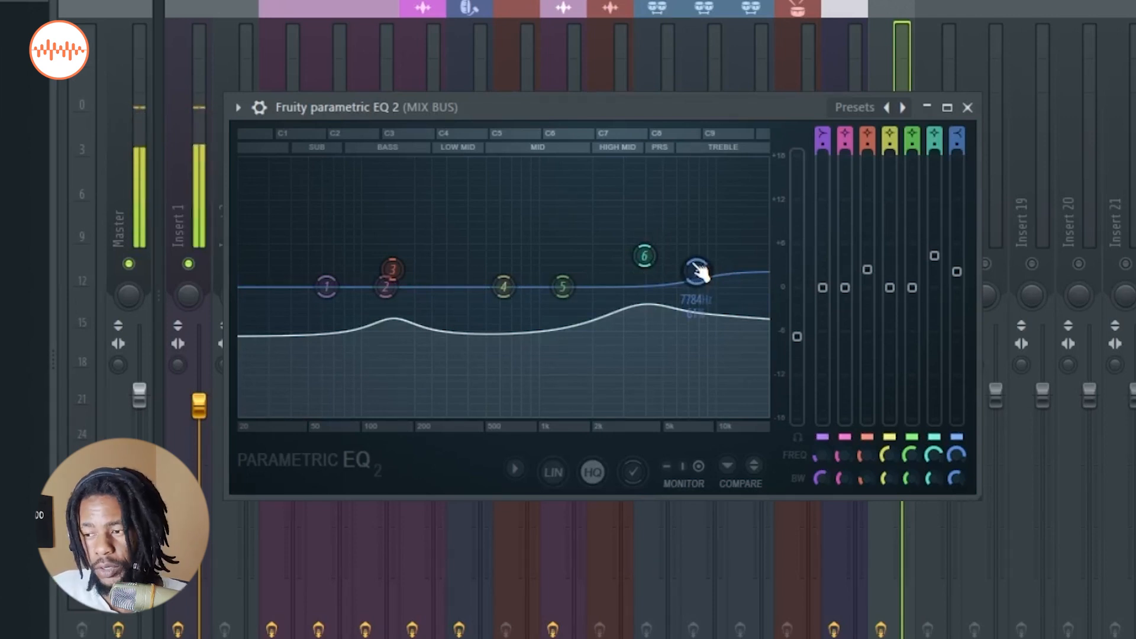
pyautogui.click(967, 107)
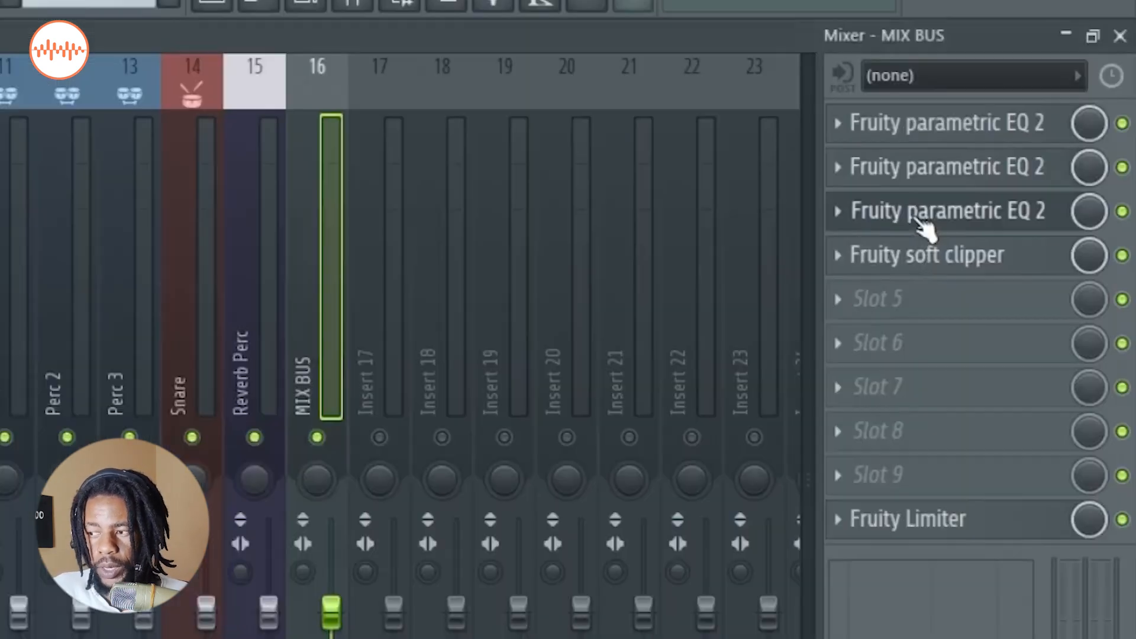
# Step: Move the Fruity soft clipper down to slot 5 on the MIX BUS, freeing slot 4 below the three EQs
pyautogui.click(921, 227)
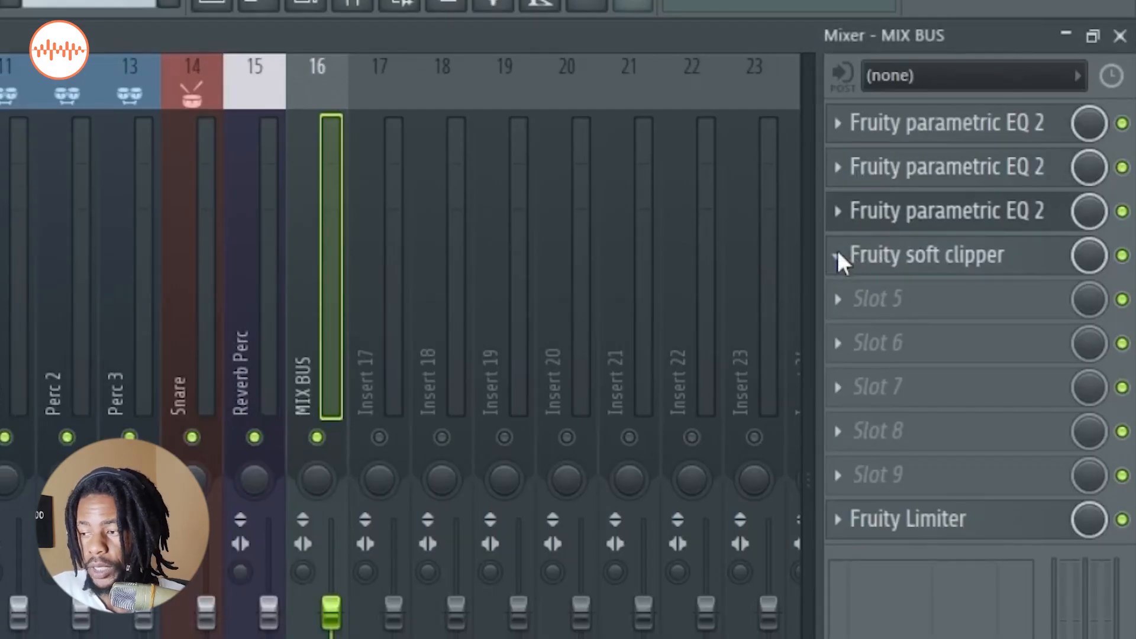
pyautogui.click(857, 460)
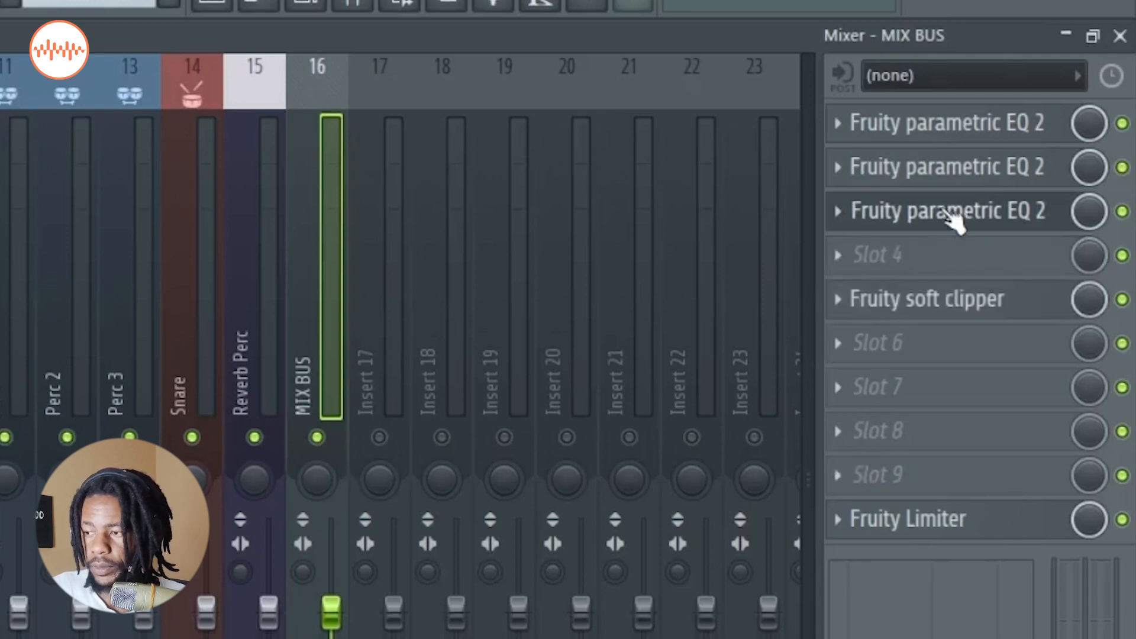
pyautogui.click(947, 213)
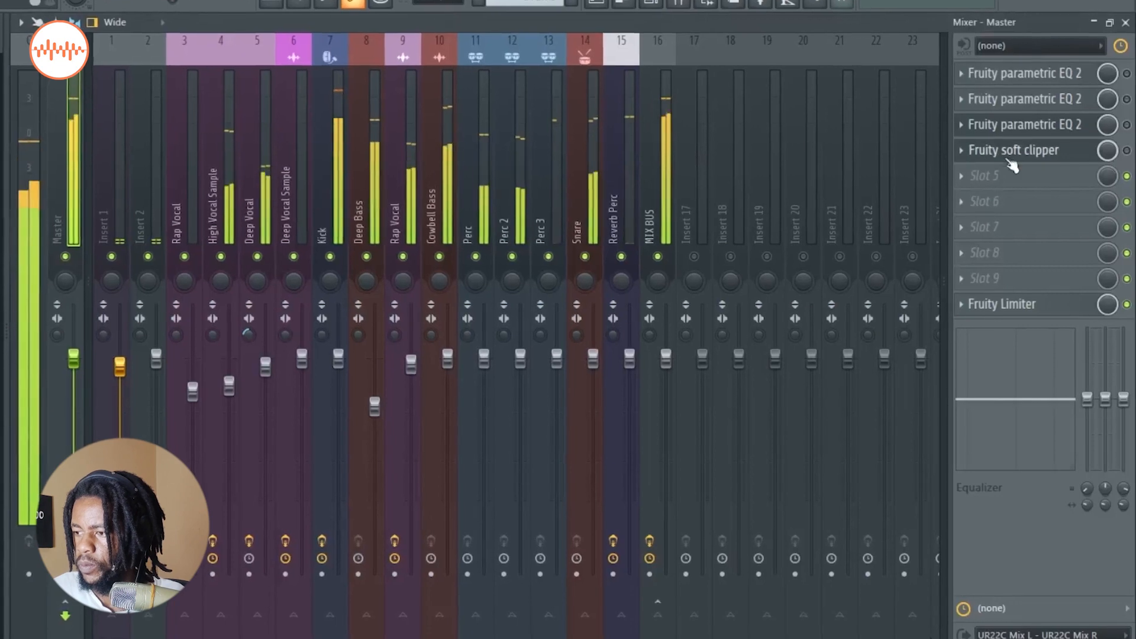
# Step: Select the MIX BUS and toggle its Fruity Balance during playback to compare the levels
pyautogui.click(660, 221)
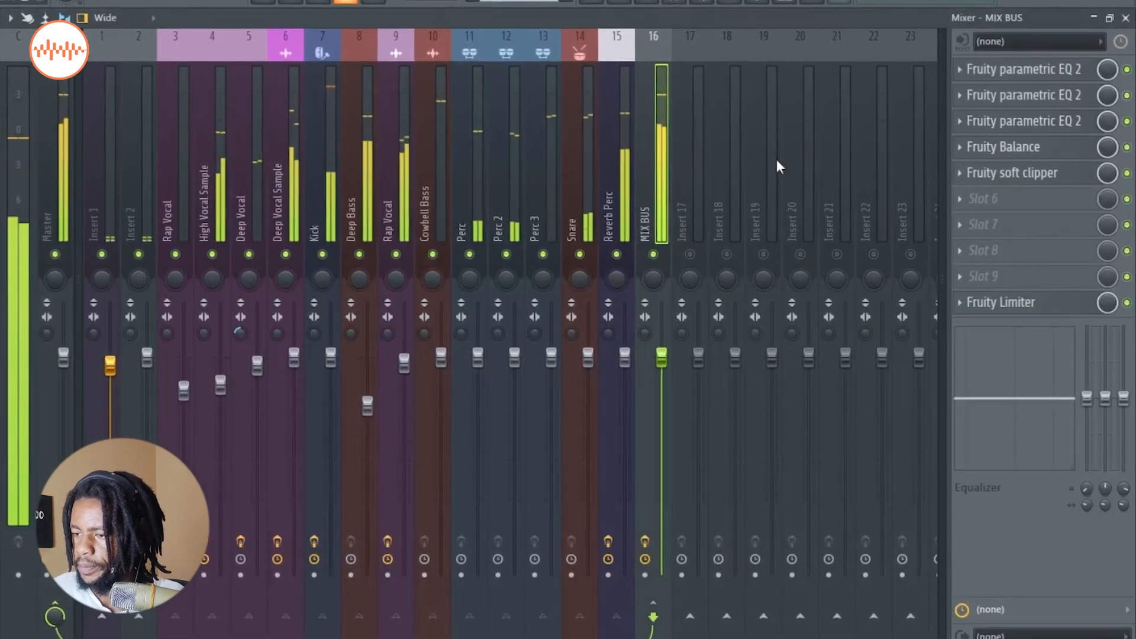
pyautogui.click(1127, 144)
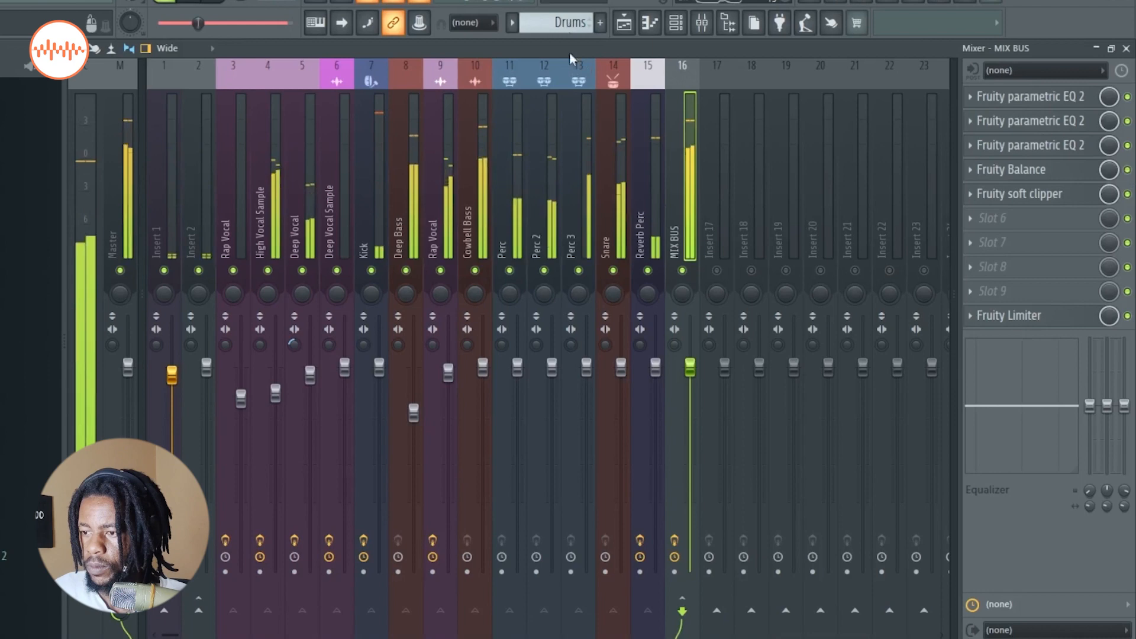
# Step: Play the full arrangement, checking both the playlist and the mixer levels, and restart it from bar 1
pyautogui.click(590, 16)
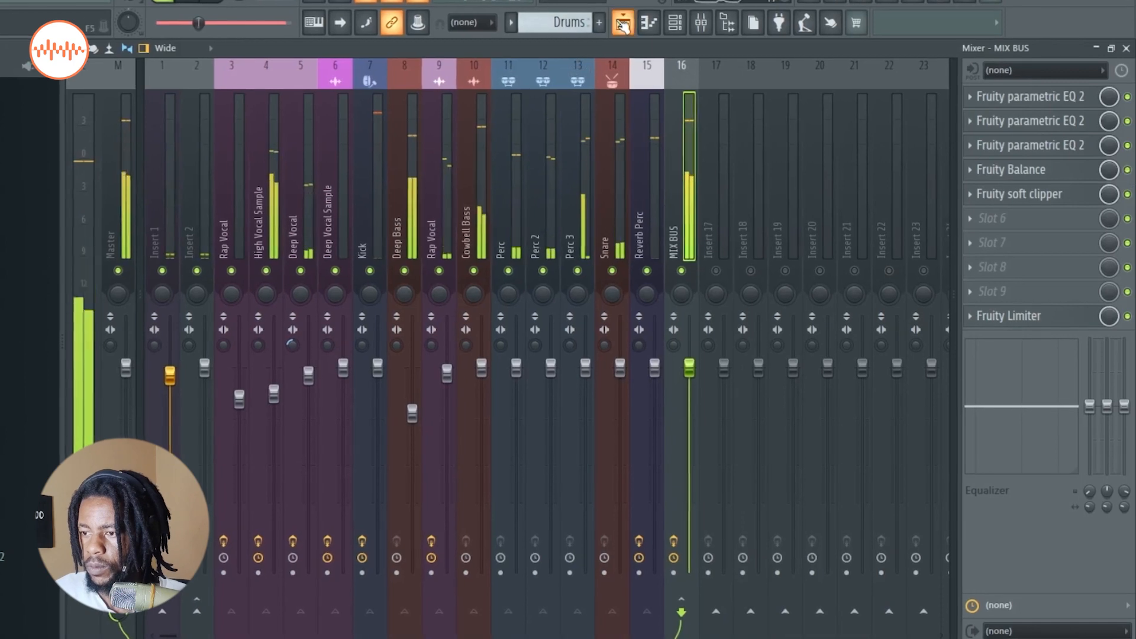
pyautogui.click(622, 23)
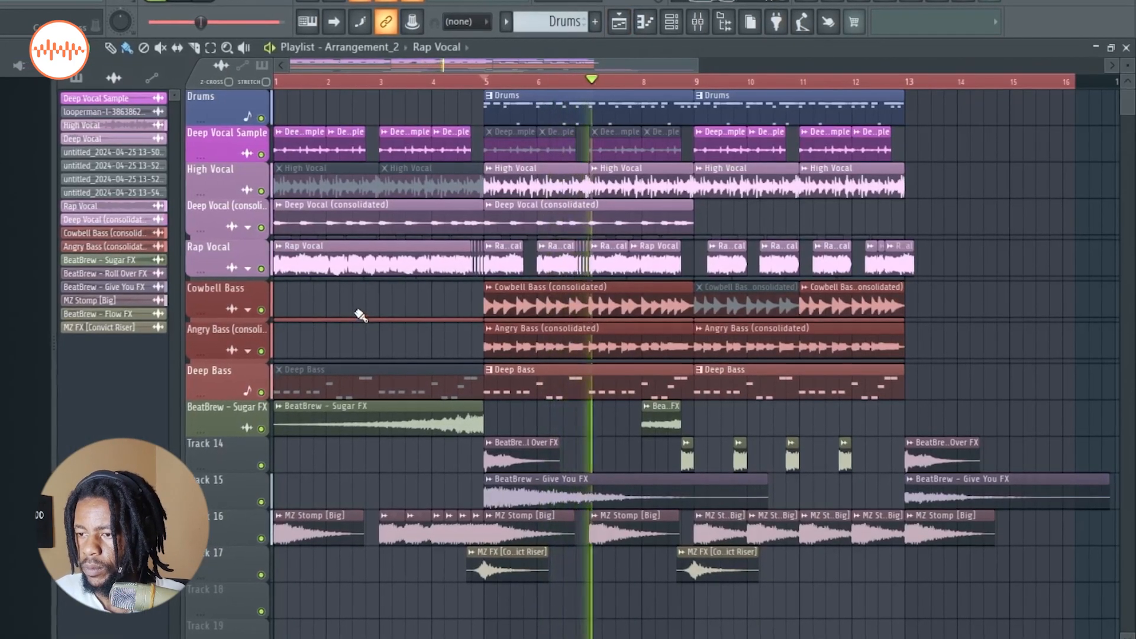
pyautogui.click(717, 24)
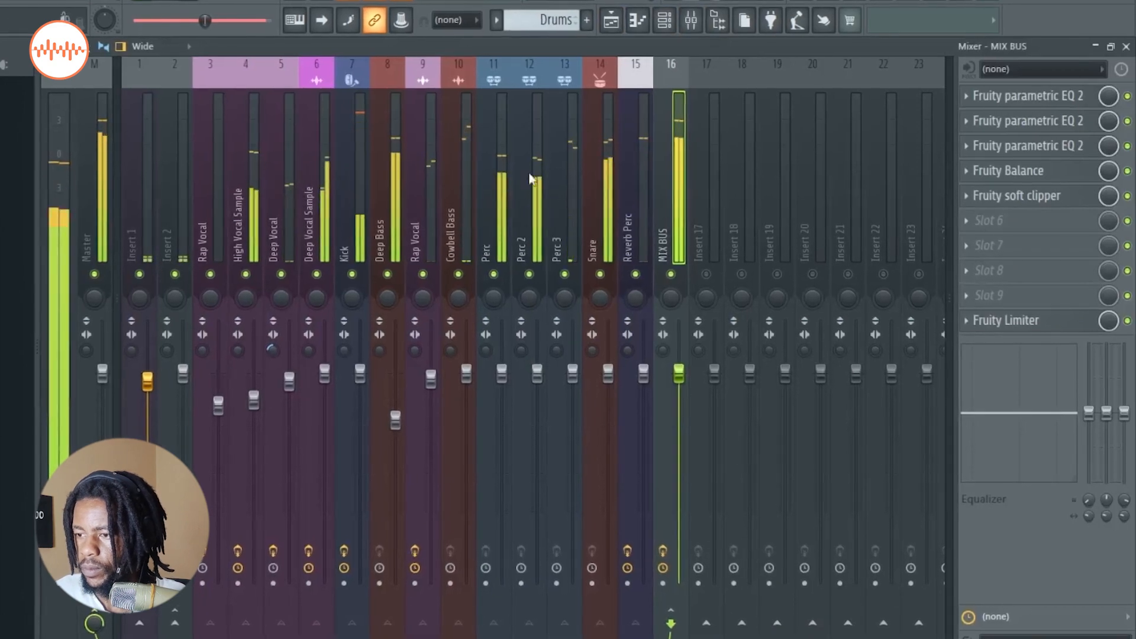
pyautogui.press('F5')
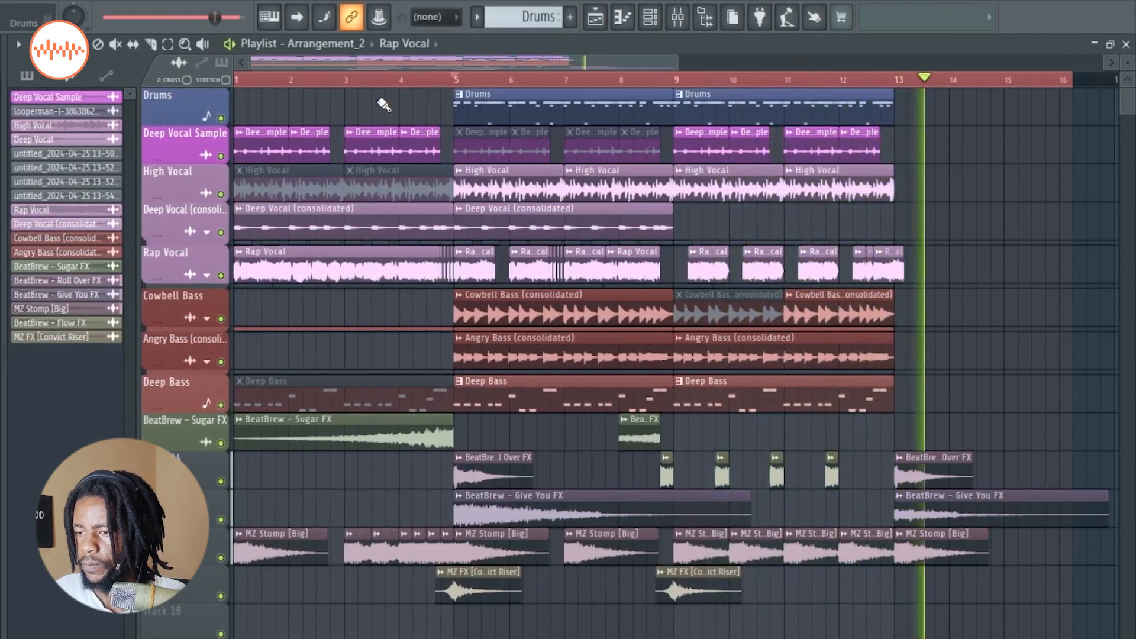
pyautogui.press('space')
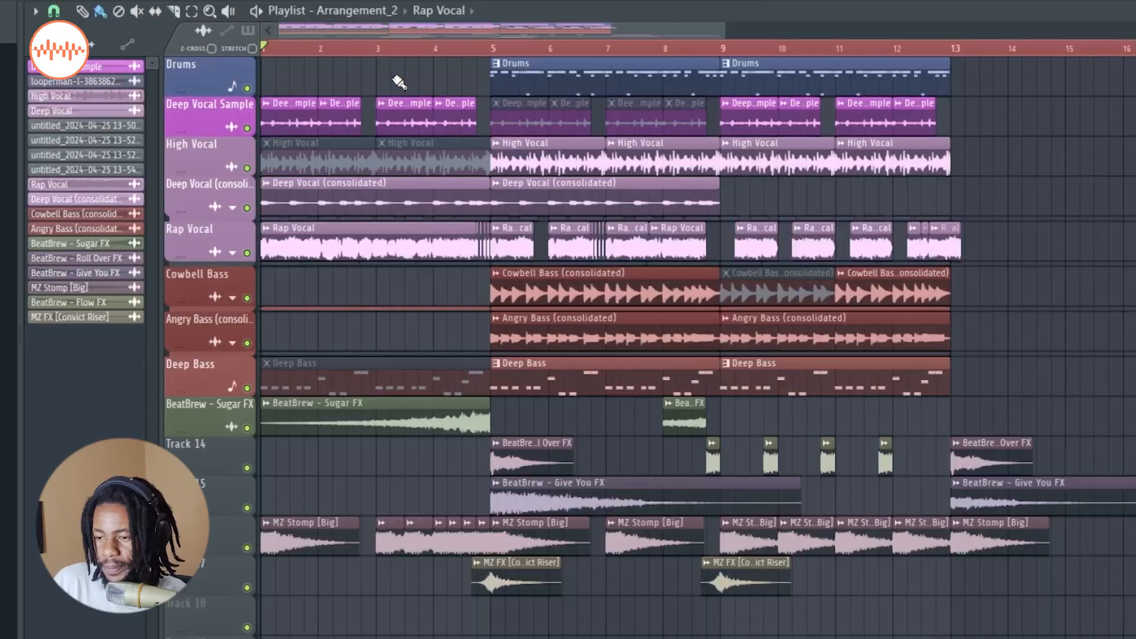
pyautogui.press('space')
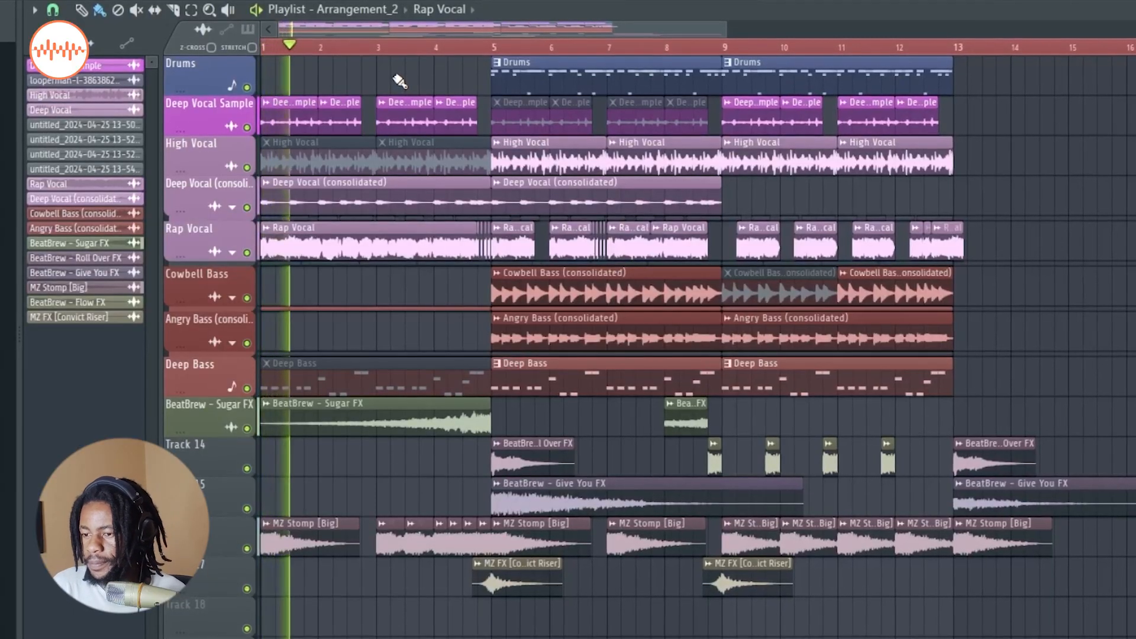